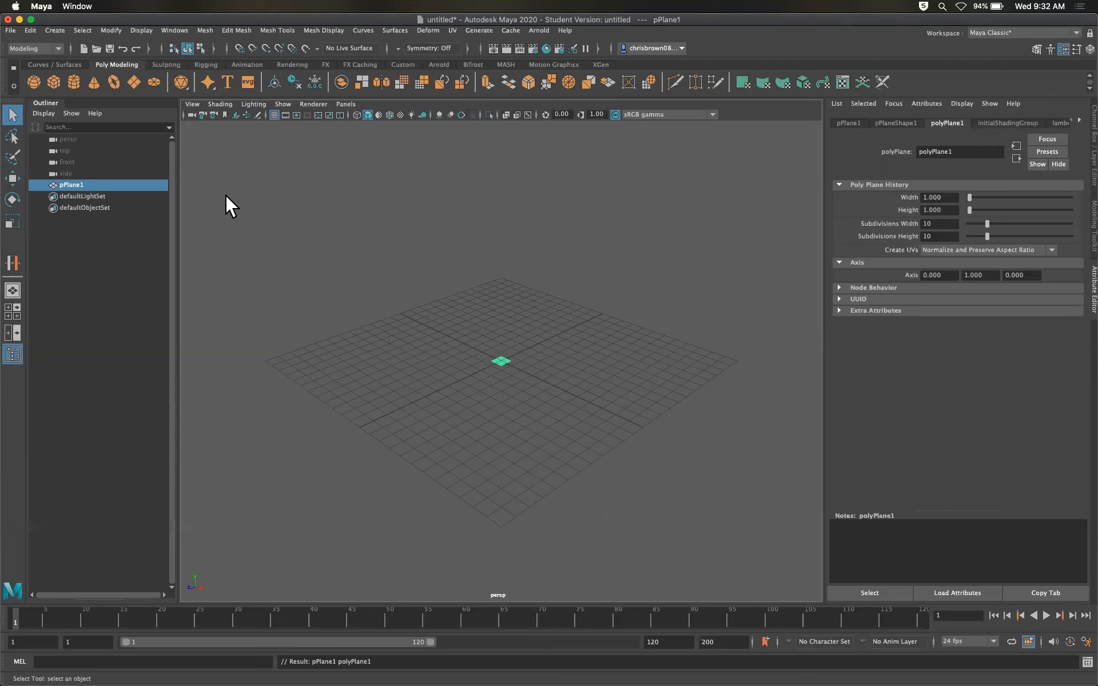
- Rename the plane as floor
double_click(71, 184)
text(floor)
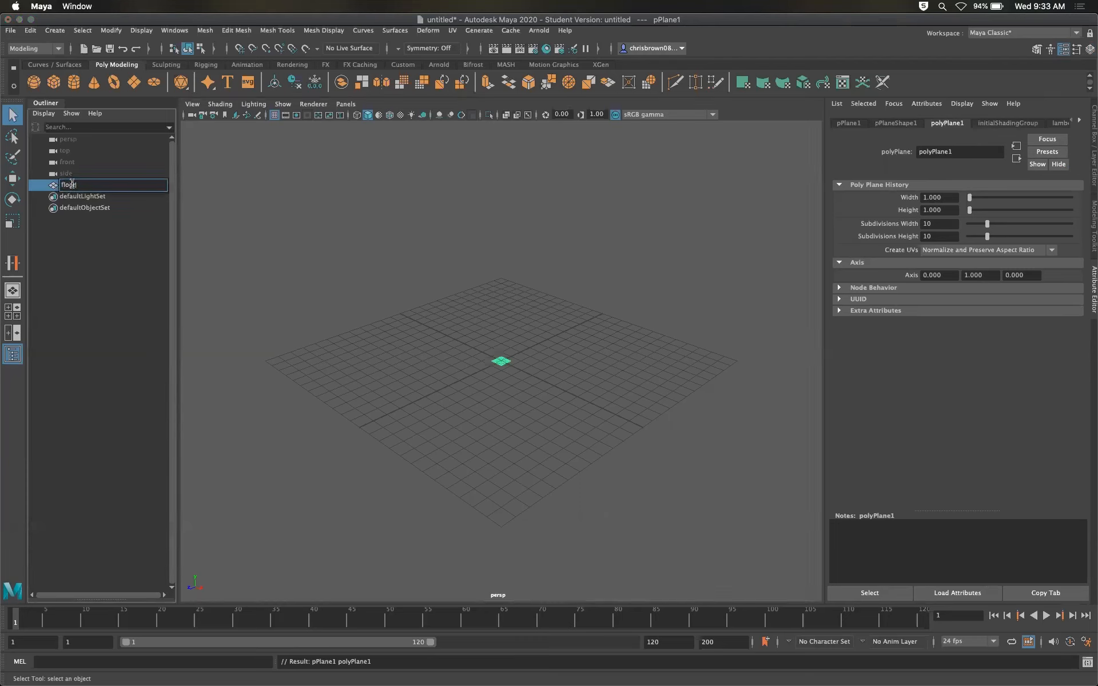
key(Return)
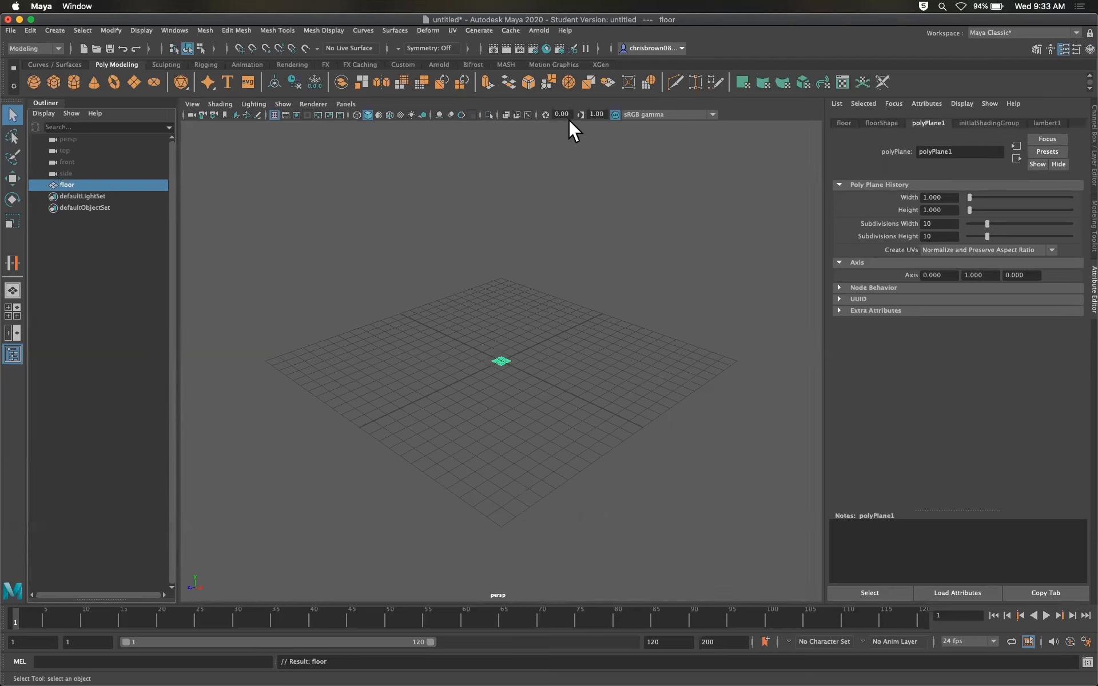
- Set the floor plane's width and height to 100
click(845, 121)
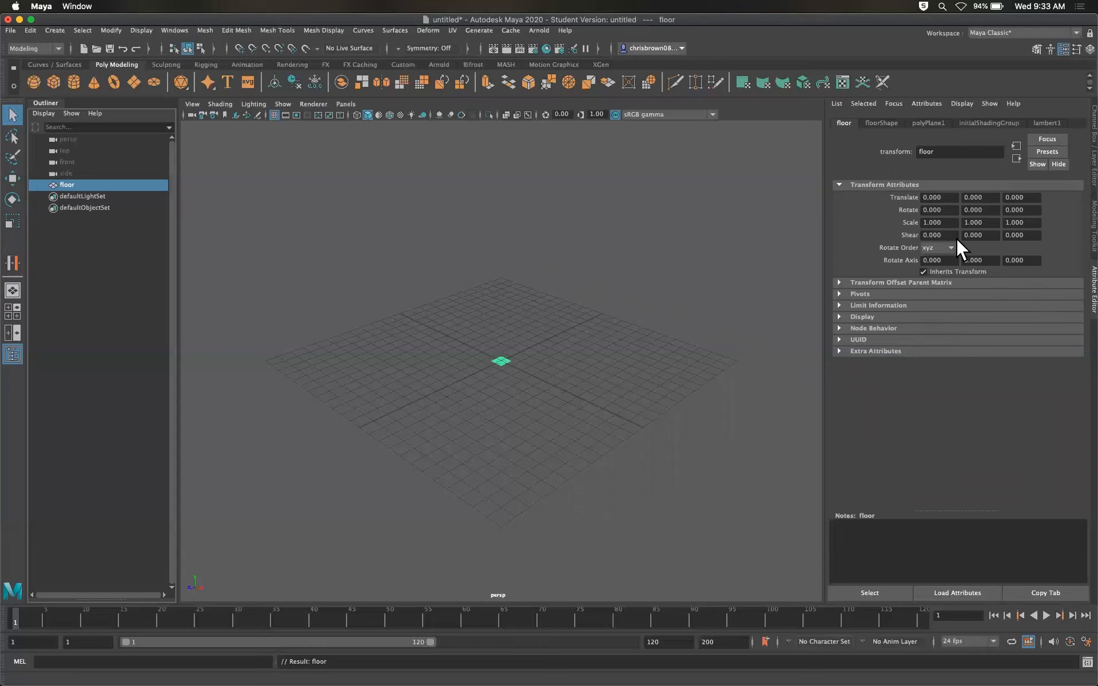
click(877, 123)
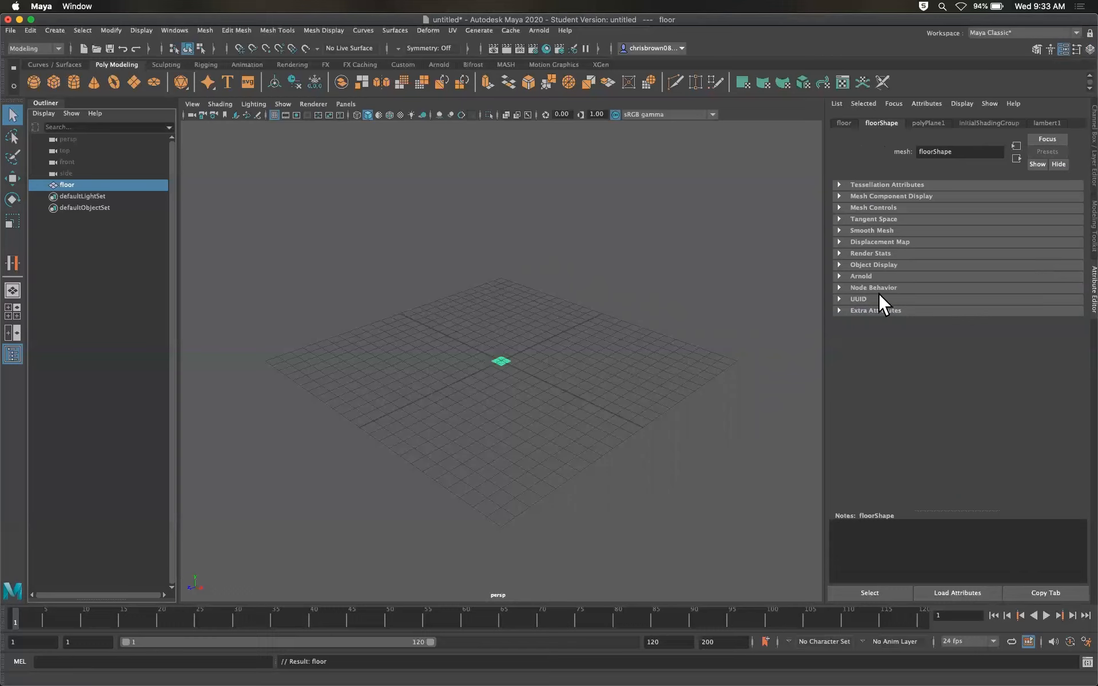
click(928, 124)
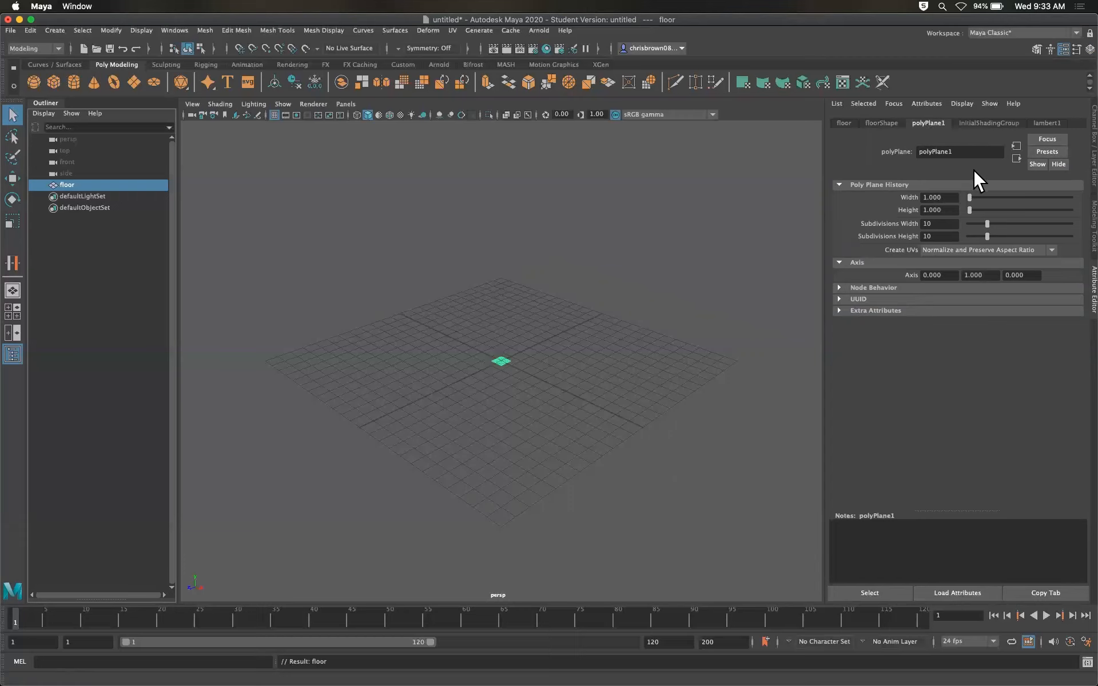
click(950, 196)
text(1001)
key(Return)
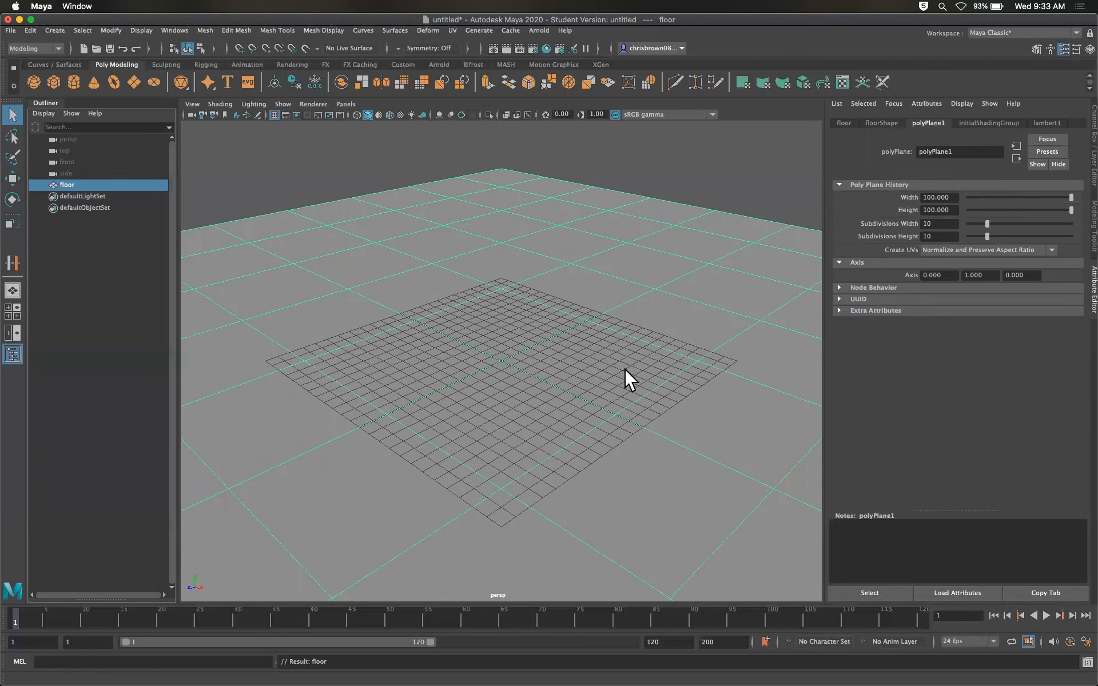
- Save the floor scene as main in the Alien Office project's scenes folder and start a new empty scene
scroll(650, 377, down, 3)
scroll(650, 376, up, 2)
scroll(650, 377, down, 4)
scroll(651, 377, up, 1)
key(alt)
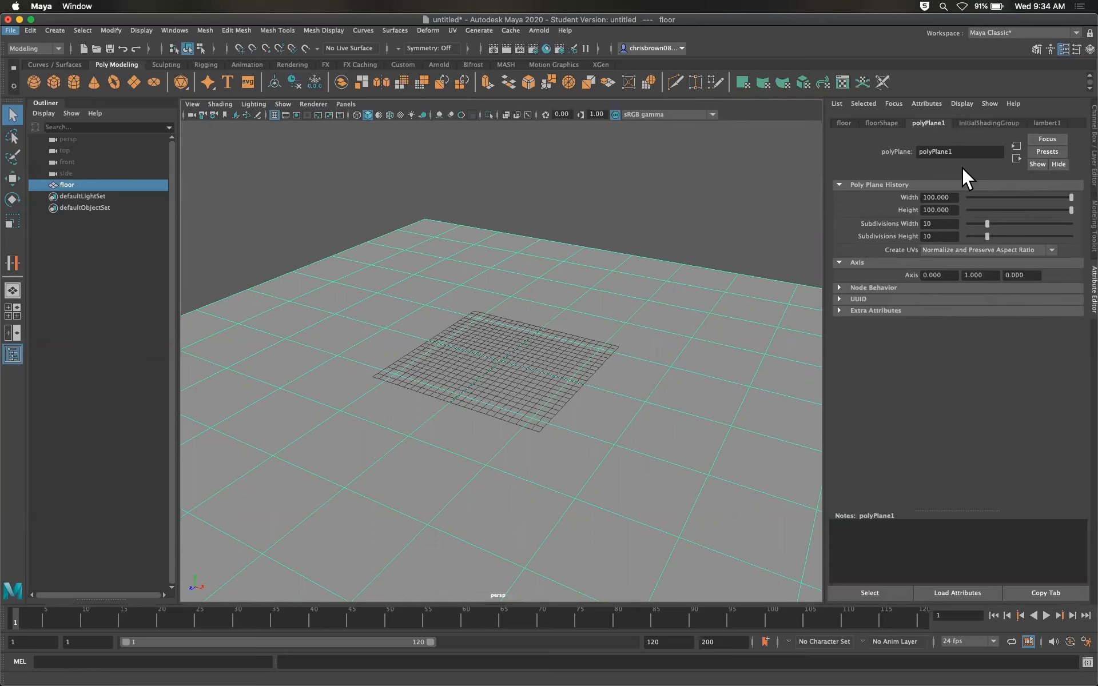
key(f)
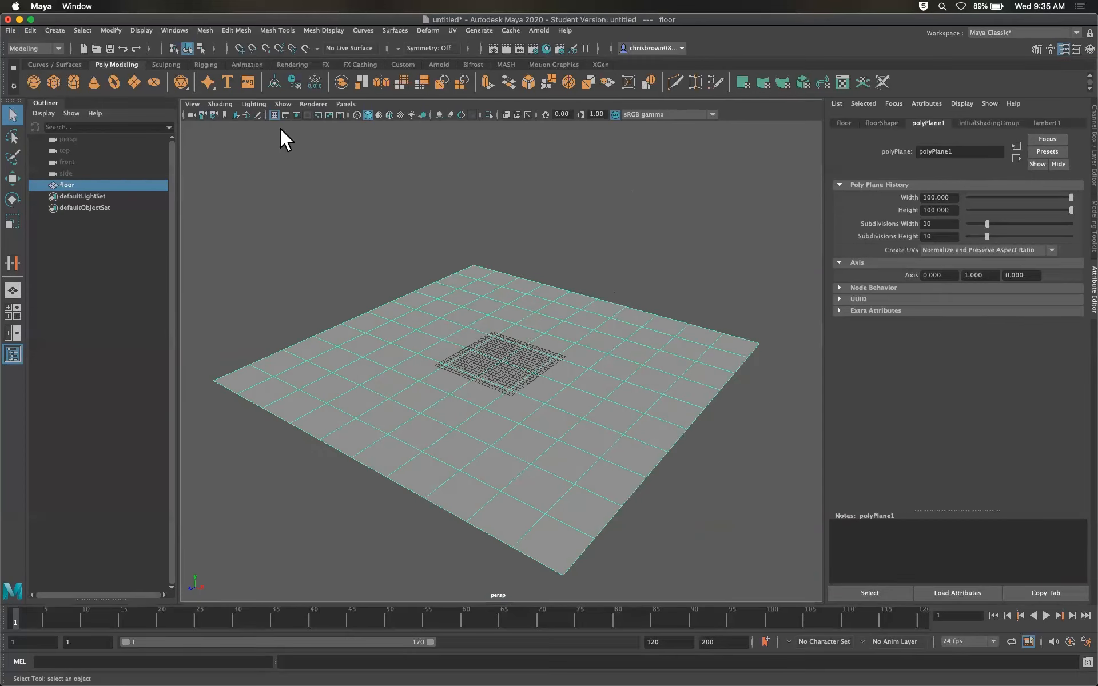
click(10, 31)
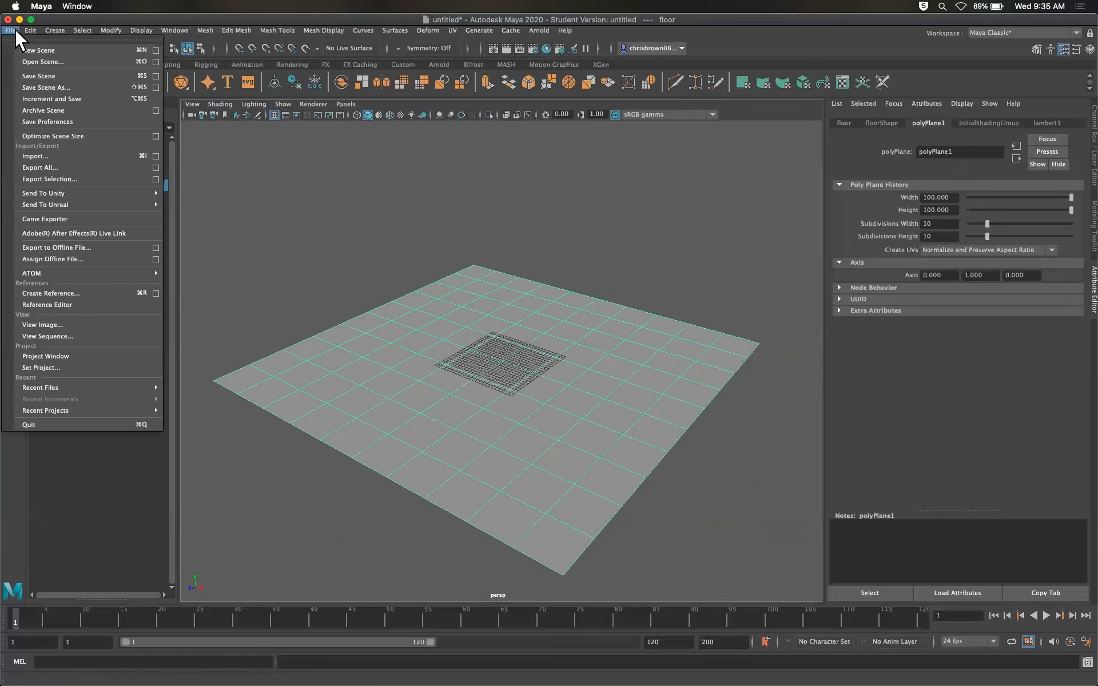
click(48, 75)
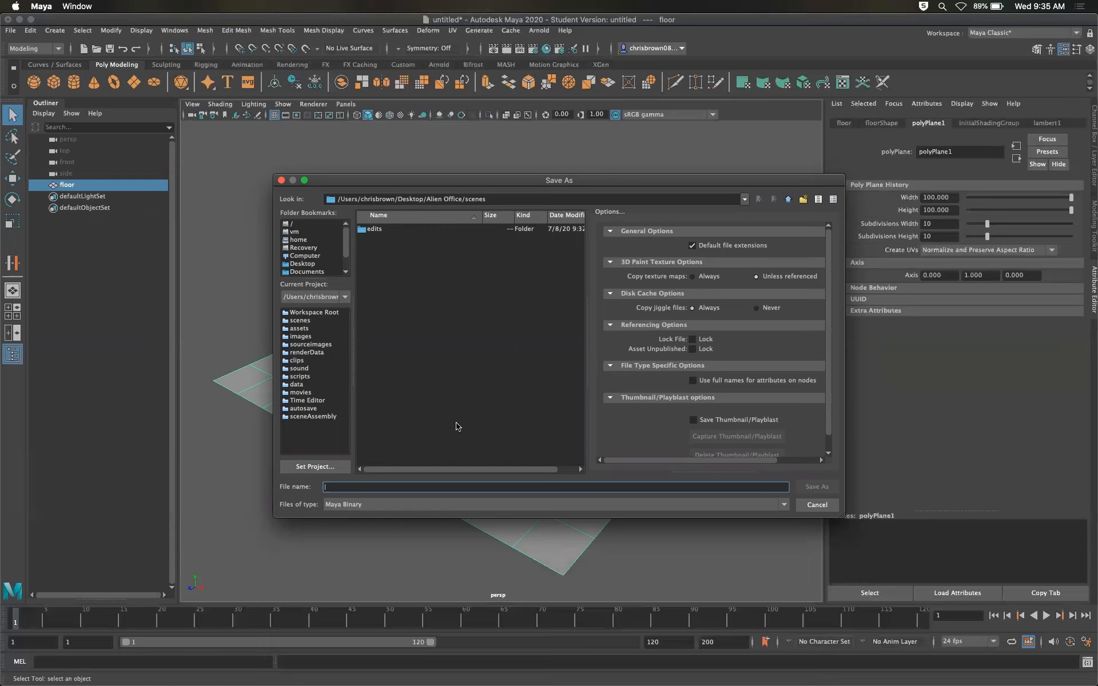
text(main)
key(Return)
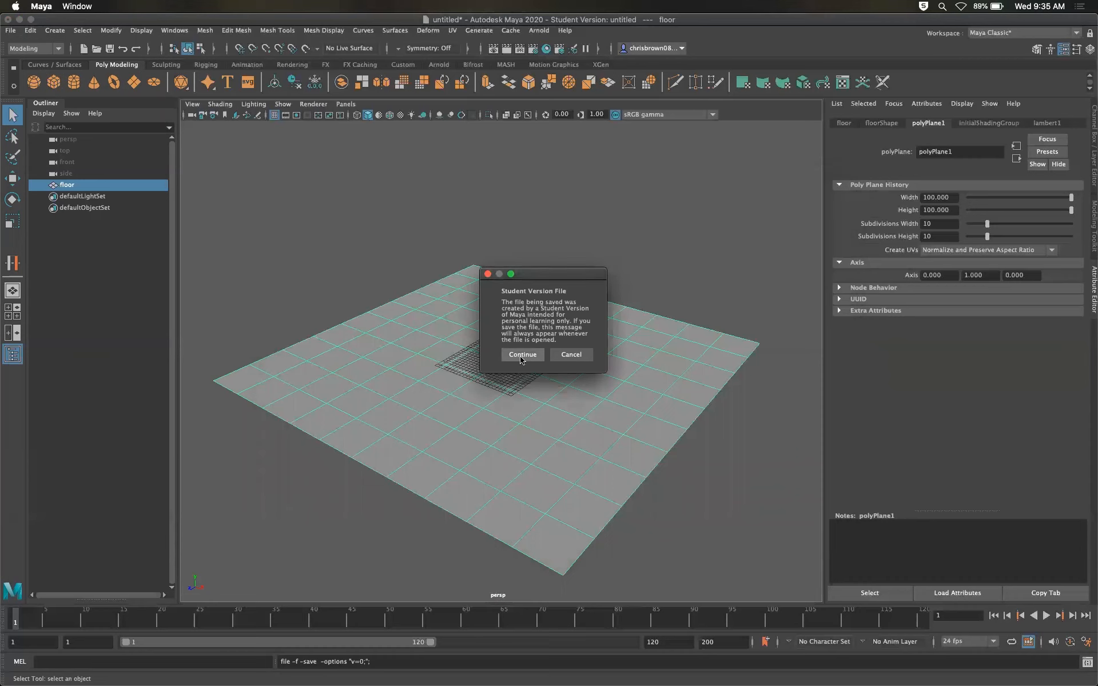
click(521, 355)
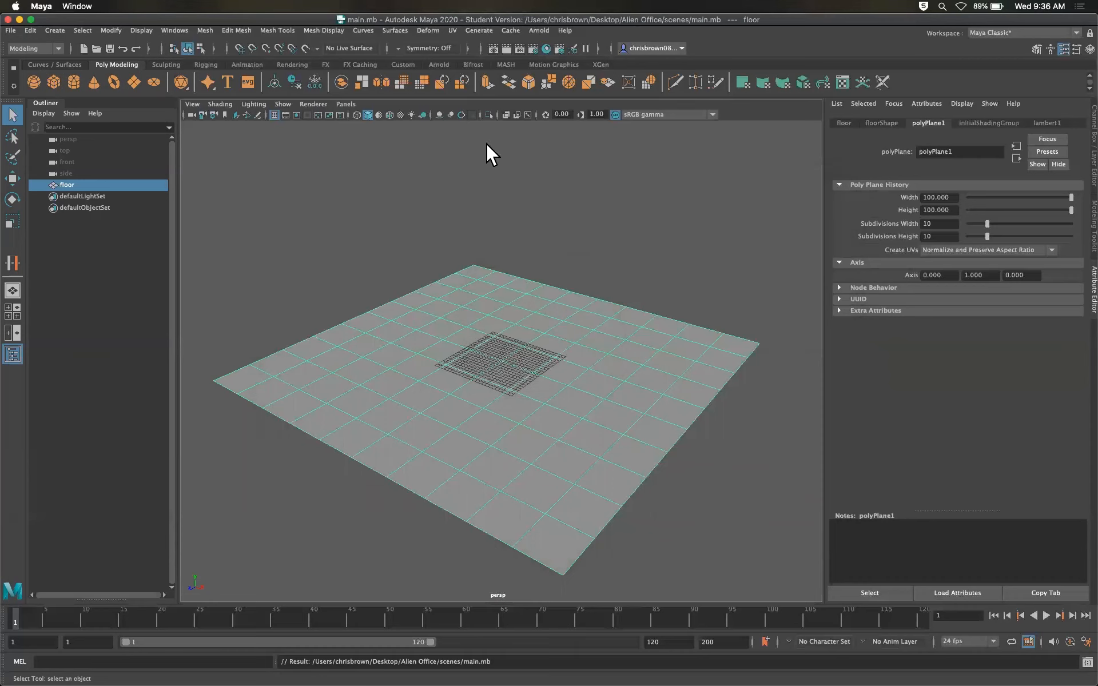
click(13, 29)
click(32, 50)
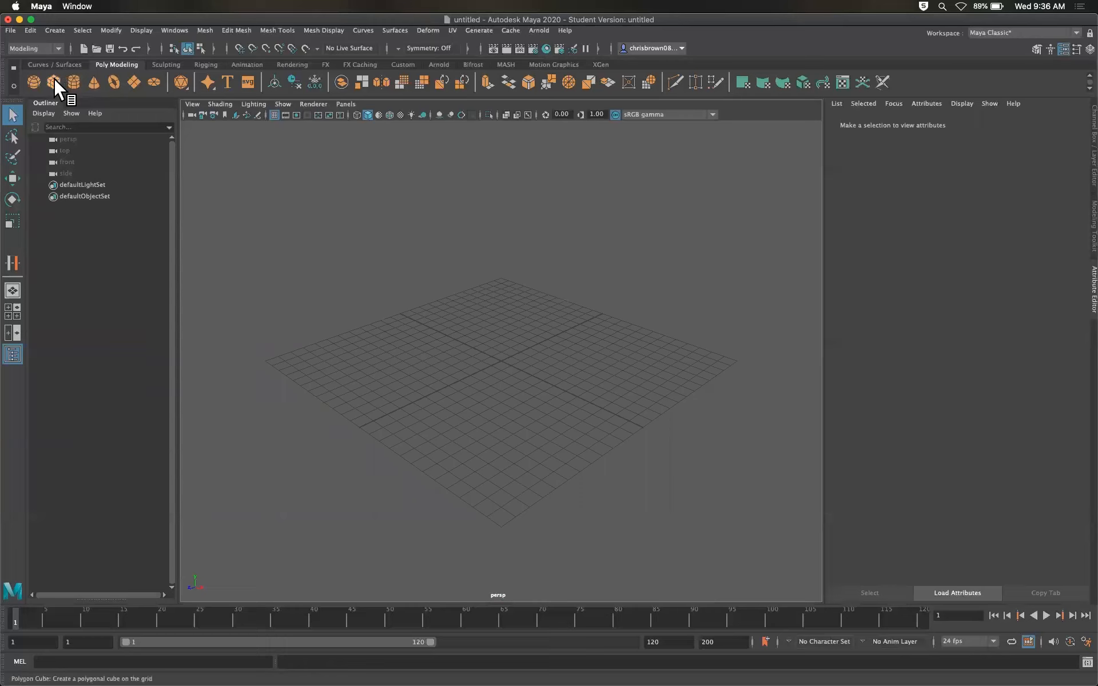
click(57, 30)
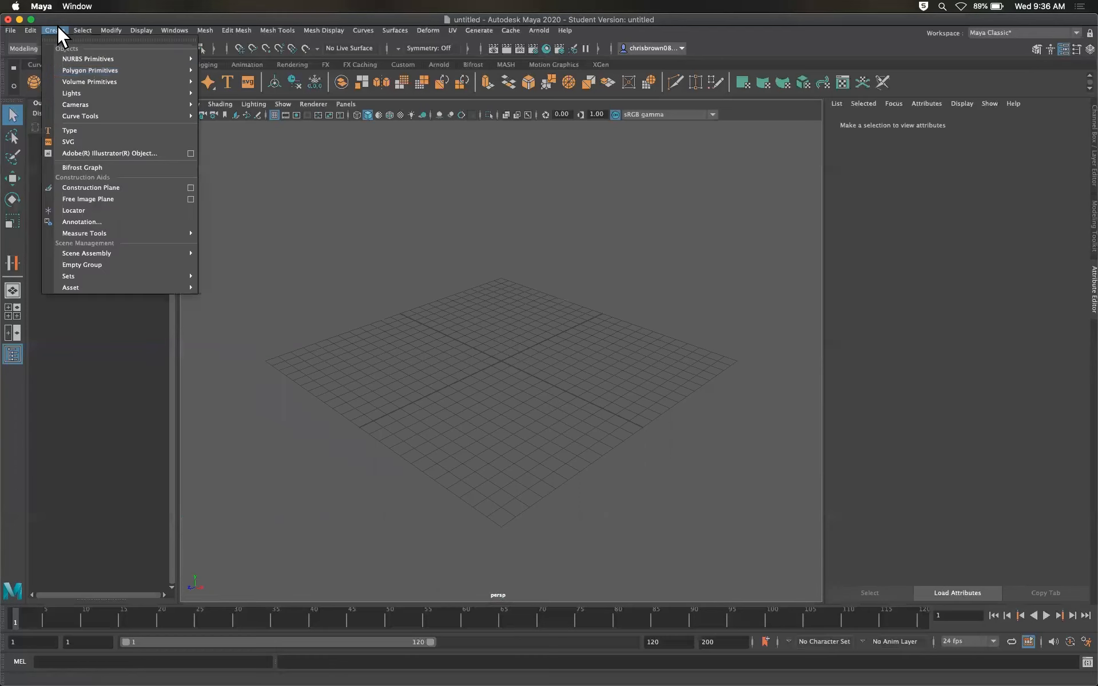
mouse_move(84, 71)
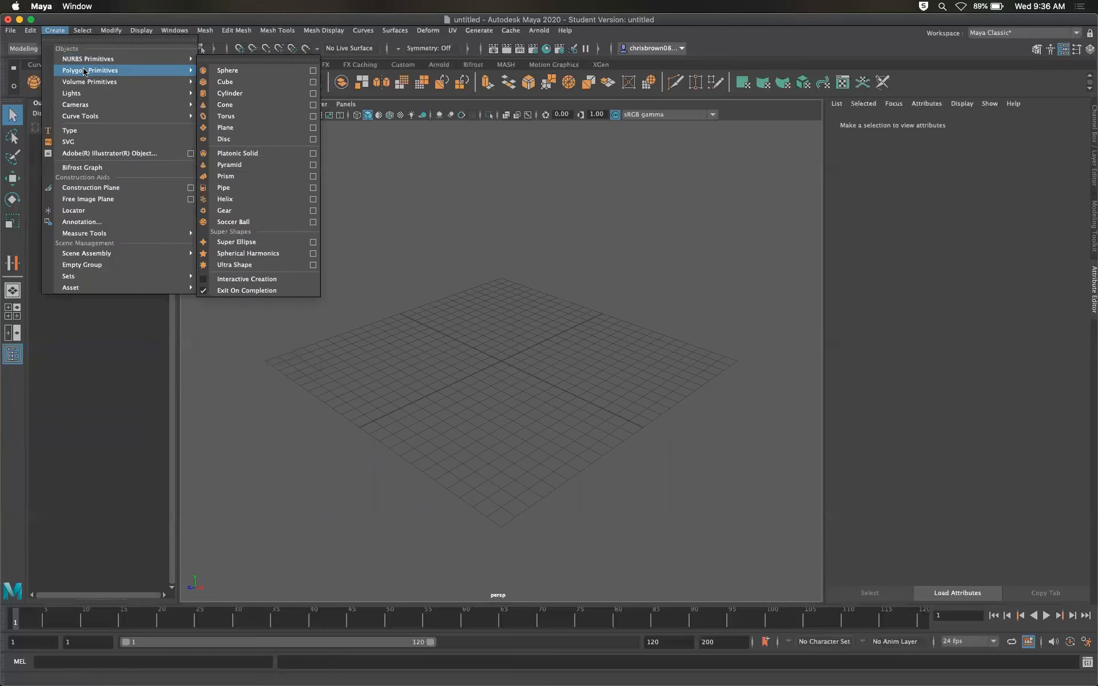
click(314, 83)
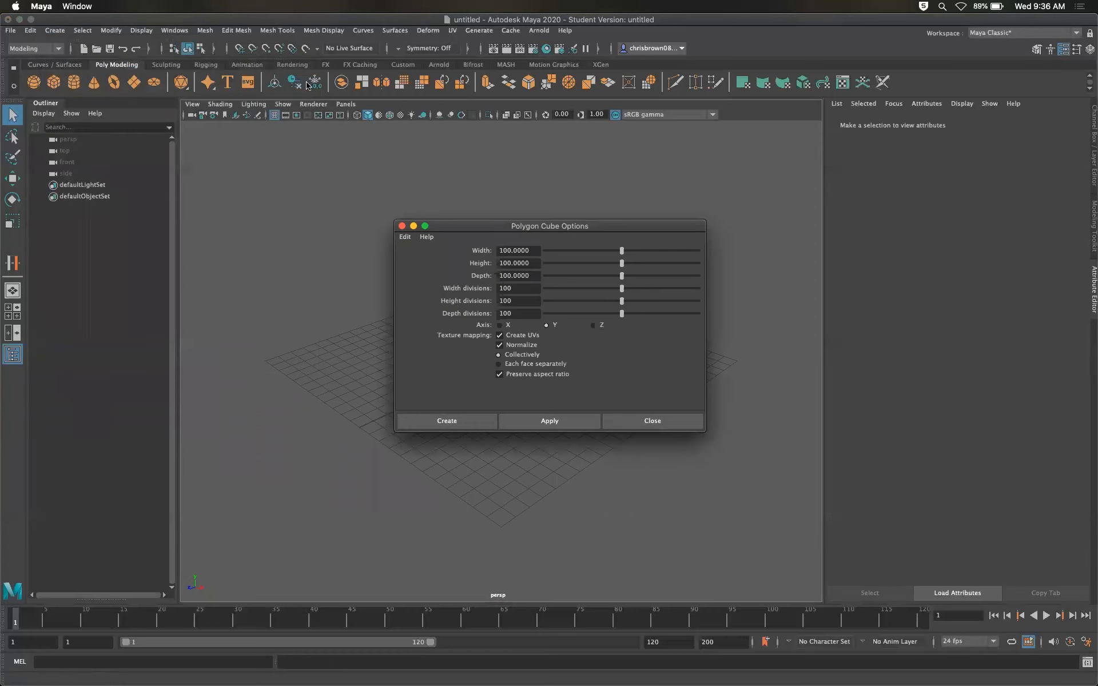
click(657, 420)
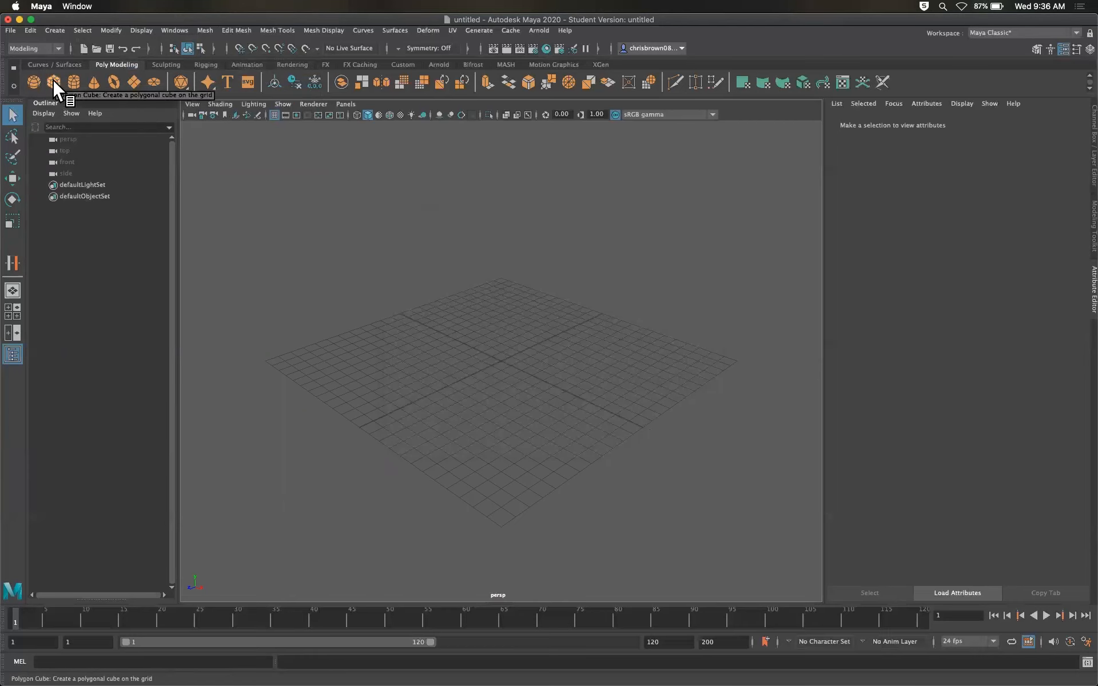
- Create a polygon cube with width, height and depth of 10 and 10 divisions in each direction
double_click(53, 80)
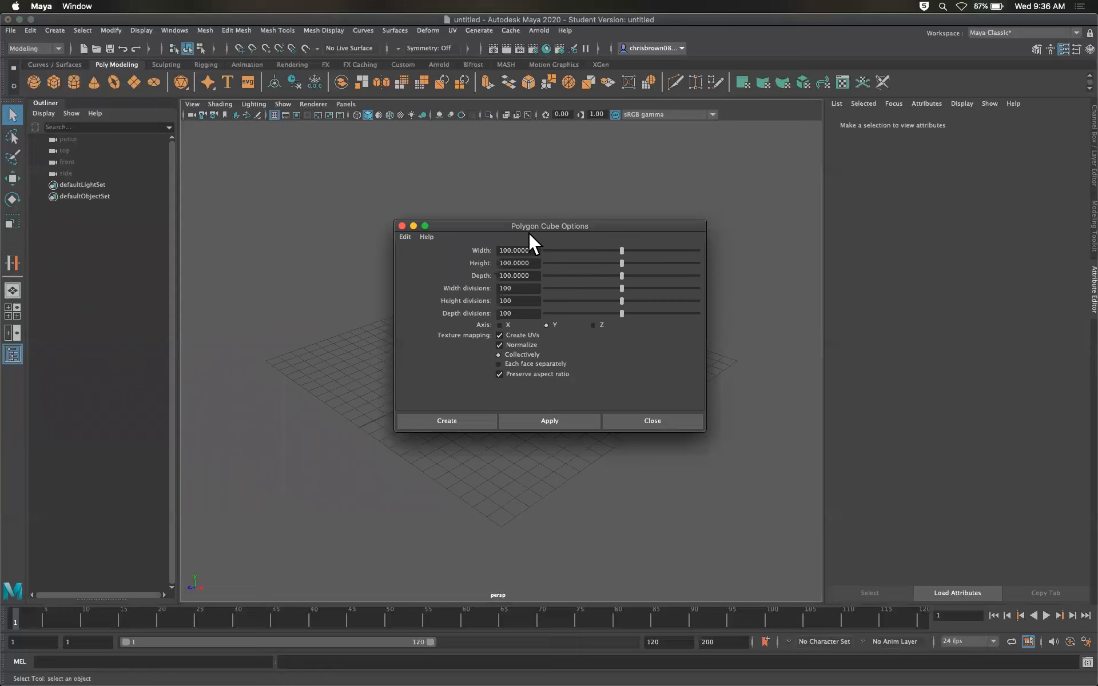
click(532, 252)
text(19)
key(Tab)
text(10)
key(Tab)
text(10)
key(Tab)
text(10)
key(Tab)
text(10)
key(Tab)
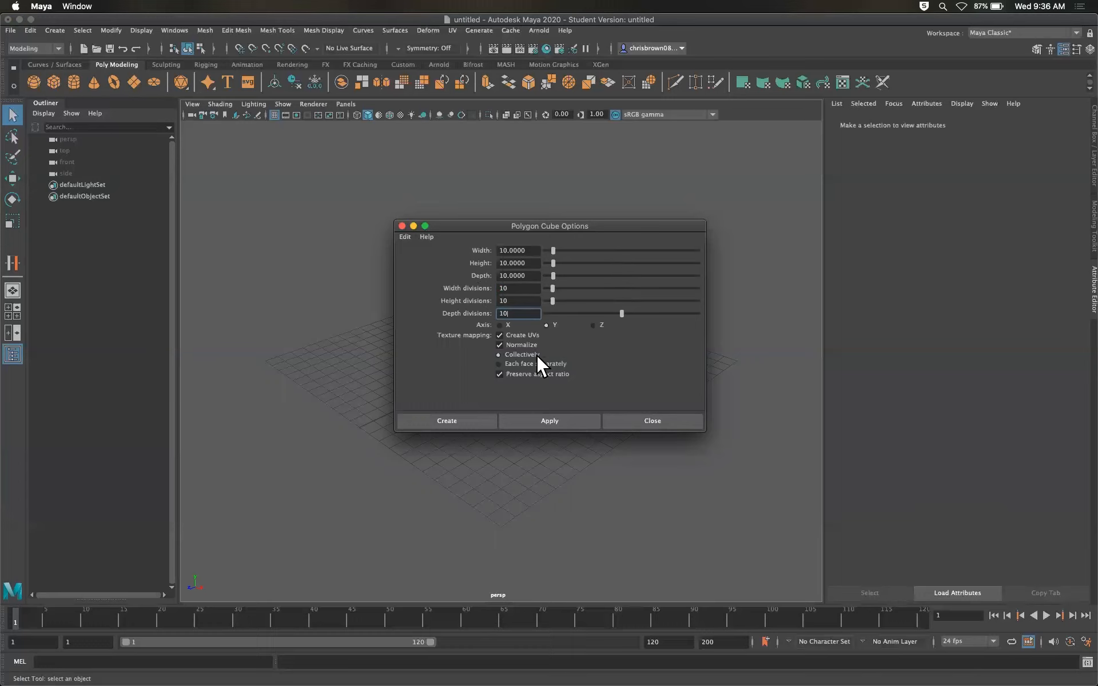
click(461, 418)
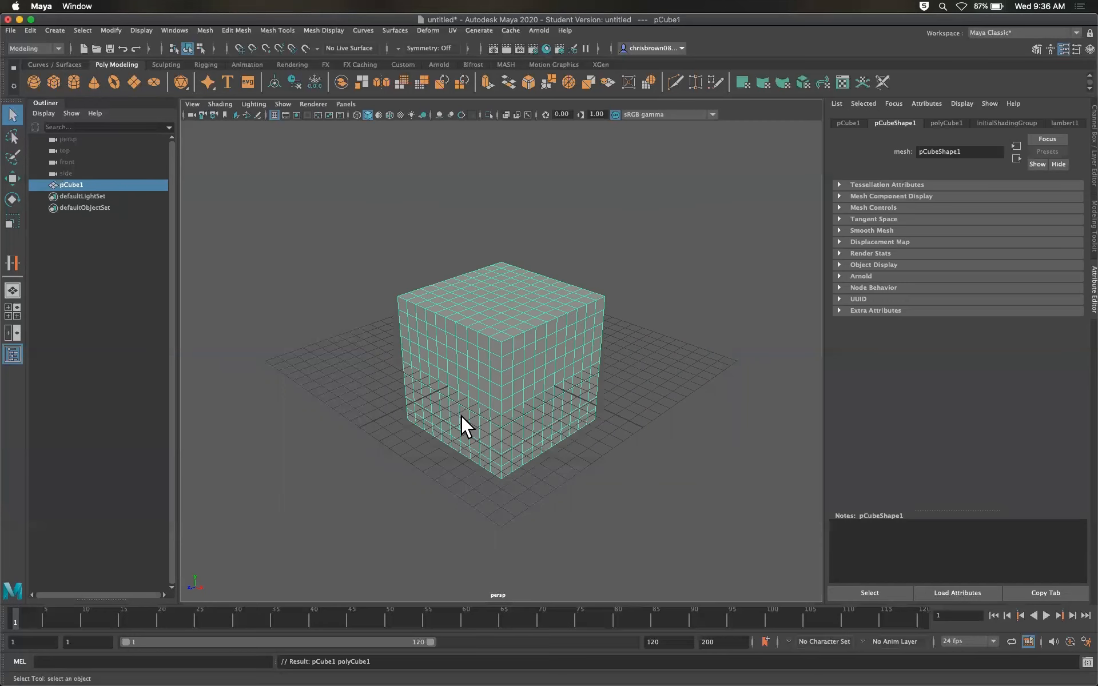
- Save the cube scene as a Maya Binary file in the project's scenes folder, named with the author's first name
mouse_move(543, 365)
alt+mouse_down()
mouse_move(549, 331)
mouse_move(603, 309)
mouse_move(588, 375)
mouse_move(571, 385)
mouse_move(532, 355)
mouse_move(517, 360)
mouse_move(544, 370)
mouse_move(539, 361)
alt+mouse_up()
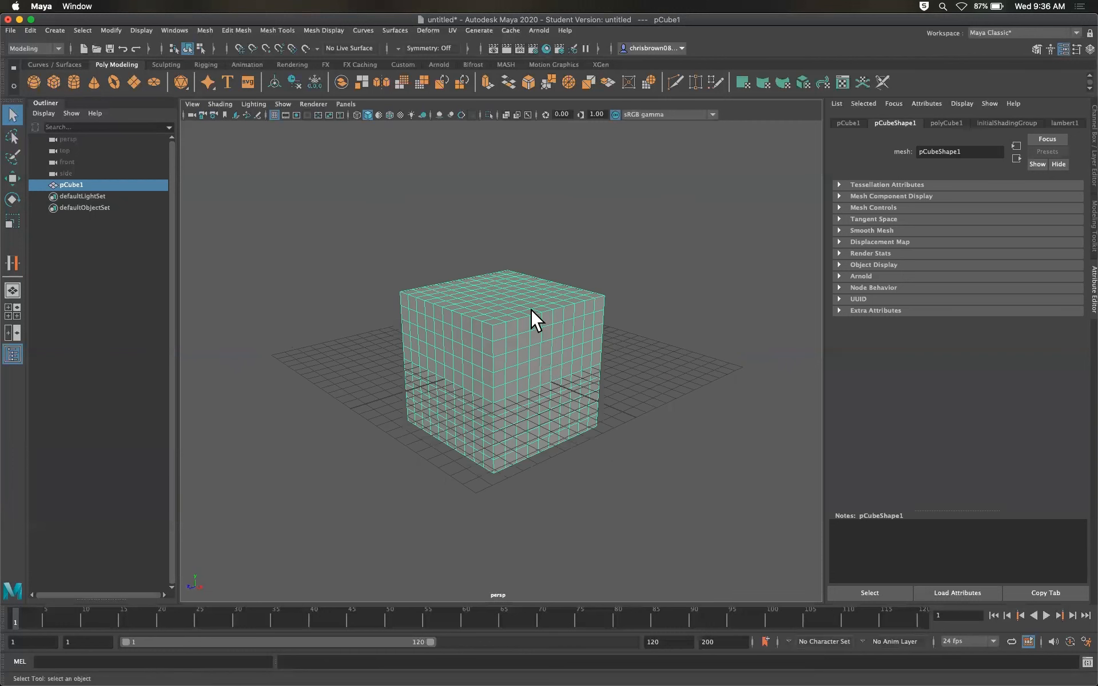
click(11, 31)
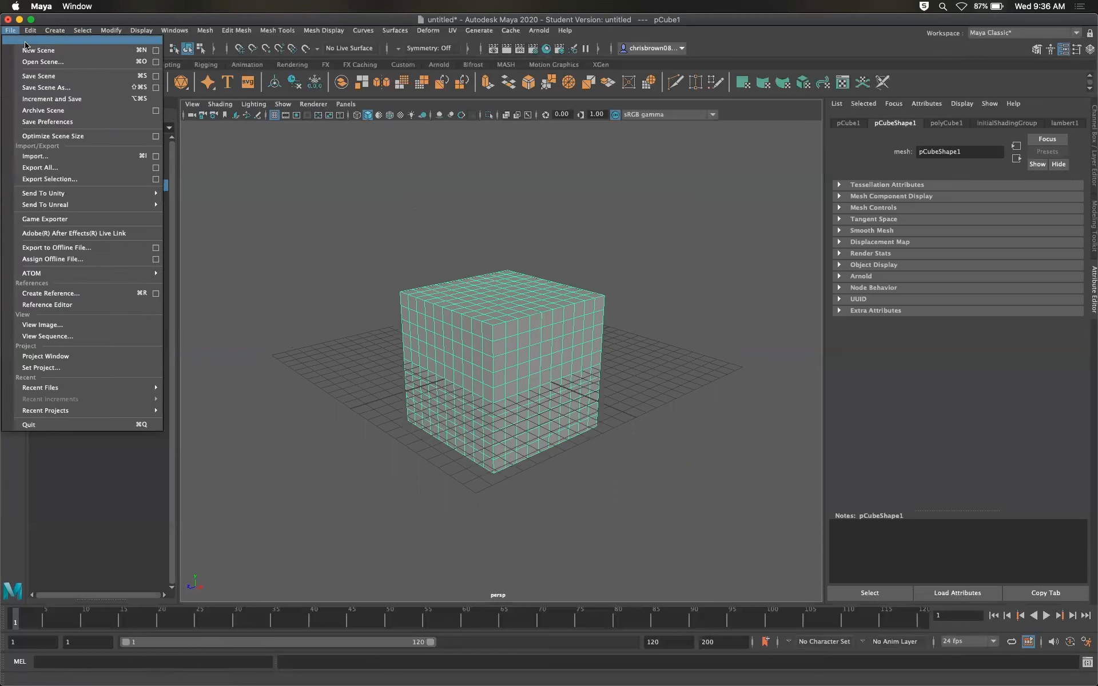
click(40, 74)
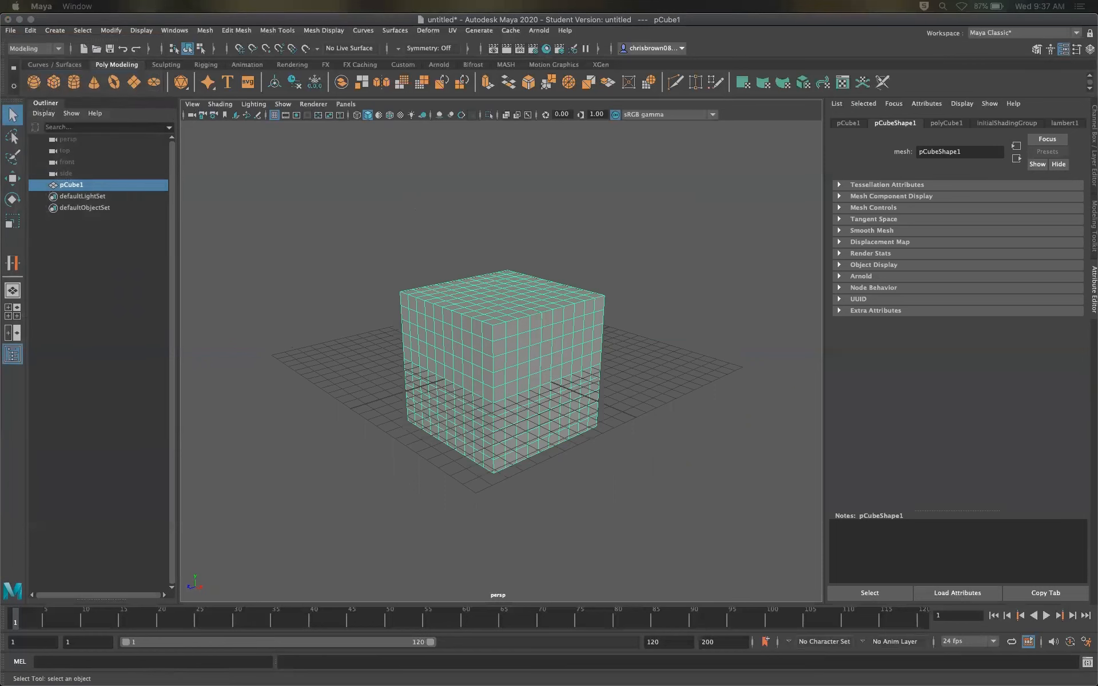
drag(1097, 281, 568, 167)
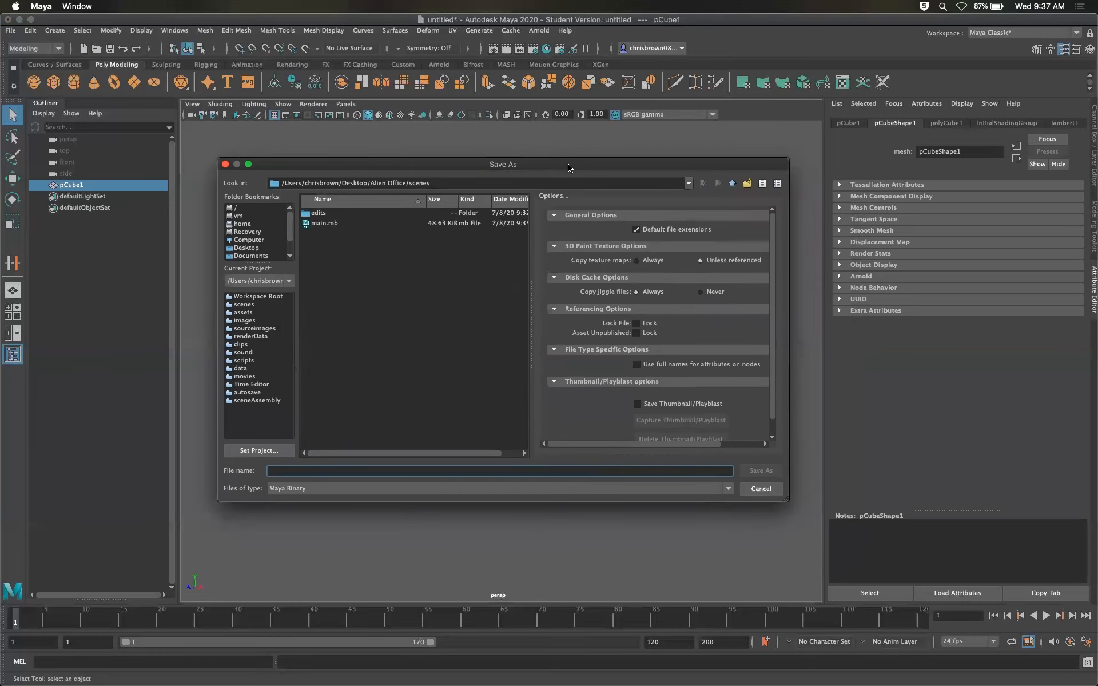
text(chris)
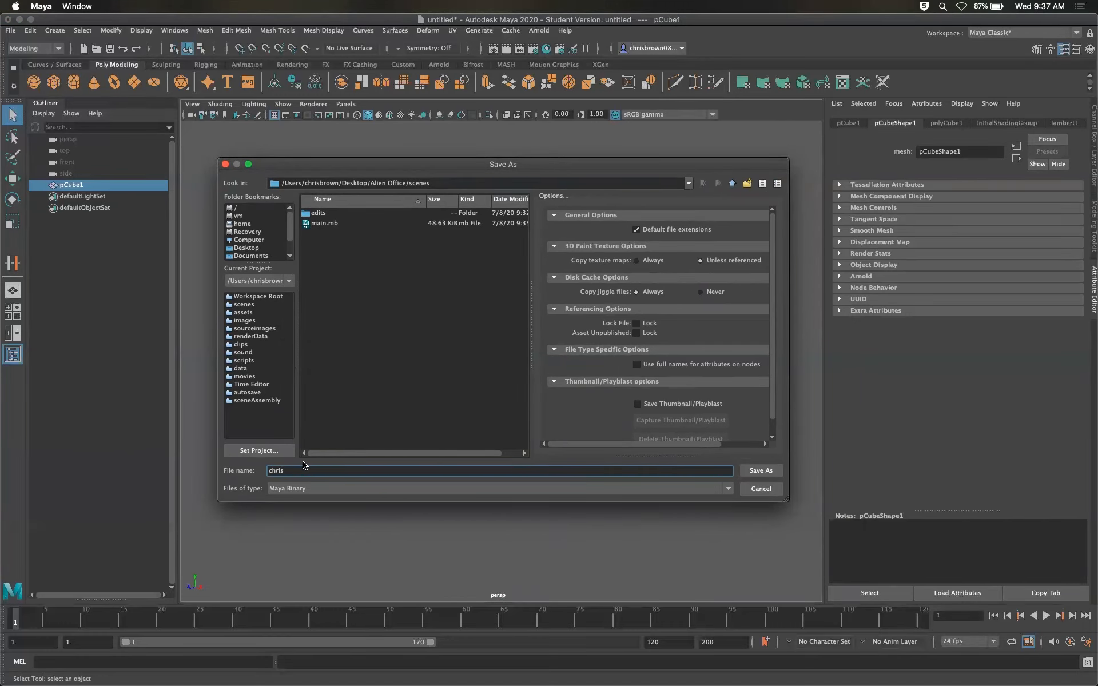
click(760, 470)
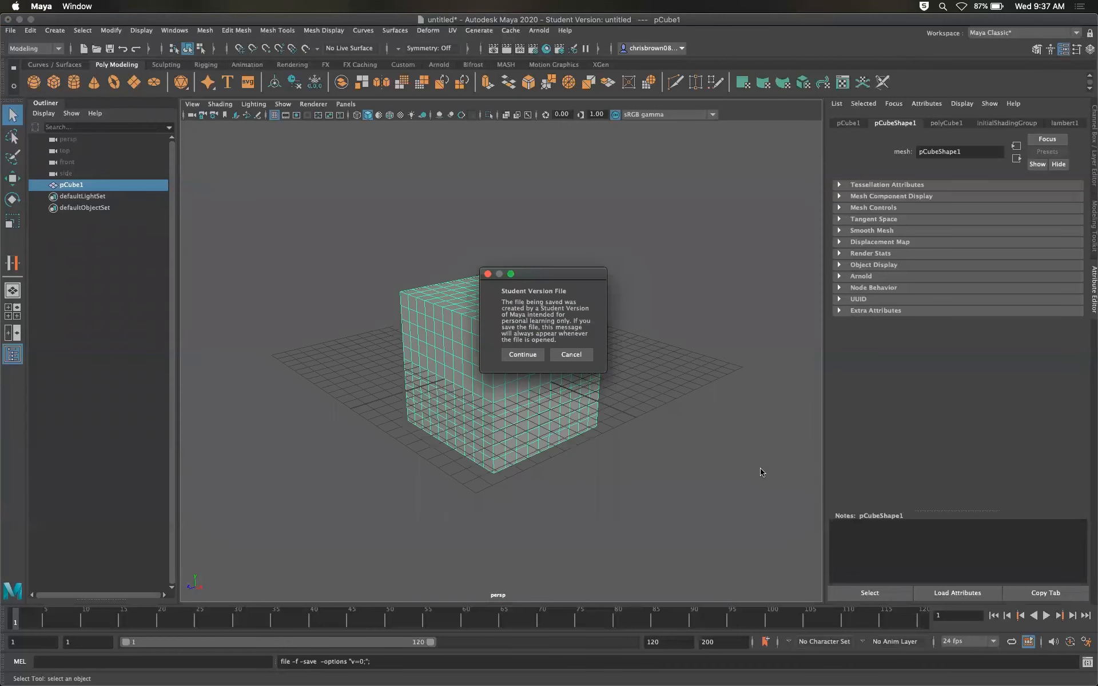
click(522, 353)
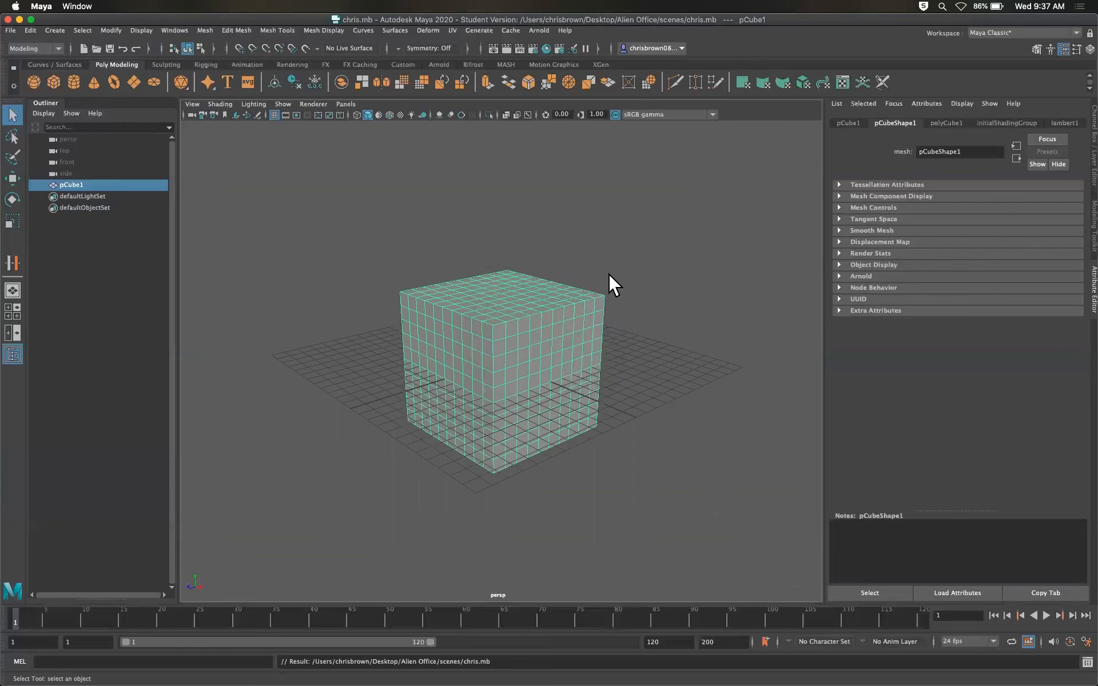
click(371, 166)
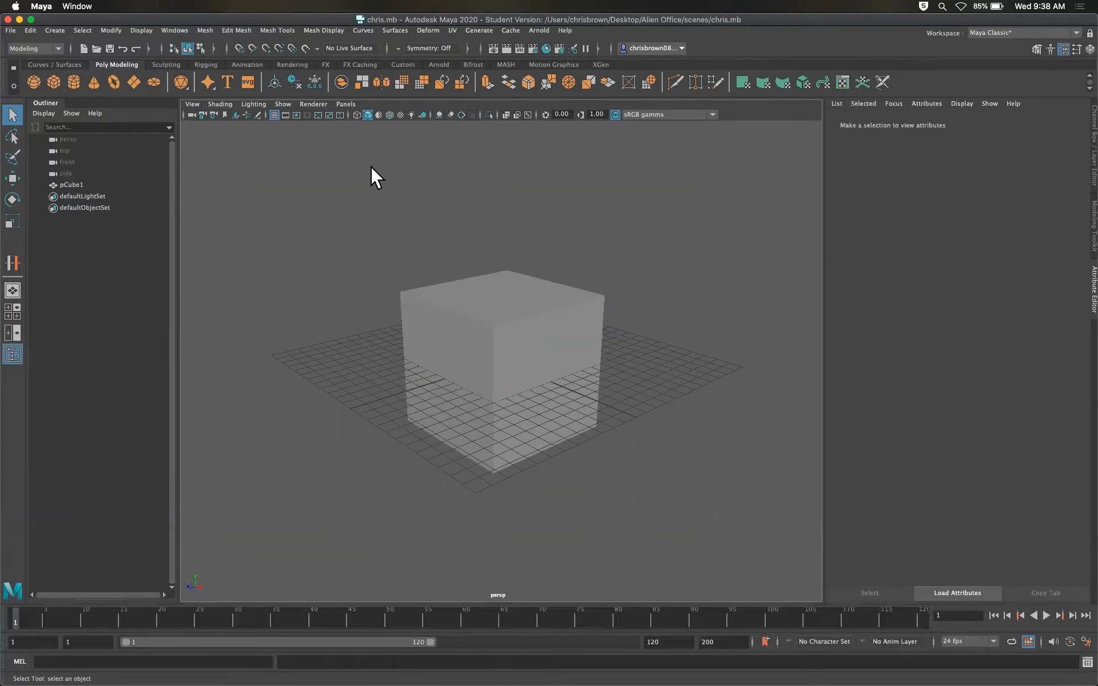
click(443, 291)
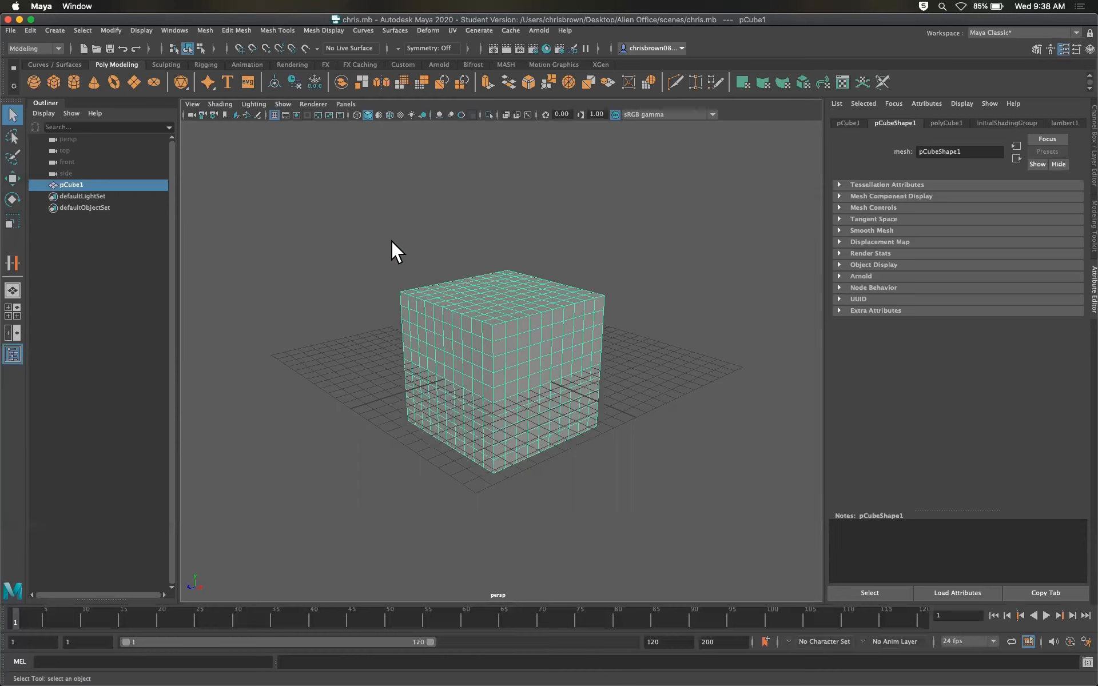
click(381, 232)
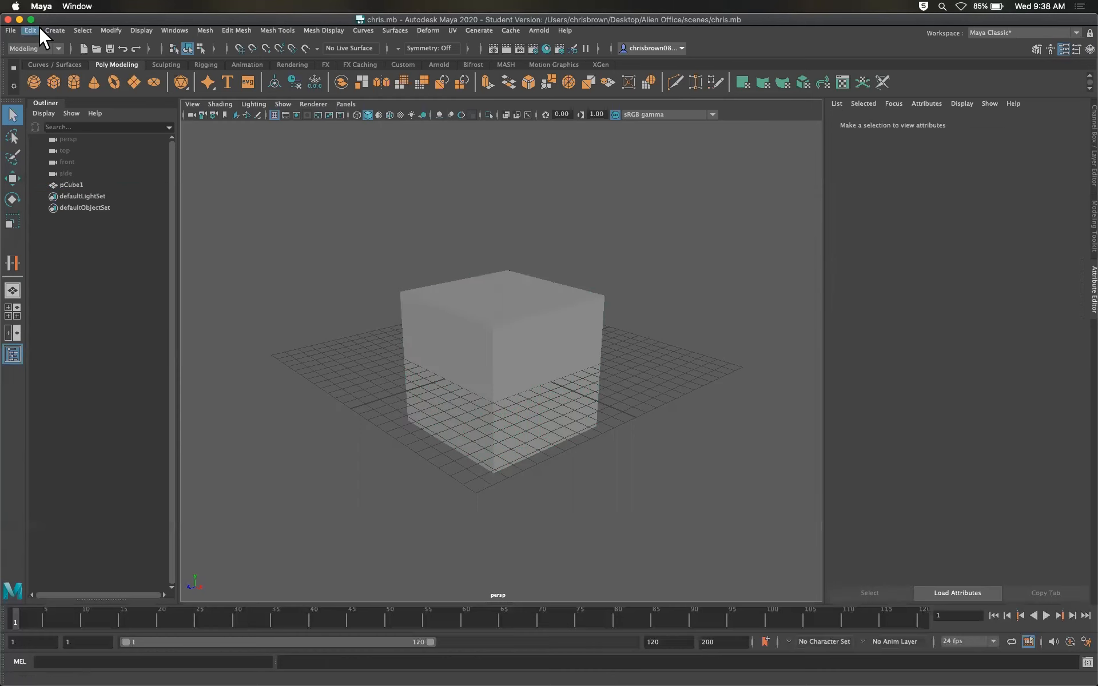
- Open the main.mb scene from the project's scenes folder
click(10, 31)
click(43, 62)
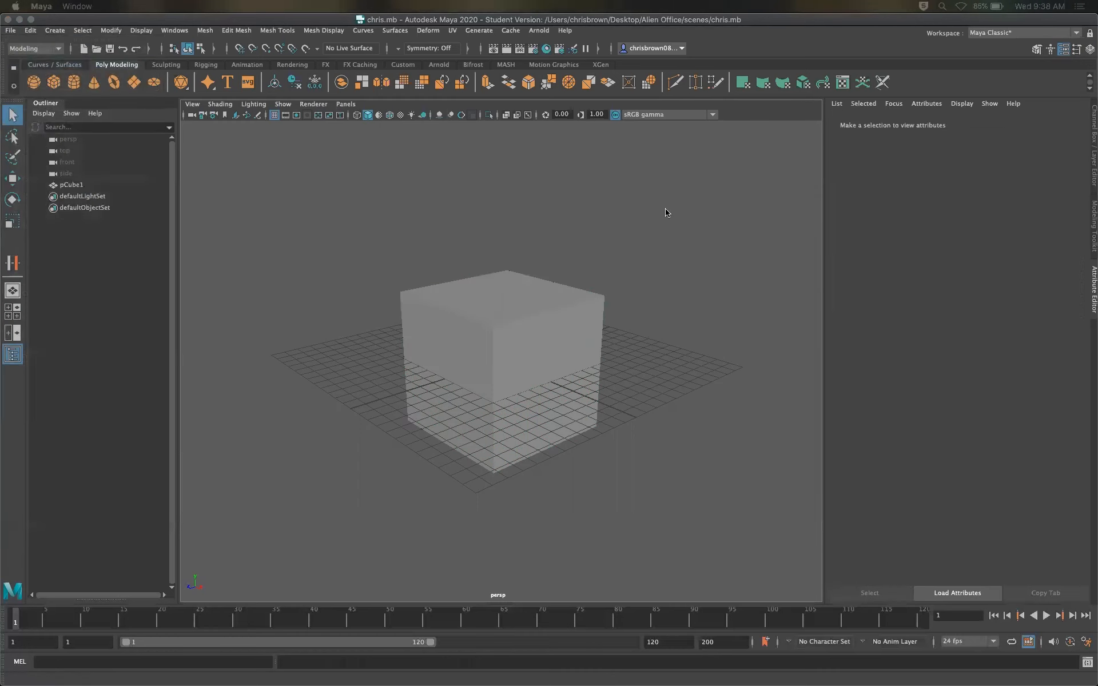
key(Return)
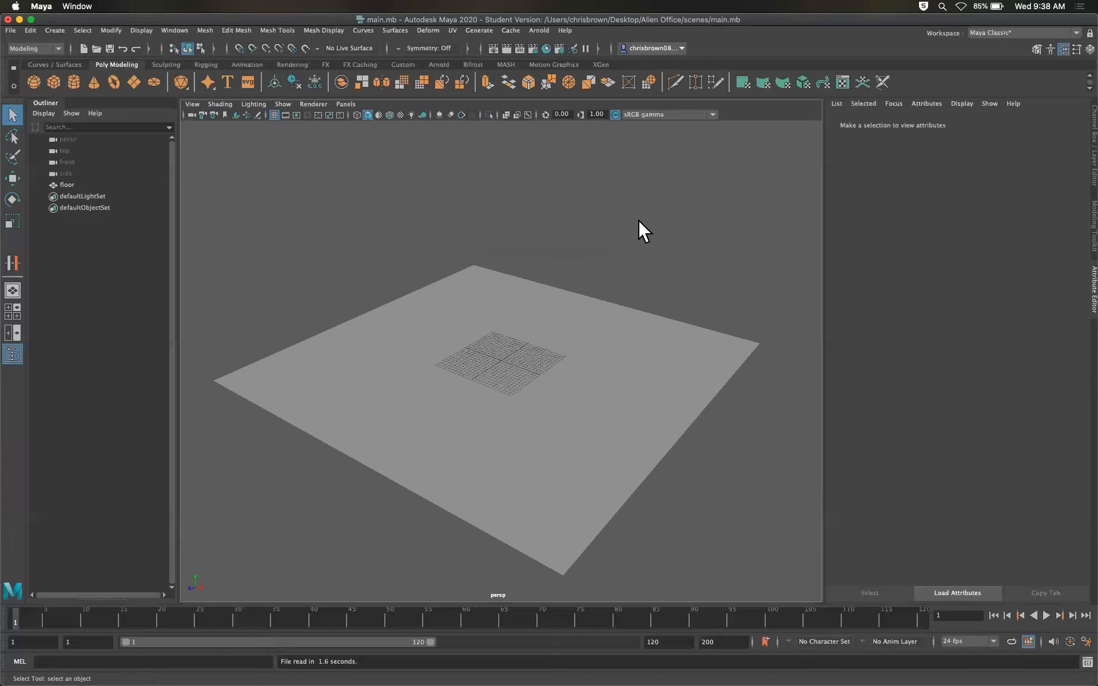
click(11, 30)
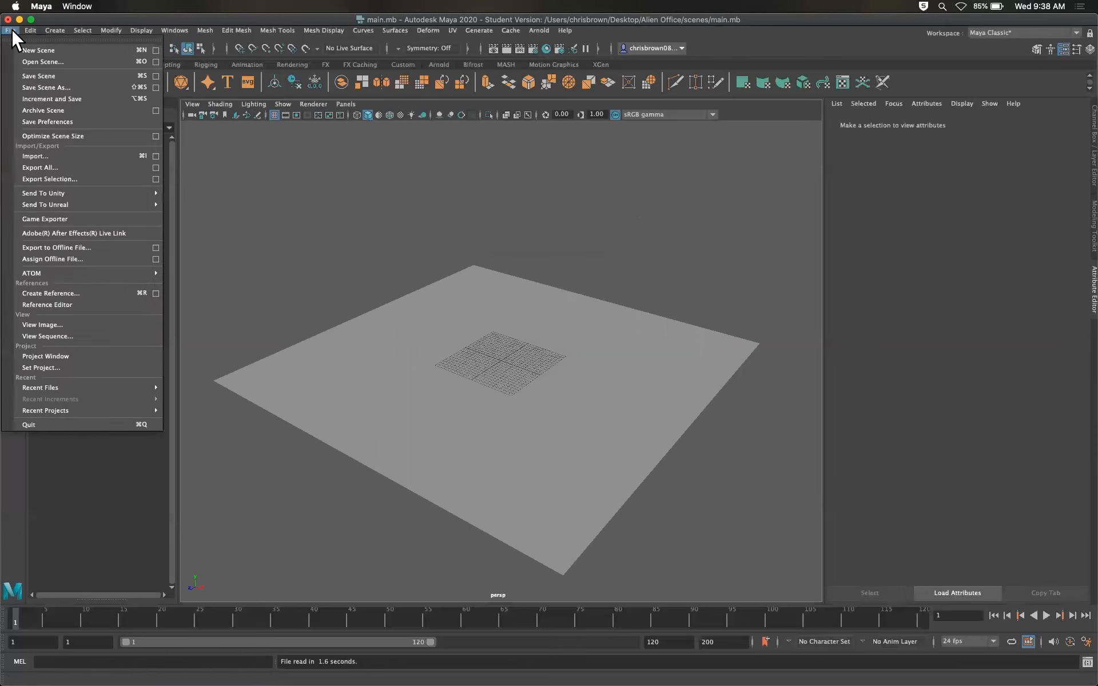
click(73, 303)
drag(541, 208, 591, 204)
click(431, 217)
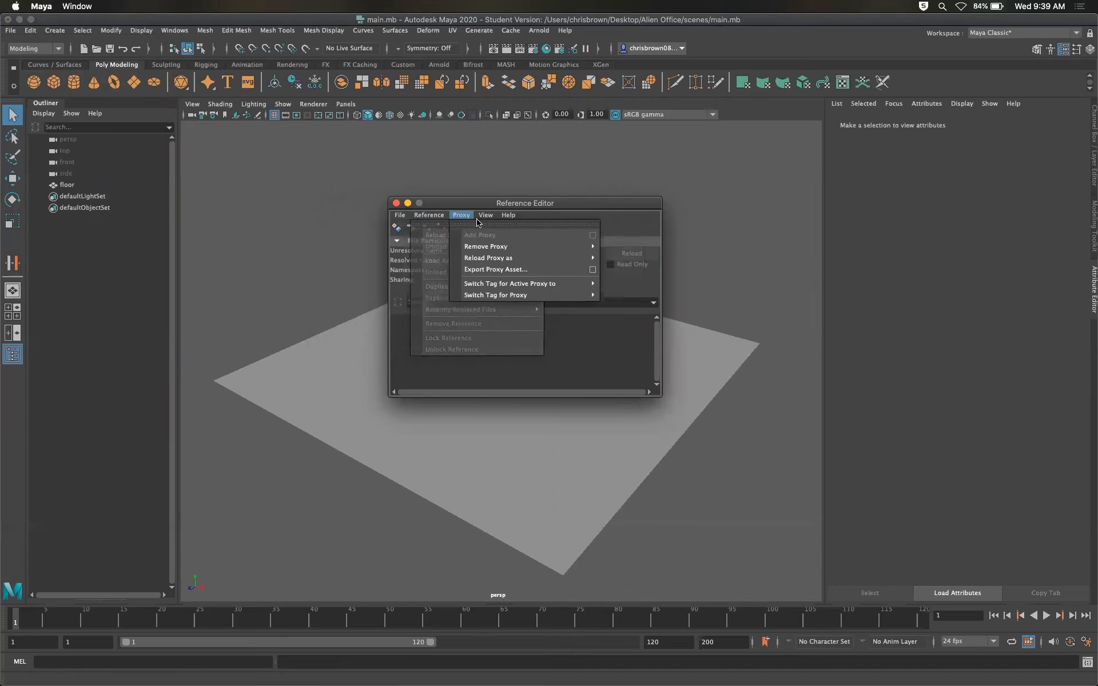
click(396, 203)
click(11, 30)
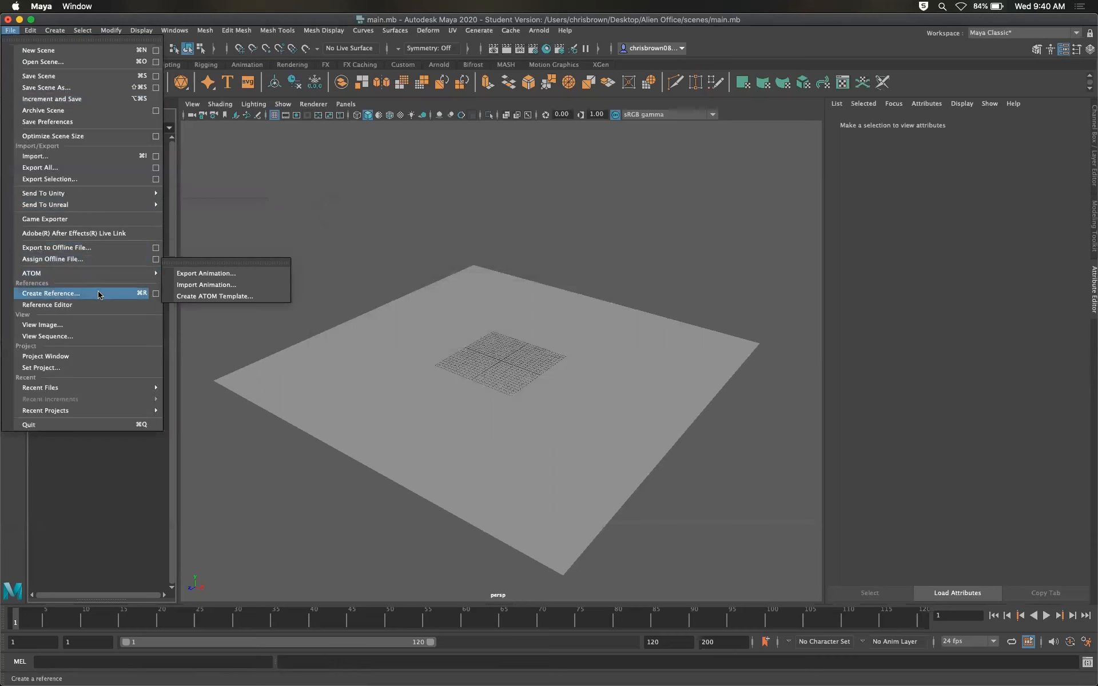
click(155, 294)
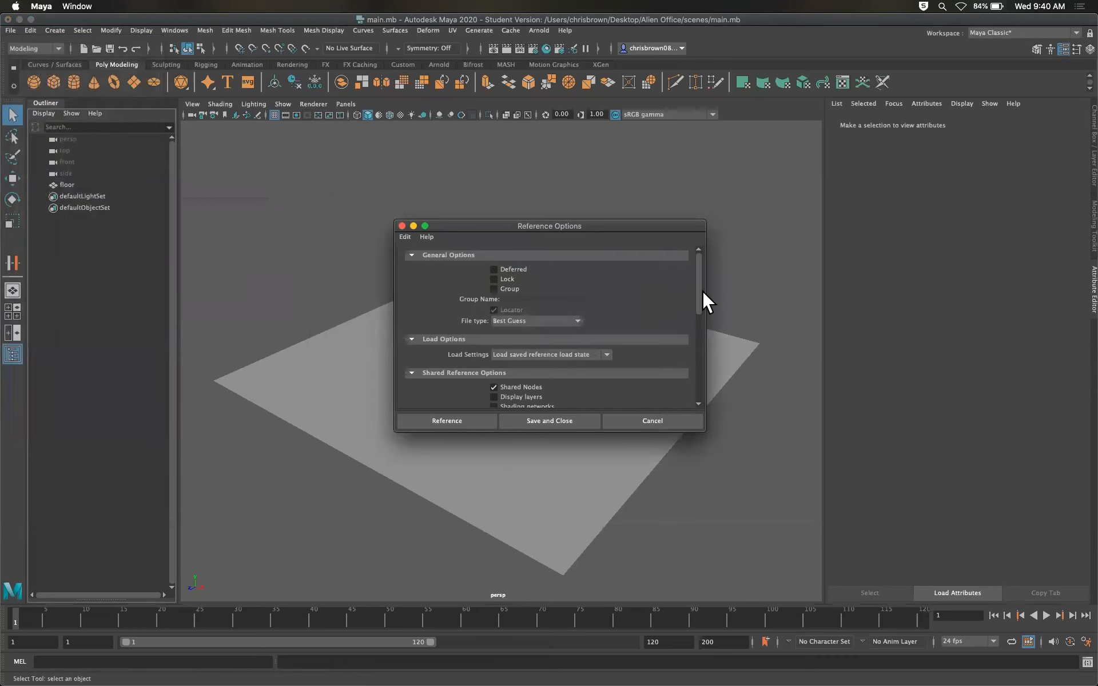
drag(697, 293, 690, 259)
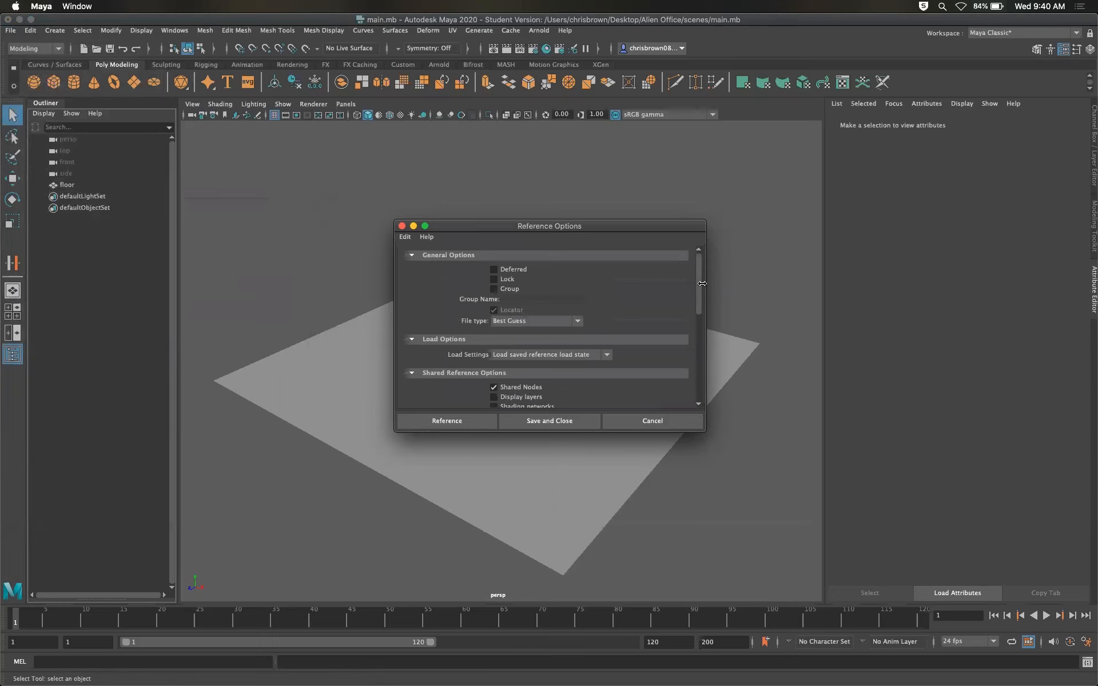
click(657, 421)
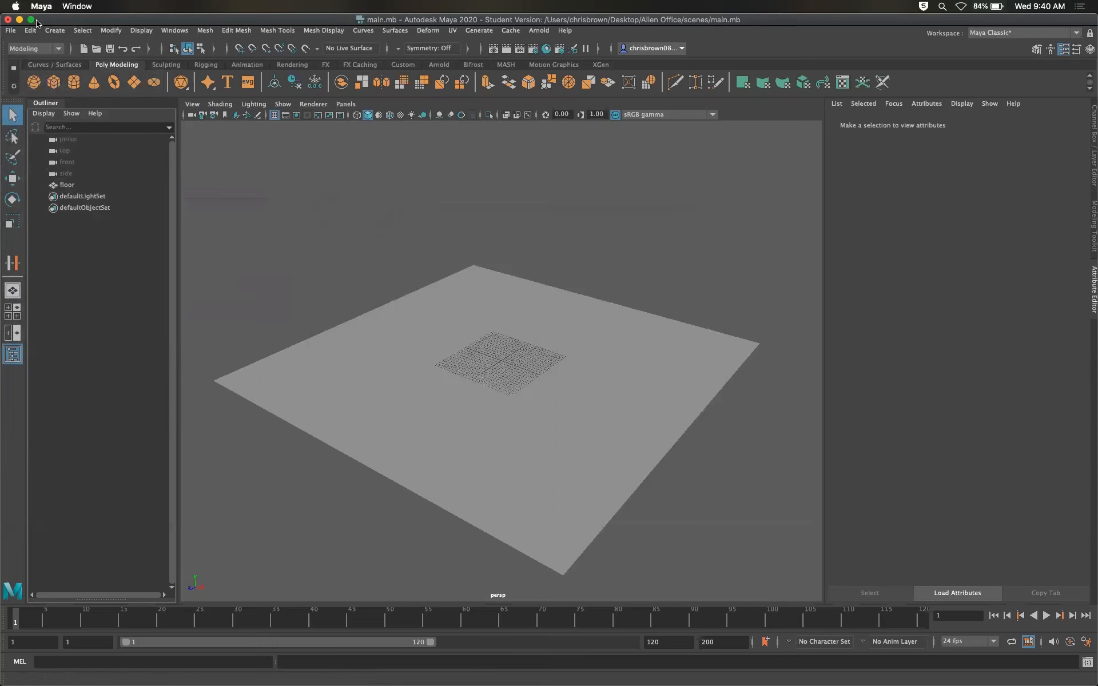
- Create a file reference to the cube scene from the project's scenes folder in the main scene, accepting the student version notice
click(12, 27)
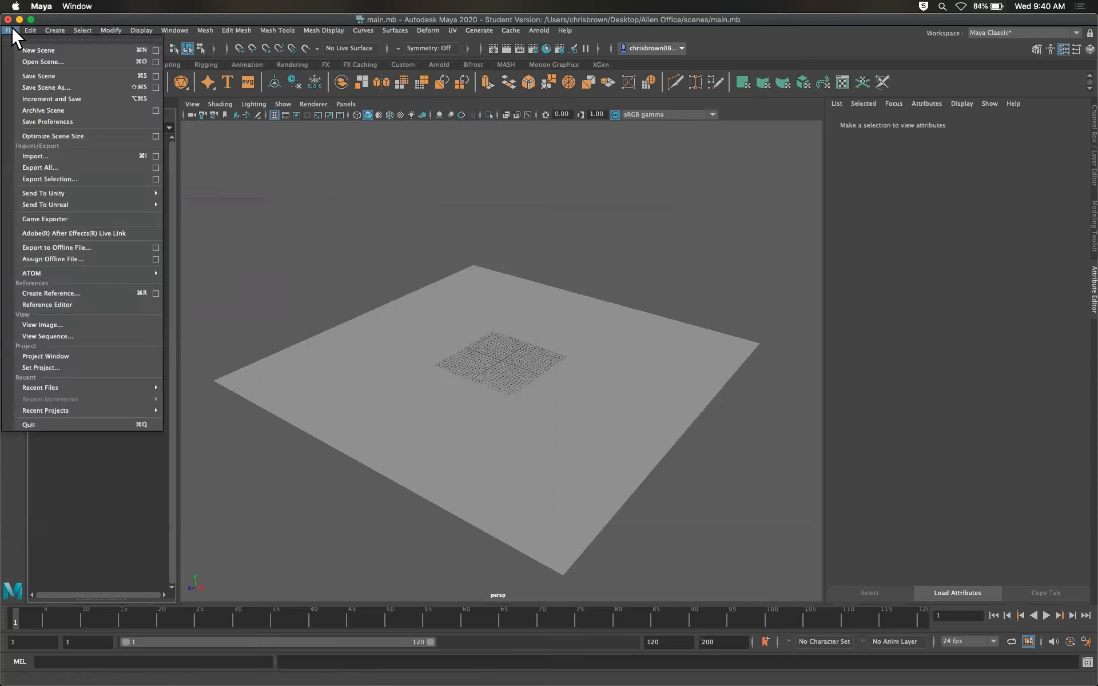
click(61, 295)
drag(889, 172, 558, 171)
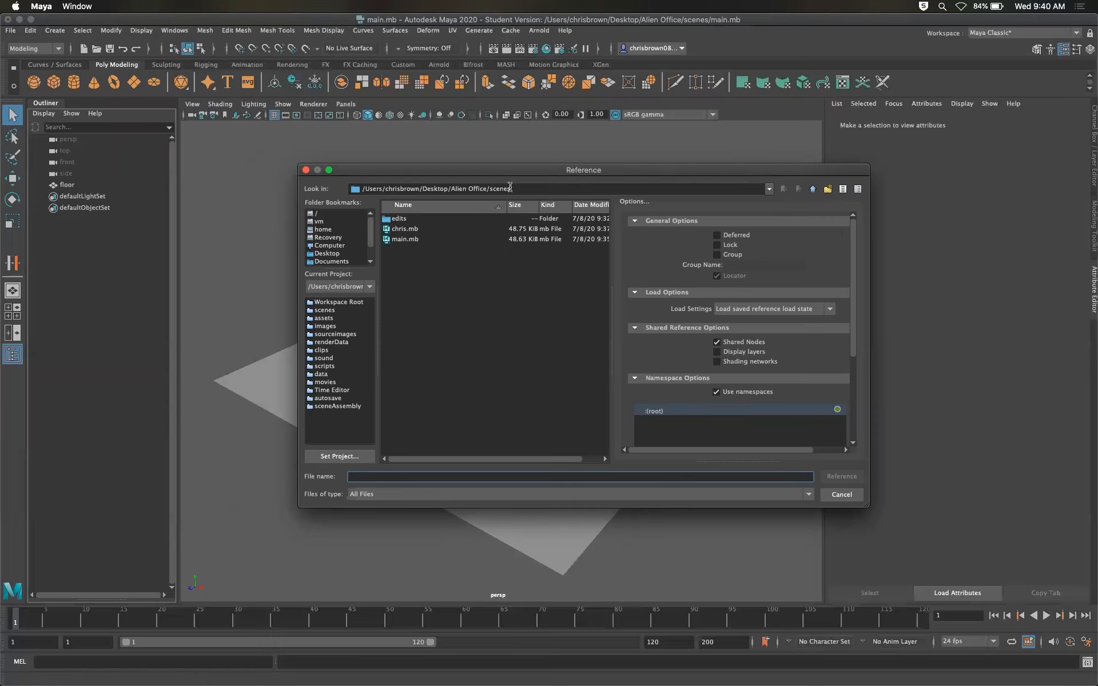
click(433, 230)
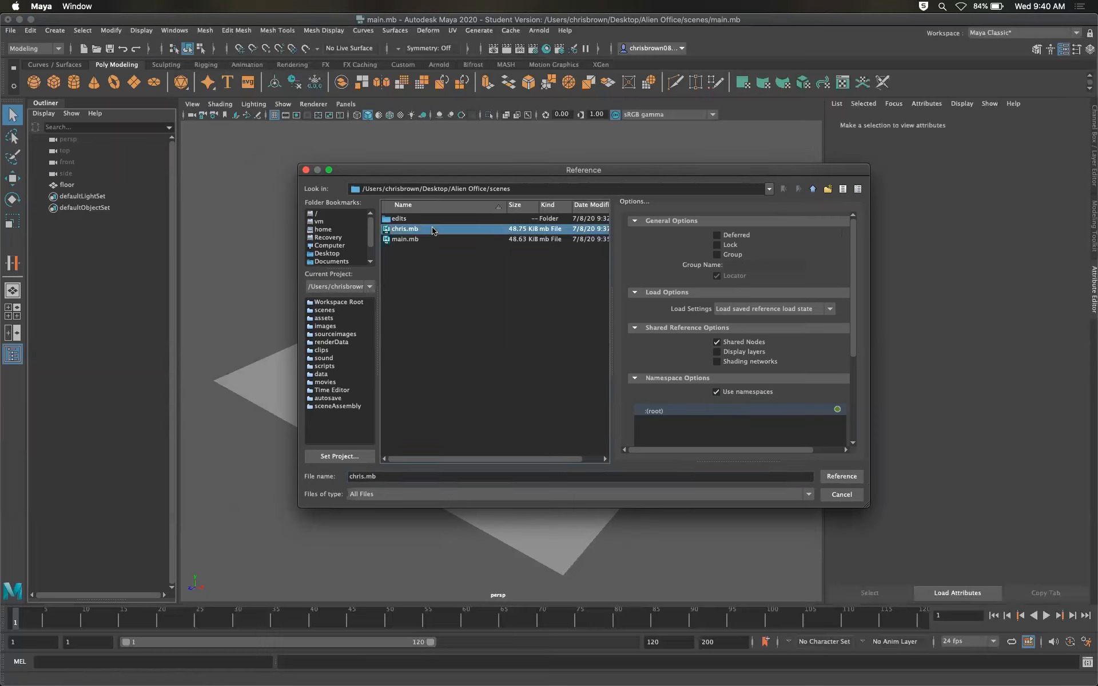
click(851, 478)
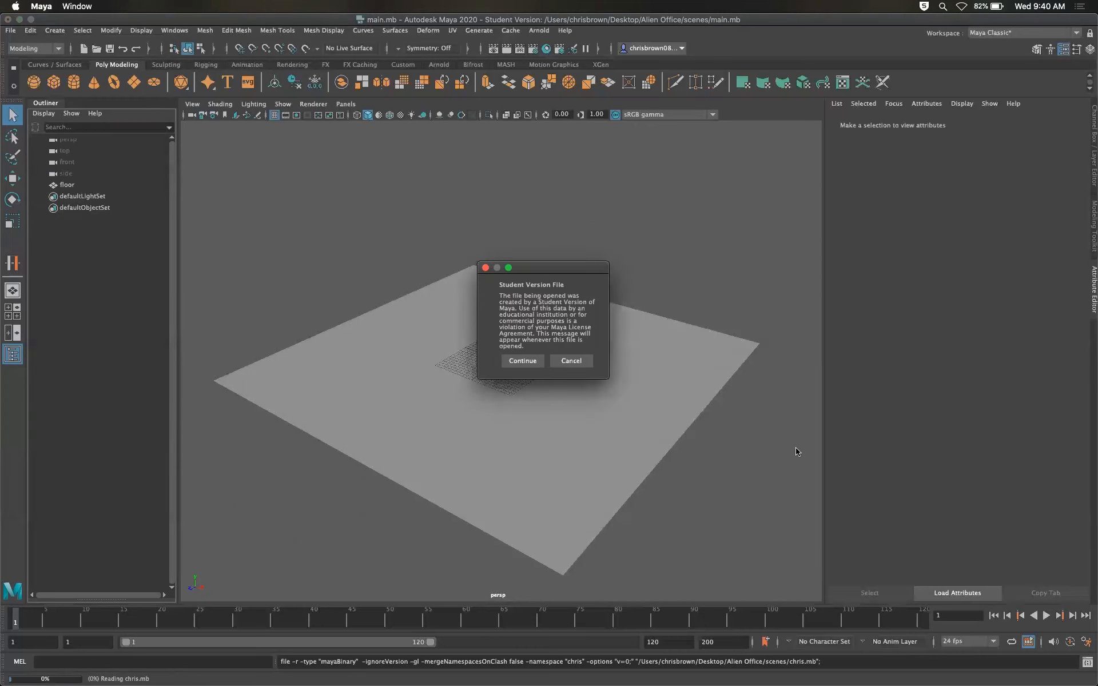
click(513, 359)
click(511, 352)
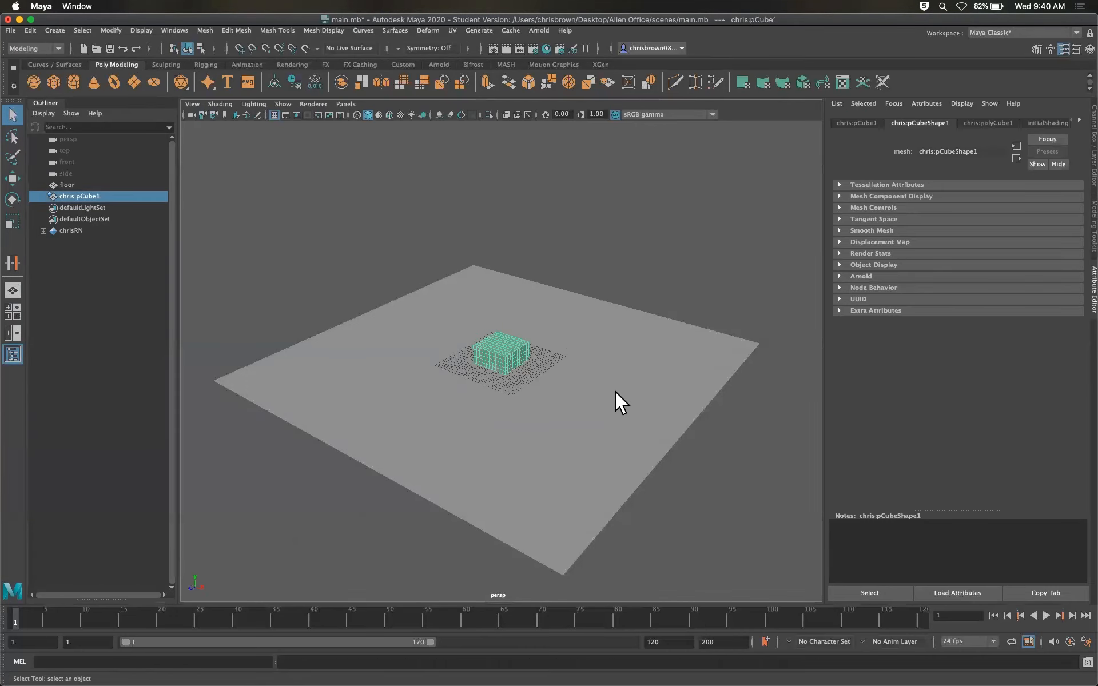
- Examine the referenced cube in the viewport and its object and reference nodes in the Outliner
click(620, 395)
click(702, 250)
click(502, 346)
click(614, 260)
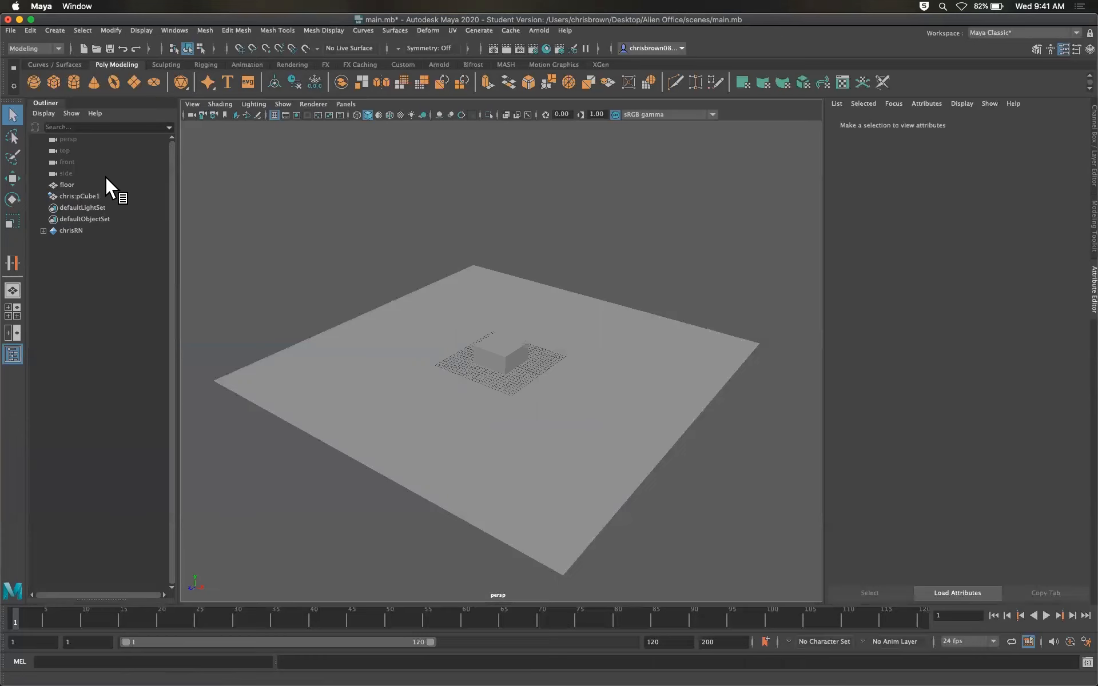
click(83, 196)
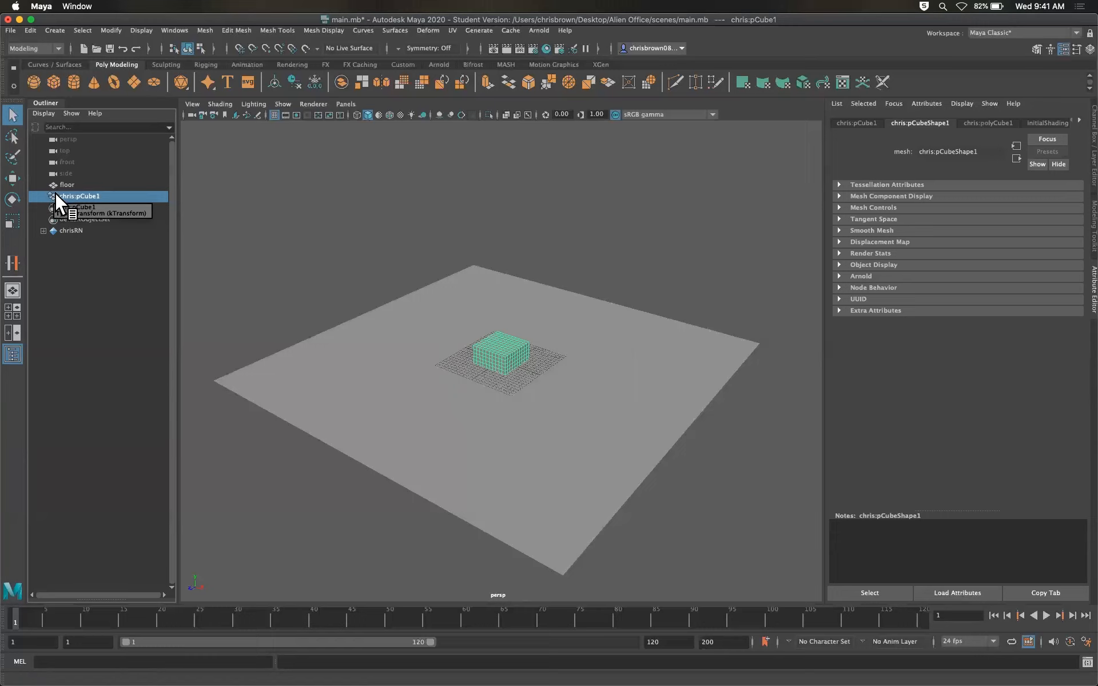
click(60, 229)
click(44, 230)
click(70, 242)
click(68, 229)
click(43, 230)
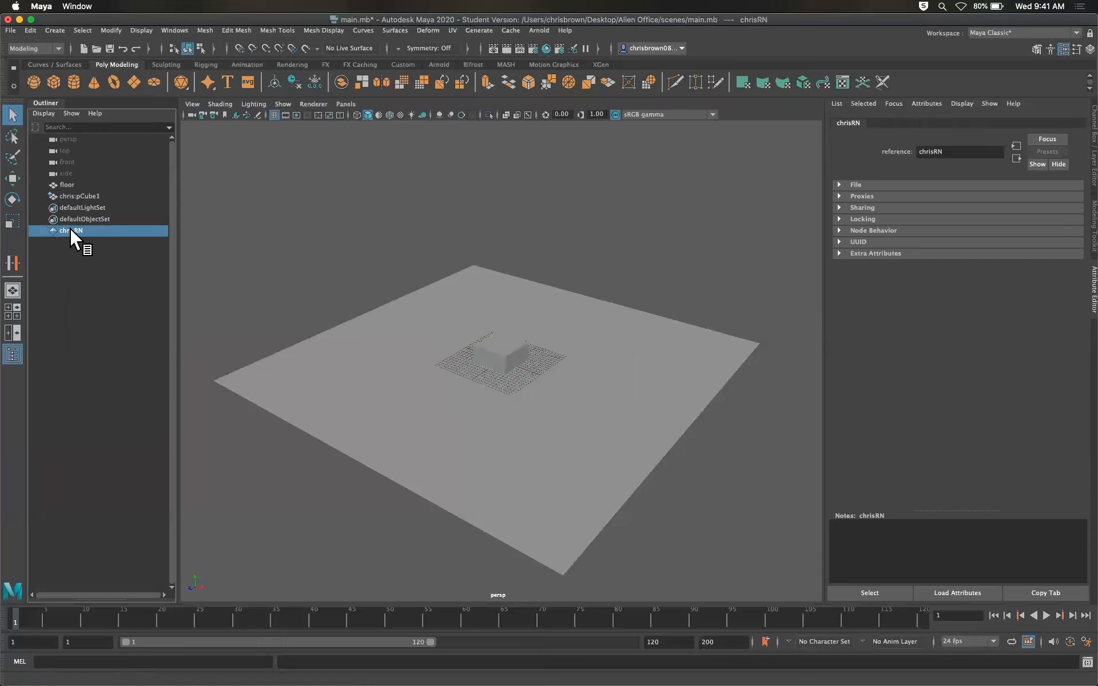
click(397, 219)
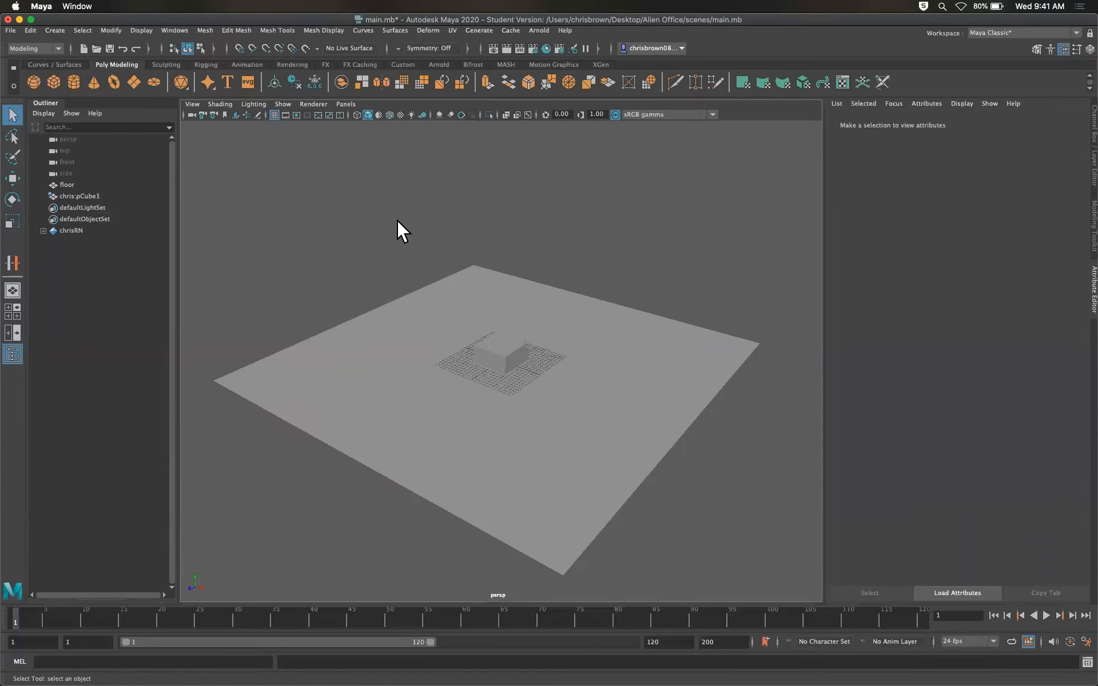
click(507, 359)
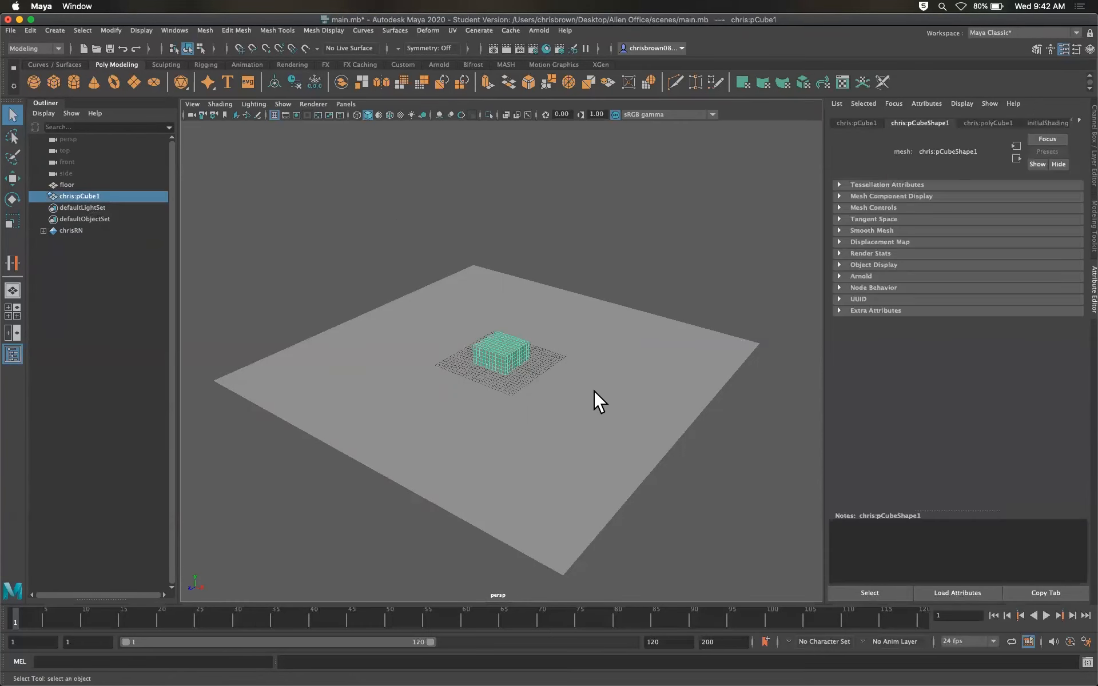
click(573, 362)
click(657, 245)
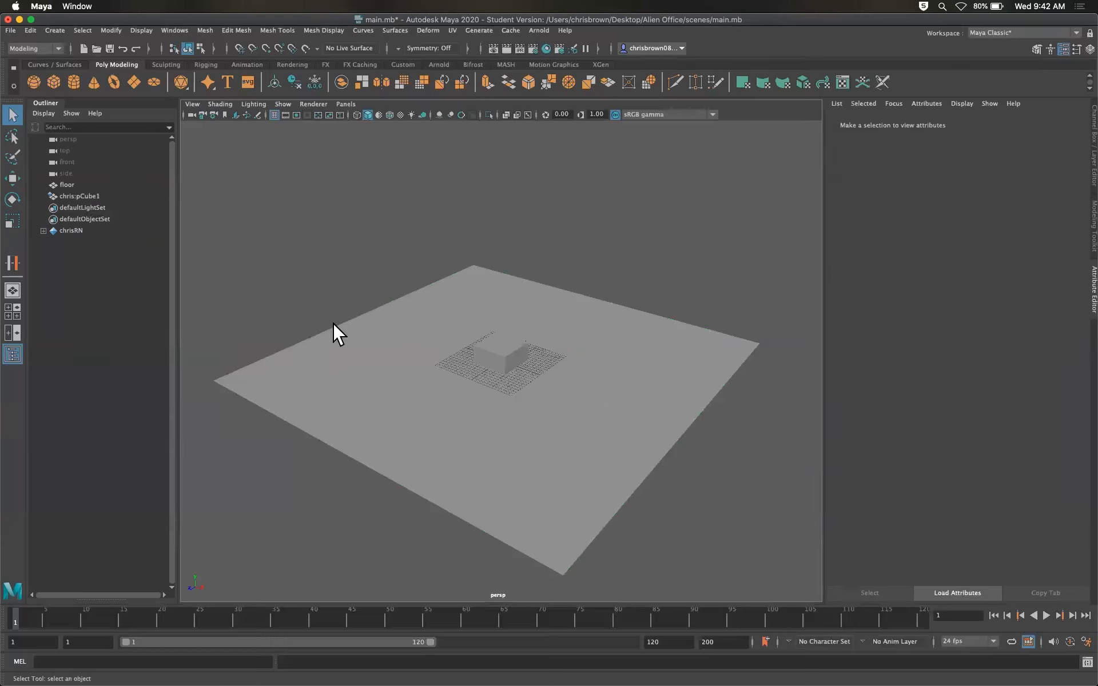
click(496, 361)
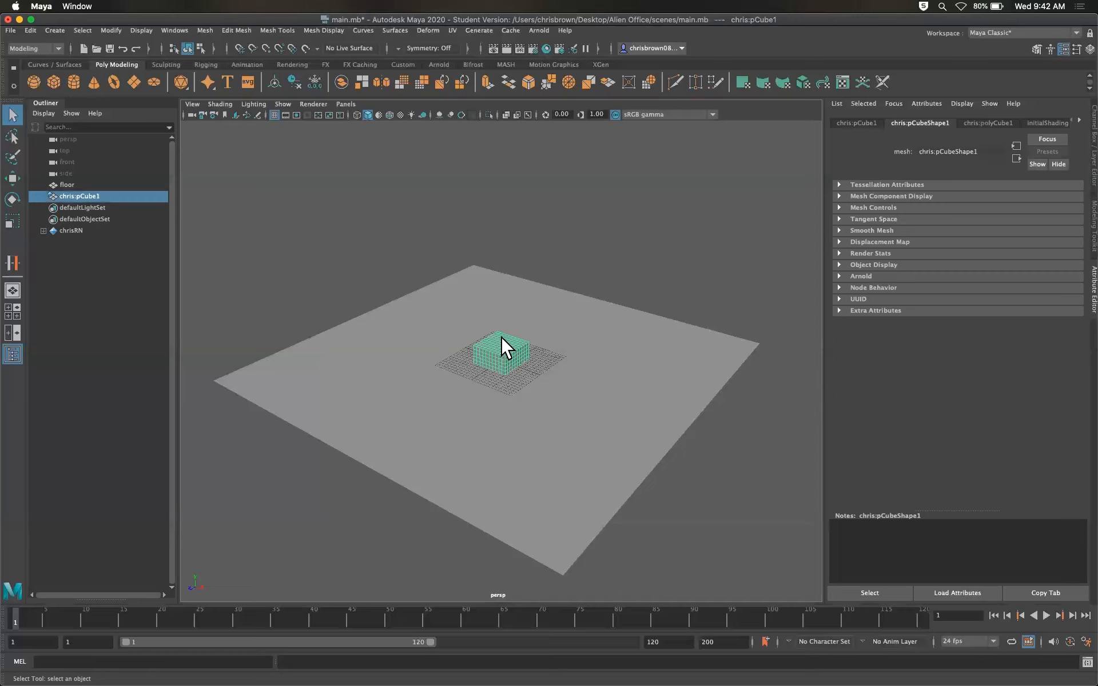
click(659, 265)
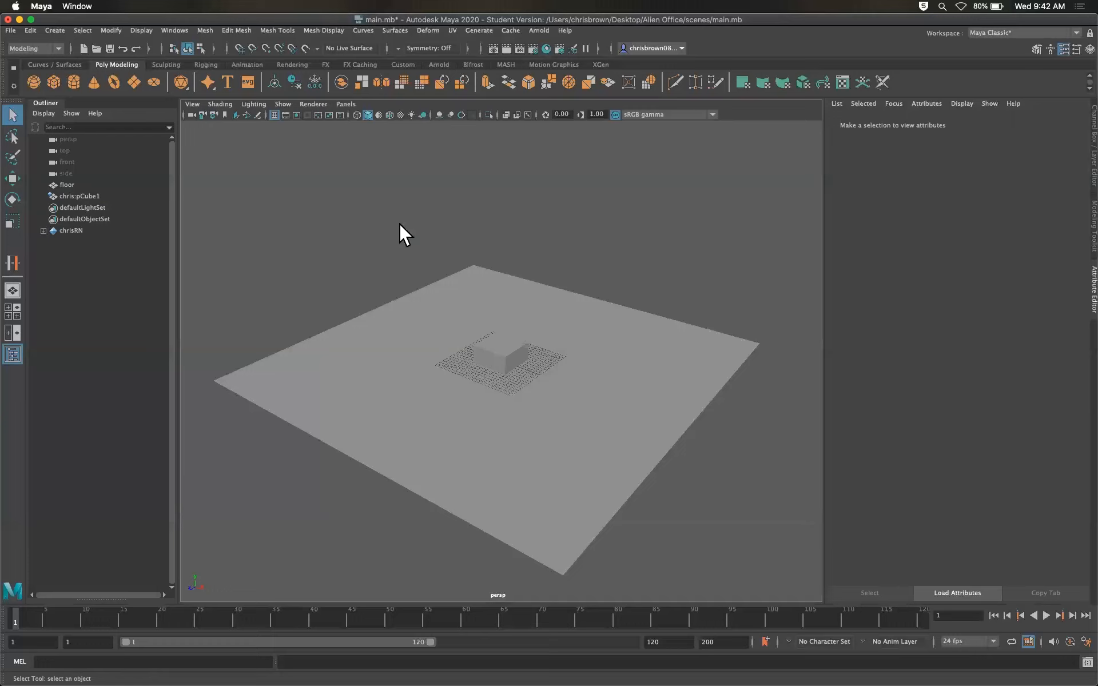
- Save the main scene with its cube reference, accepting the student version notice
click(13, 29)
click(40, 75)
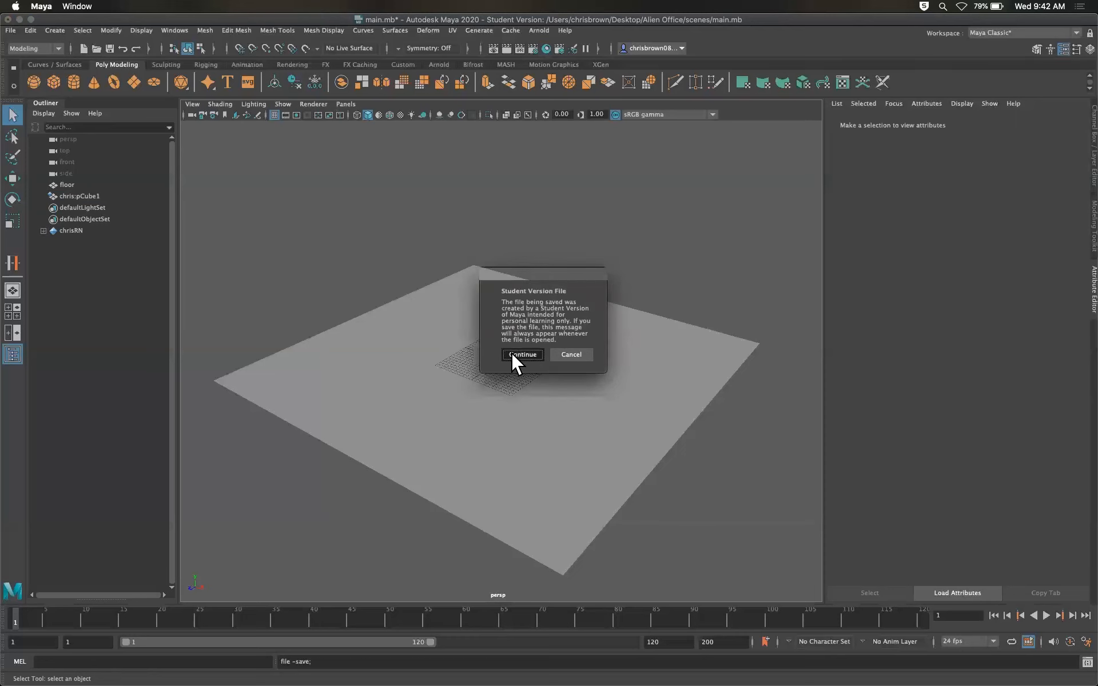
click(512, 355)
click(411, 176)
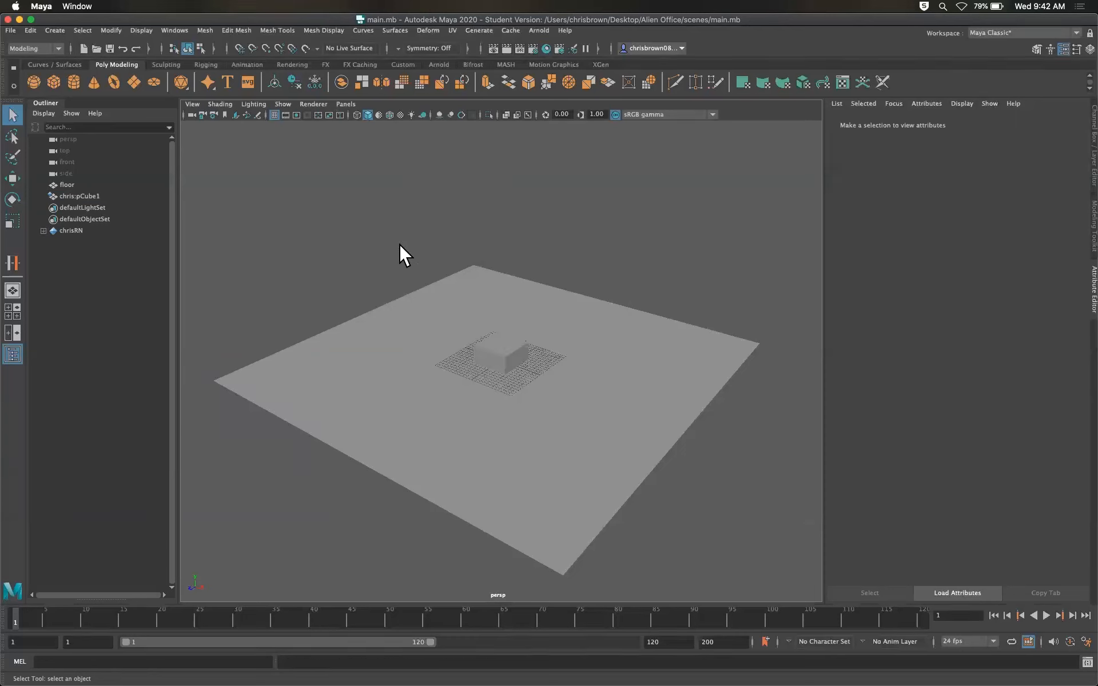
- Open the original cube scene from the project's scenes folder
click(11, 30)
click(34, 63)
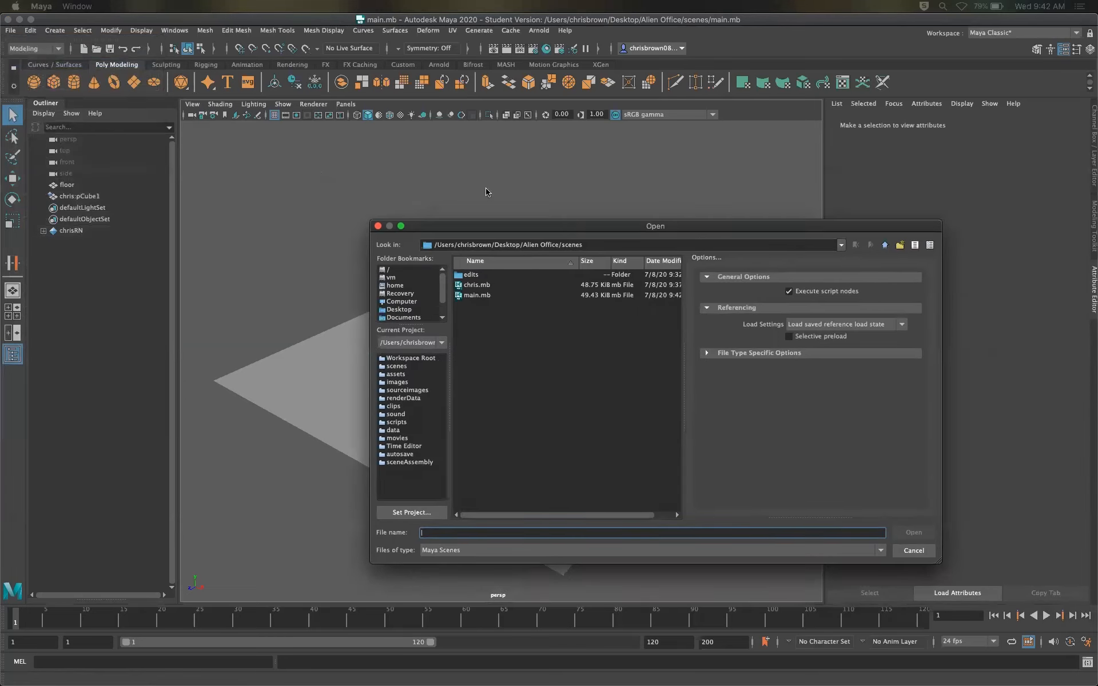
double_click(332, 225)
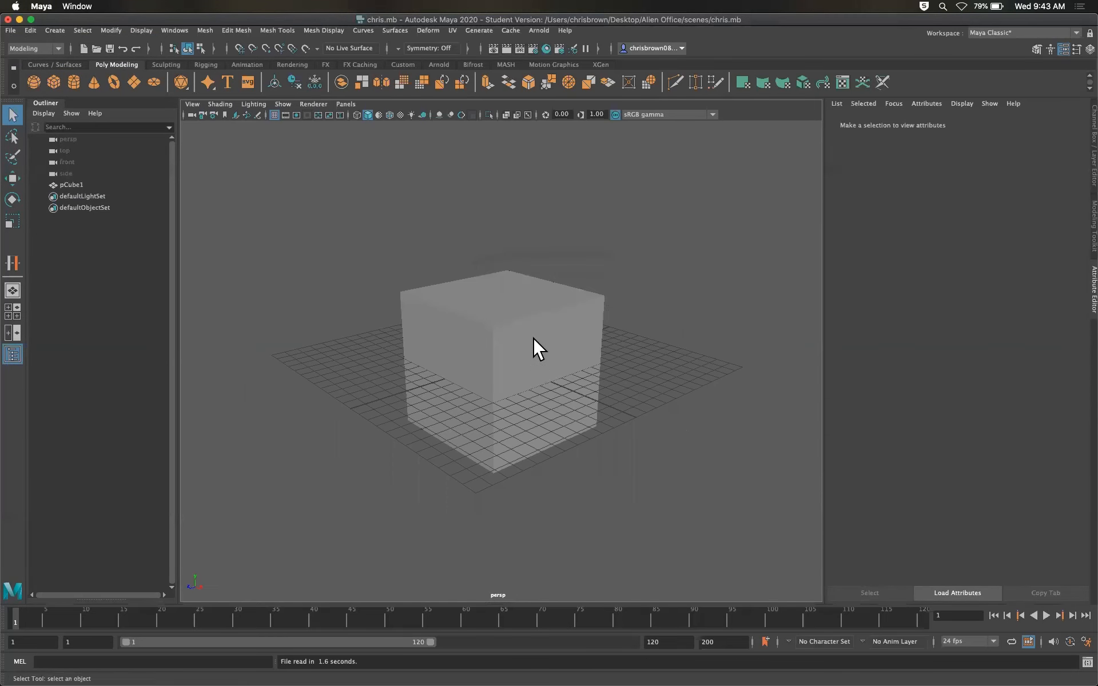
- Select the cube and display it as a smooth mesh preview inside its original cage
click(571, 333)
click(685, 269)
click(579, 358)
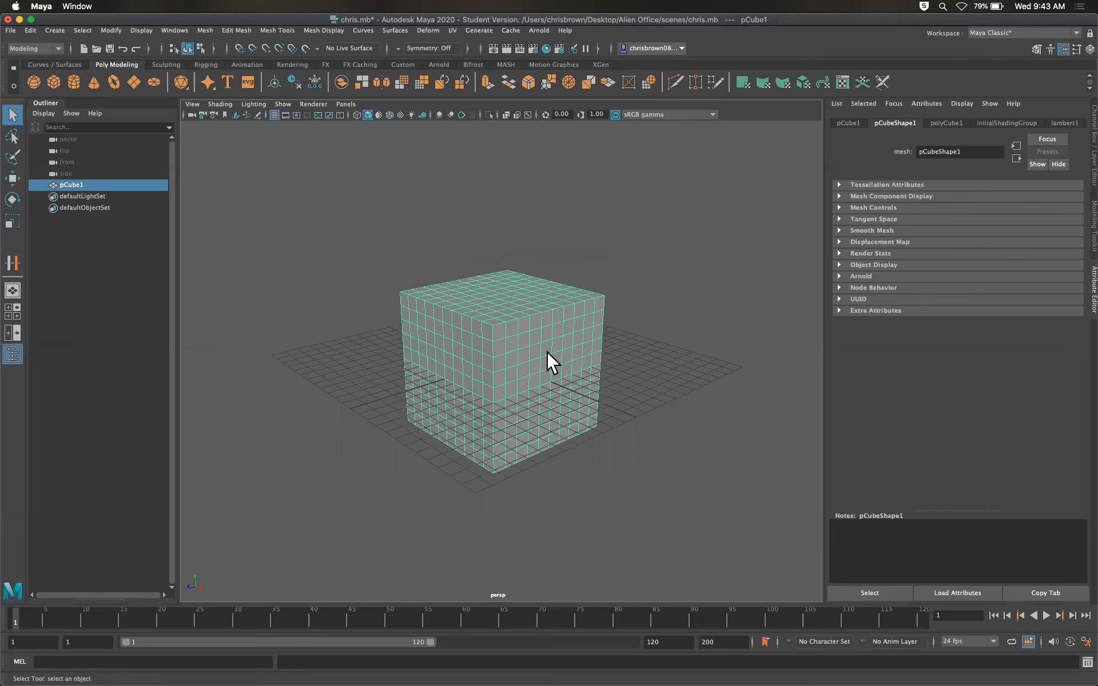
key(2)
mouse_move(547, 351)
alt+mouse_down()
mouse_move(513, 331)
mouse_move(461, 331)
mouse_move(534, 374)
mouse_move(524, 338)
mouse_move(557, 350)
mouse_move(539, 352)
alt+mouse_up()
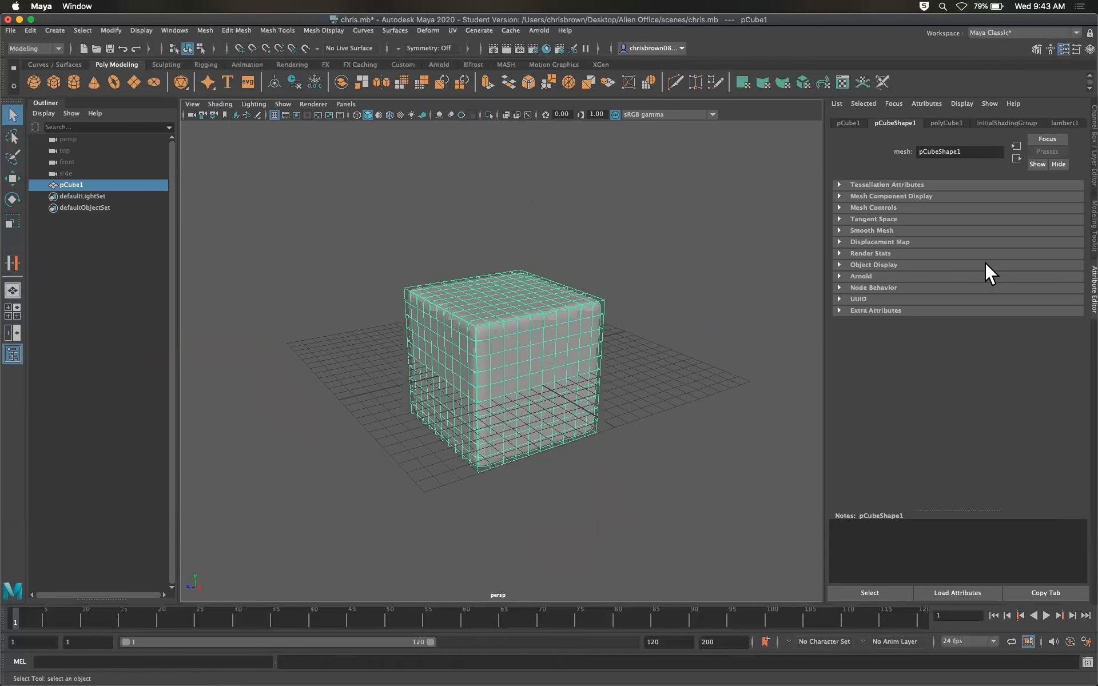
- Move a middle face of the cube's positive X side outward to about X 8.91, using Soft Select with Volume falloff 5.00
click(1093, 229)
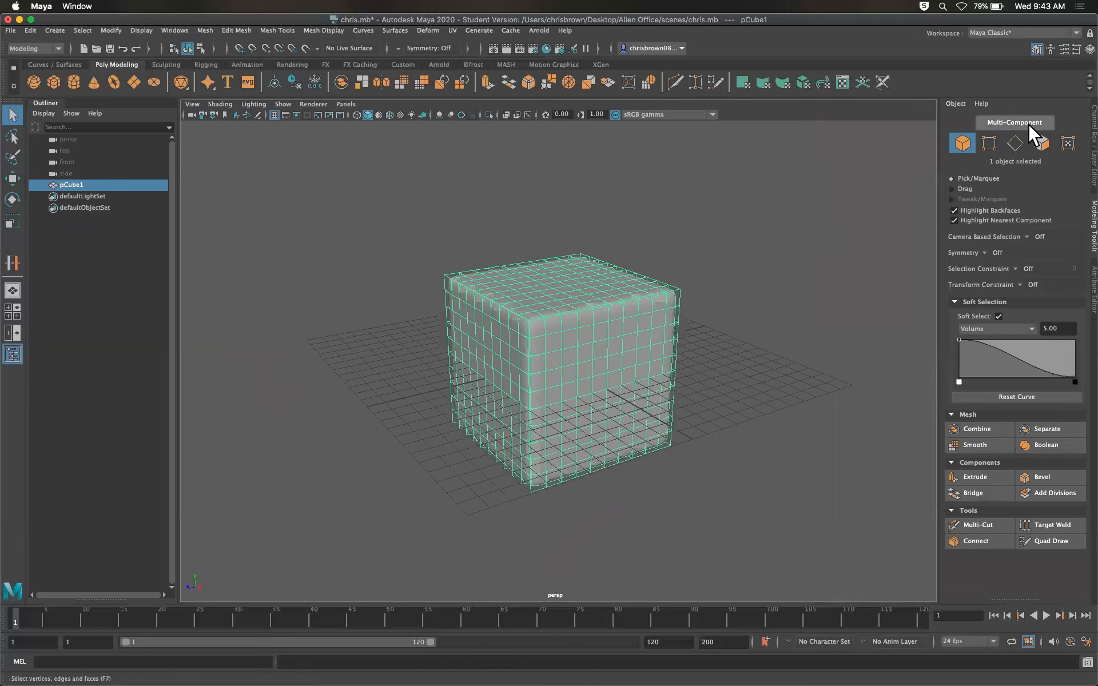
click(1038, 142)
click(999, 316)
click(999, 316)
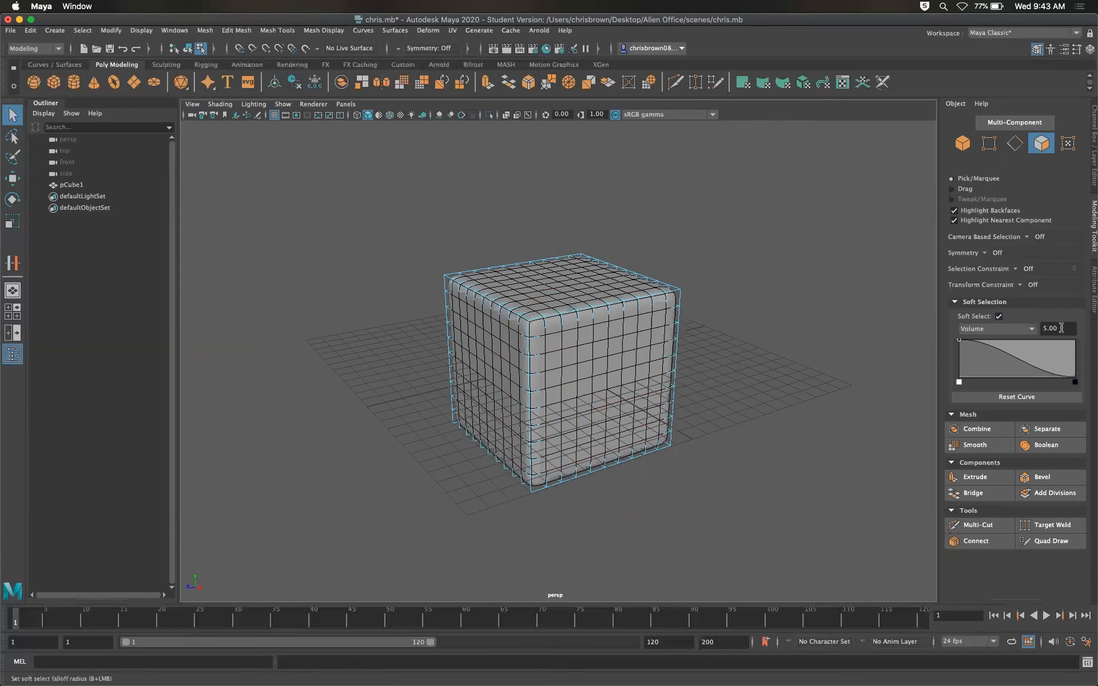
click(584, 335)
click(602, 377)
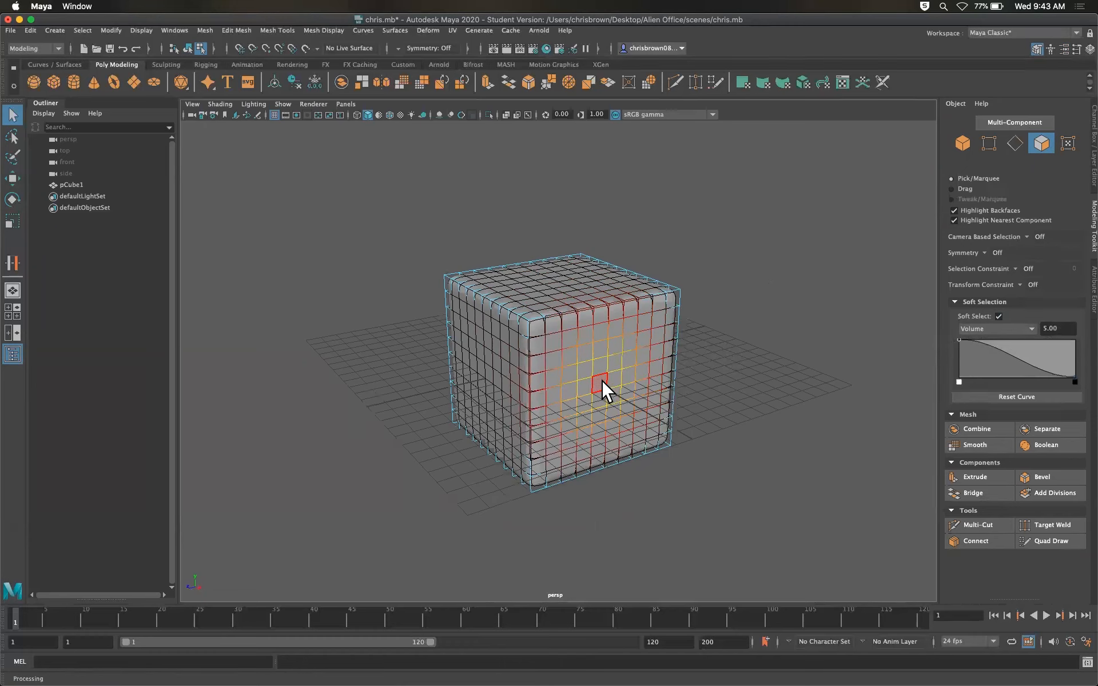
click(600, 380)
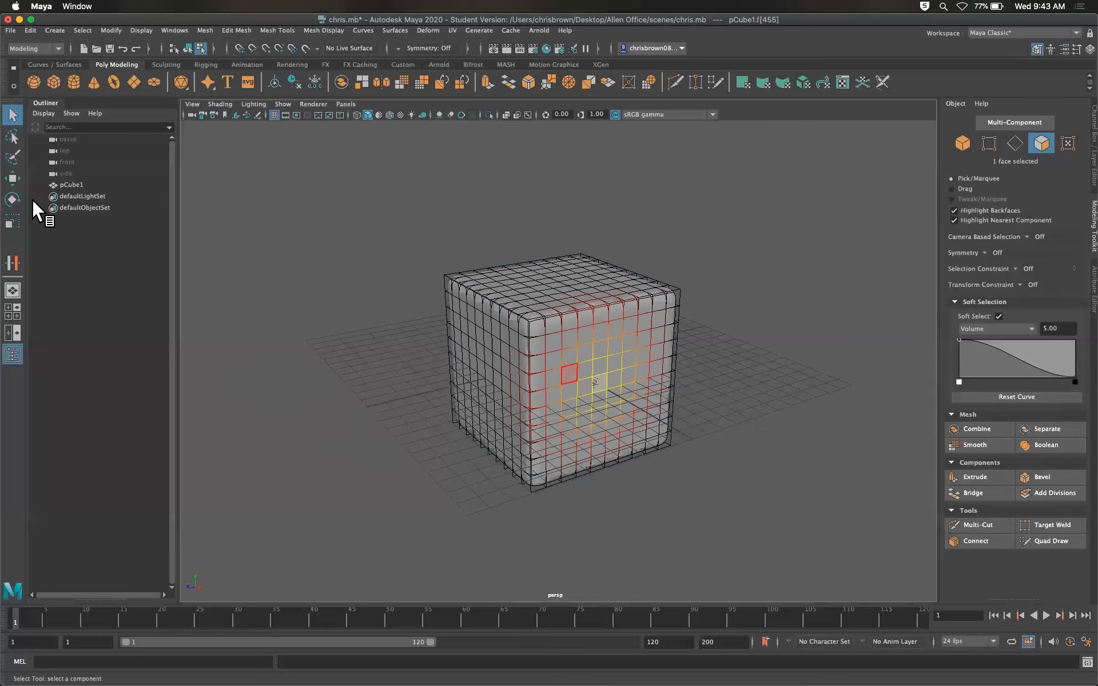
click(12, 179)
drag(623, 392, 673, 421)
- Raise a middle face of the cube's top to about Y 9.57 and pull one on its negative X side outward with soft selection
click(555, 279)
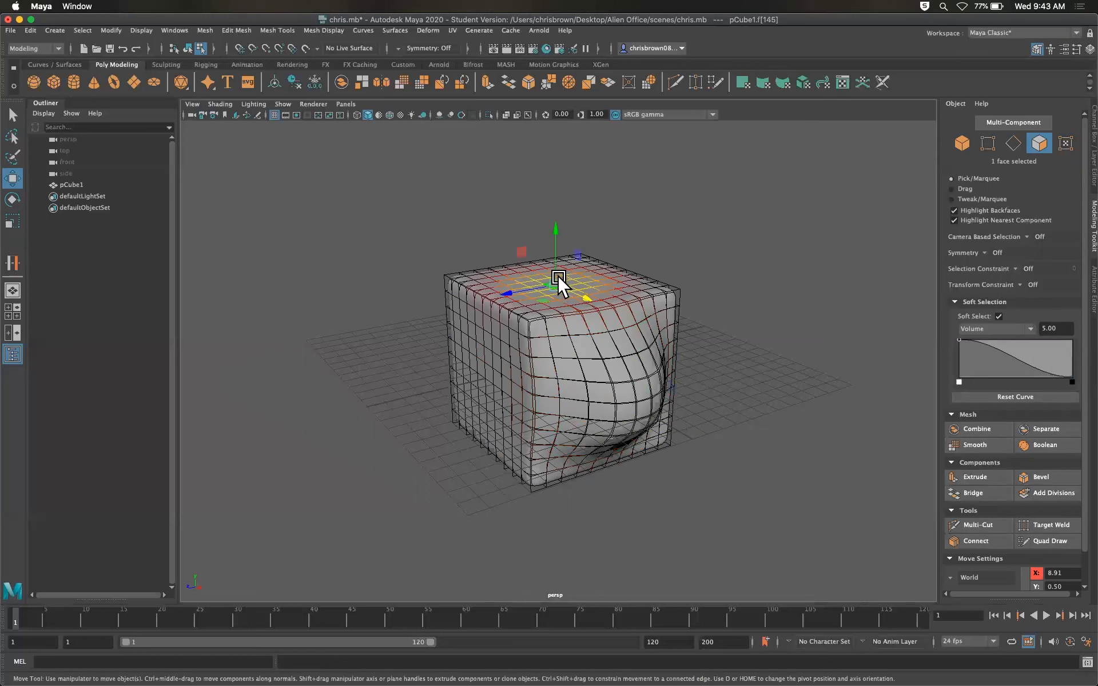
drag(554, 255, 550, 170)
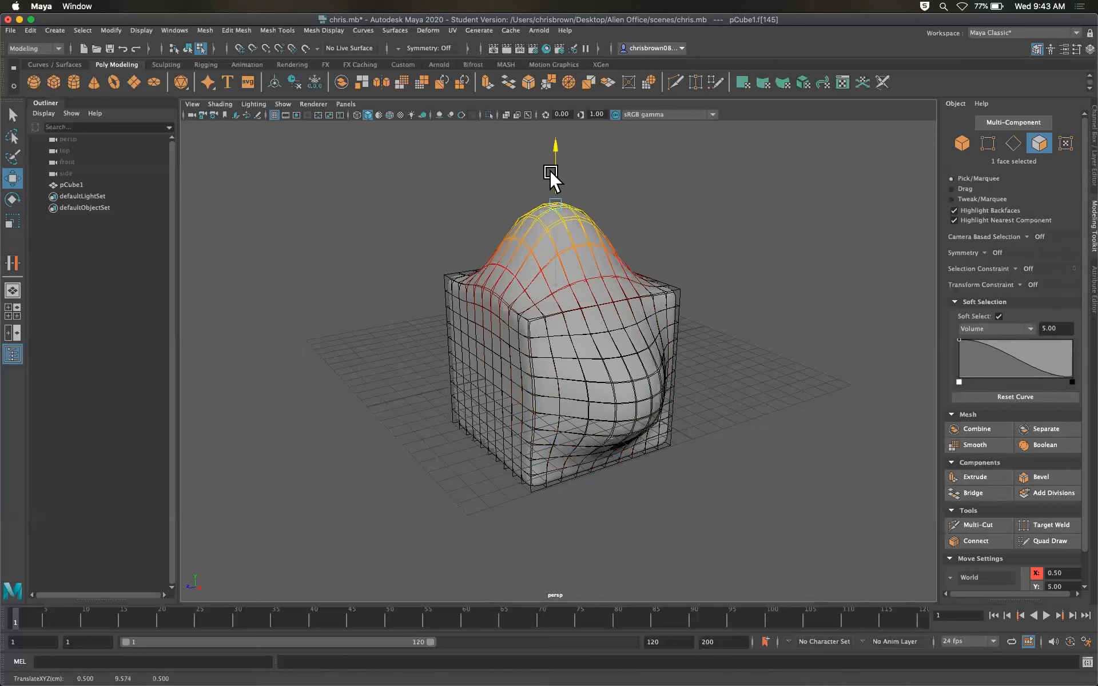
alt+drag(576, 345, 544, 352)
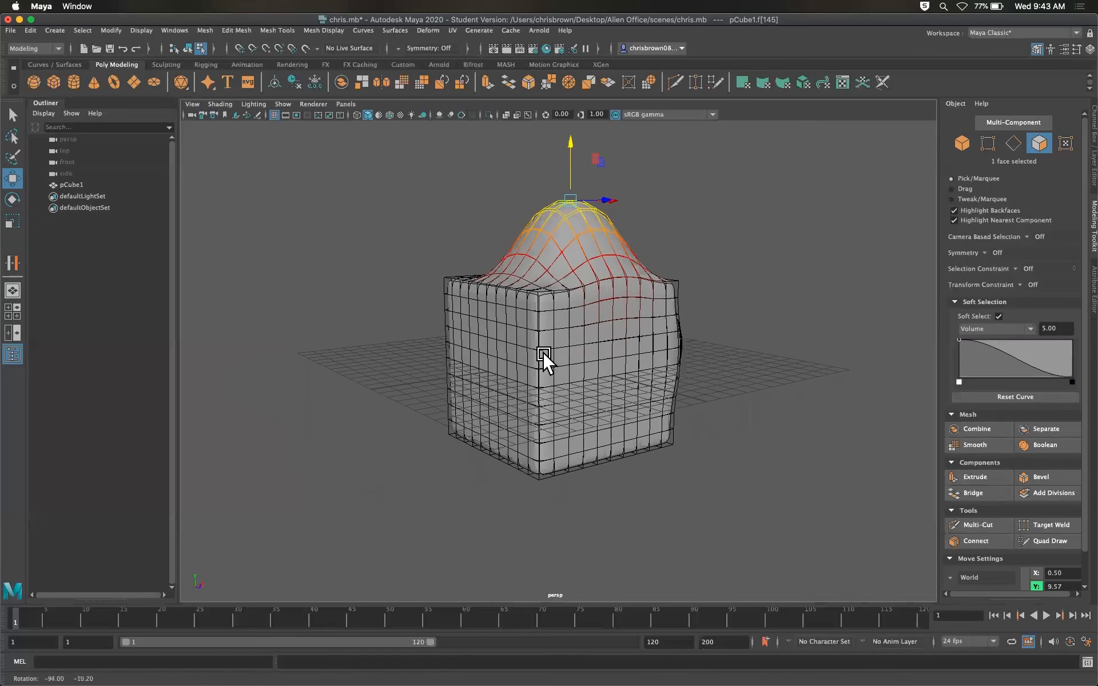
click(485, 365)
middle_drag(485, 365, 461, 370)
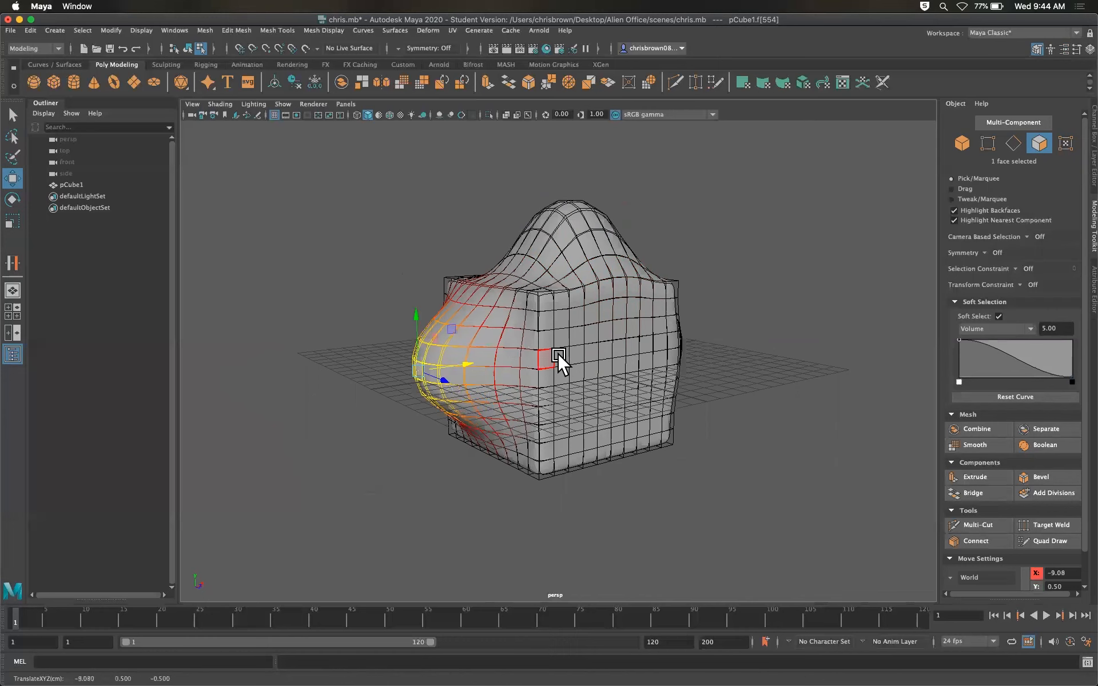
key(q)
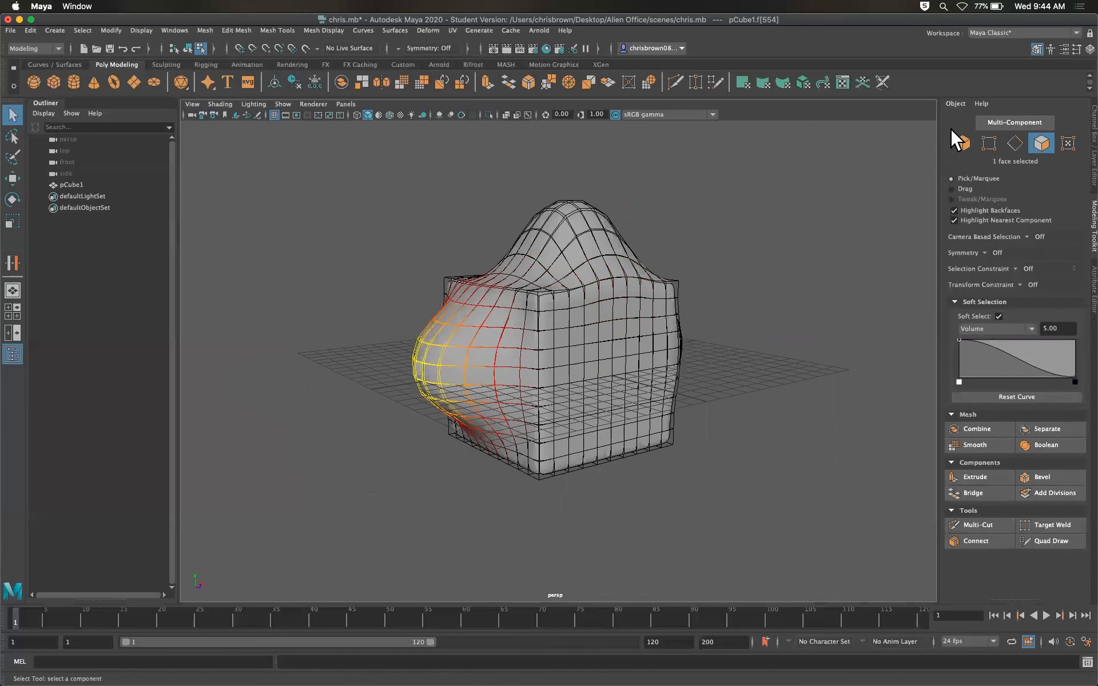
- Return to object selection, display the deformed cube as a full smooth preview, and inspect its shape from several sides
click(961, 139)
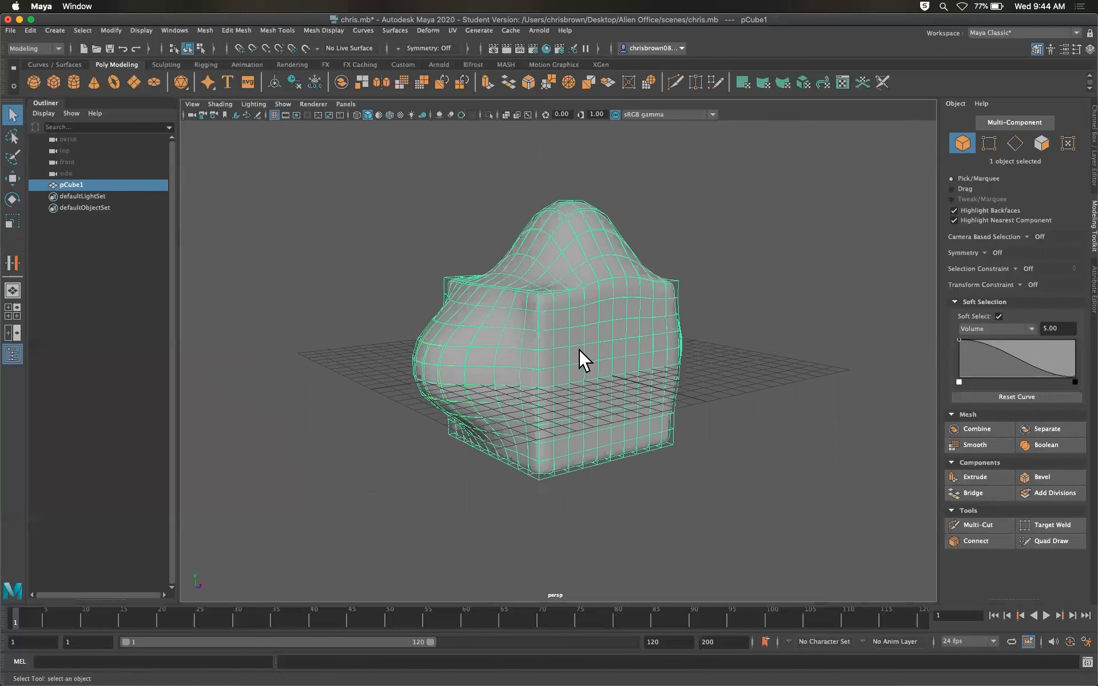
key(3)
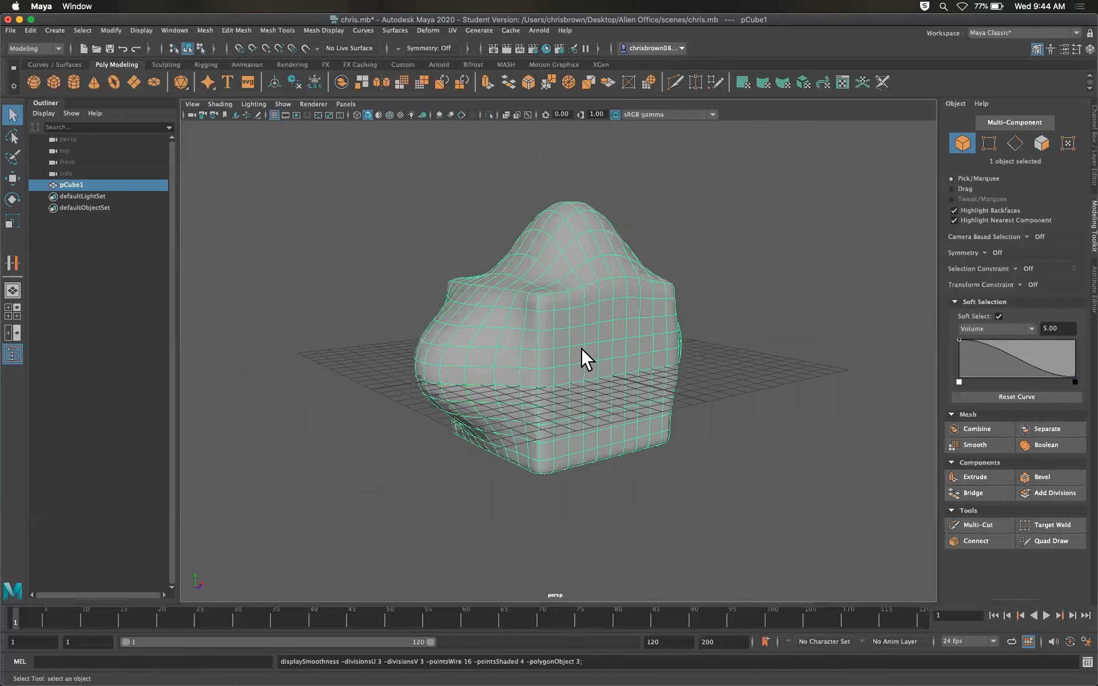
click(719, 330)
alt+drag(747, 345, 766, 360)
alt+drag(662, 360, 589, 369)
alt+drag(585, 412, 580, 368)
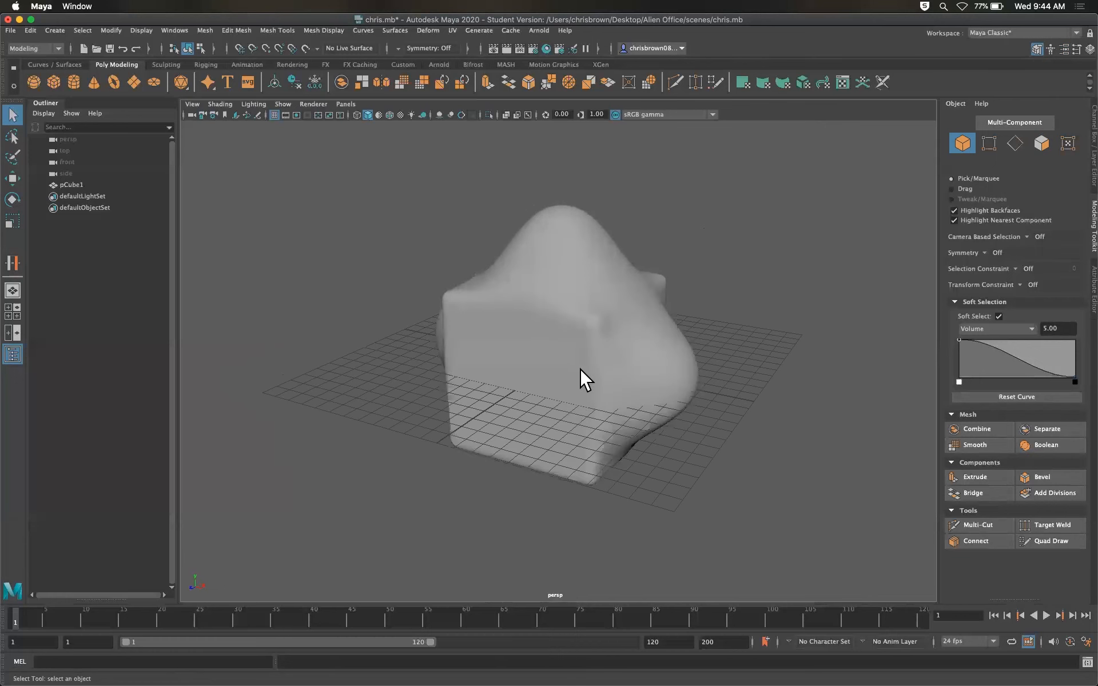
- Try raising the deformed cube about 4.78 units along Y, and undo the move
click(13, 178)
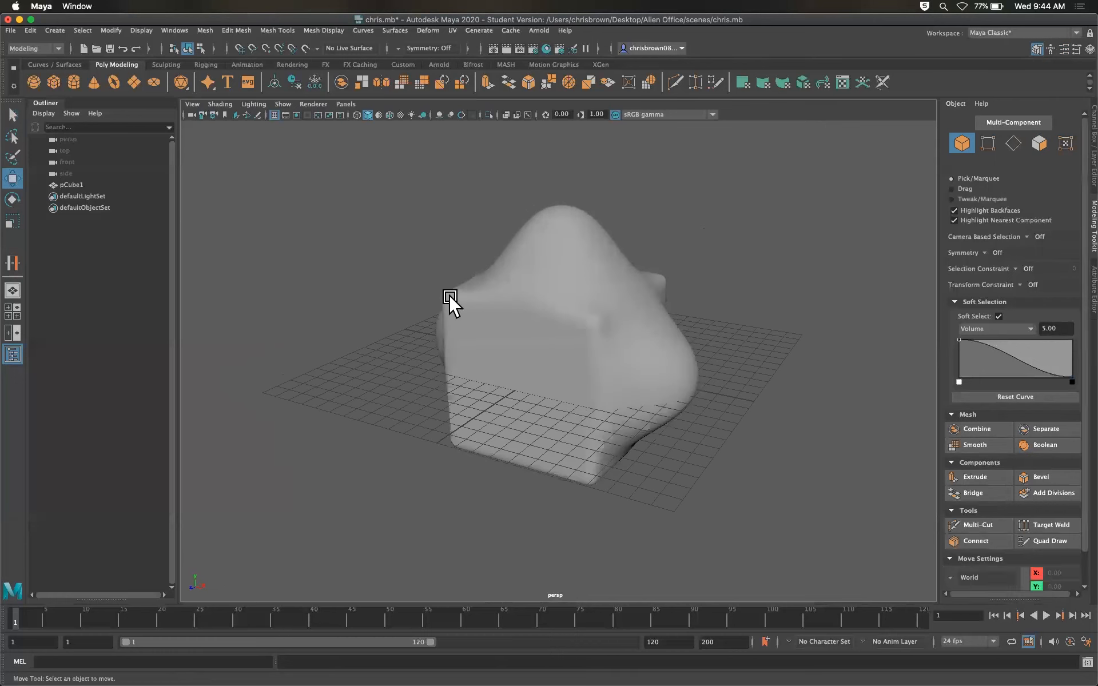
click(571, 371)
drag(554, 342, 558, 262)
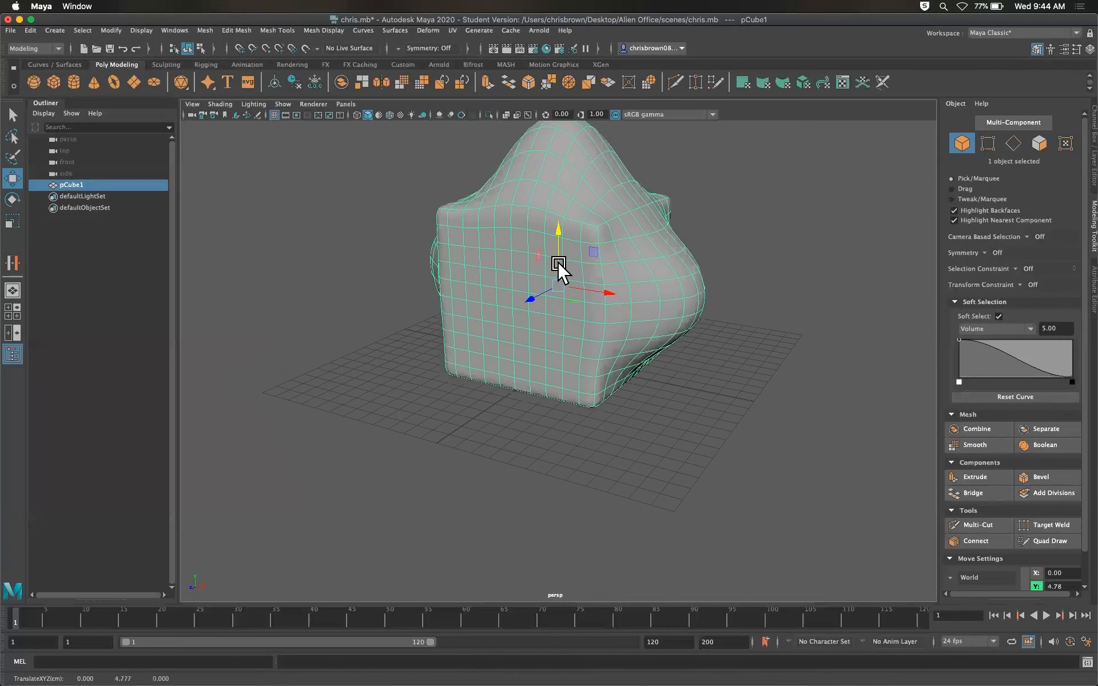
key(z)
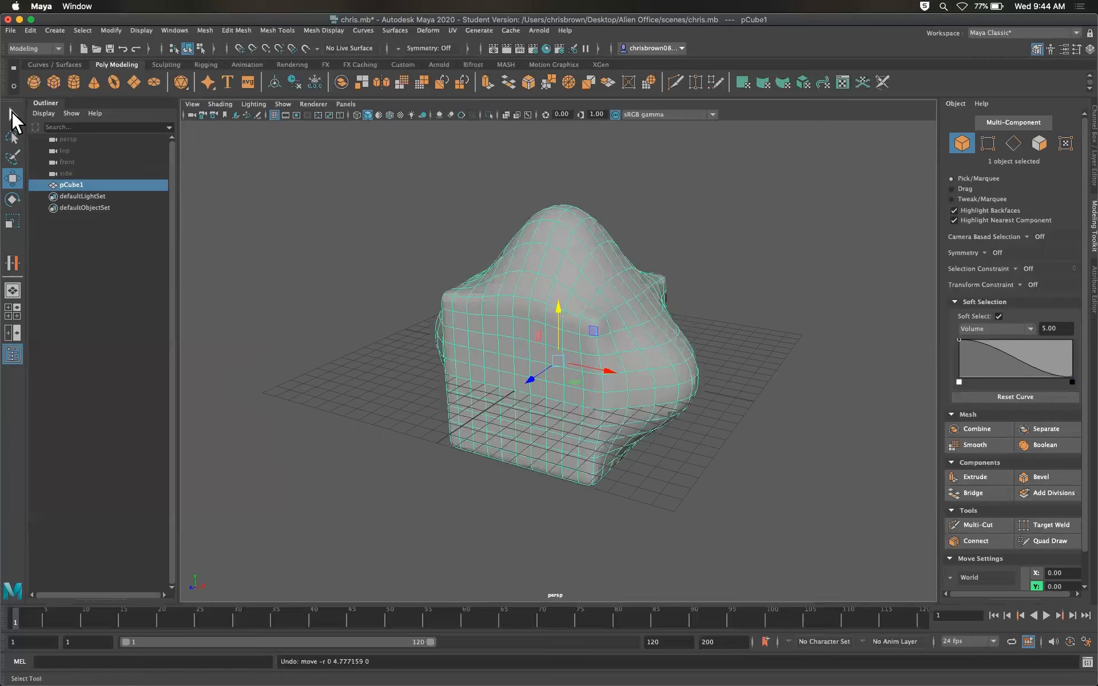
click(13, 114)
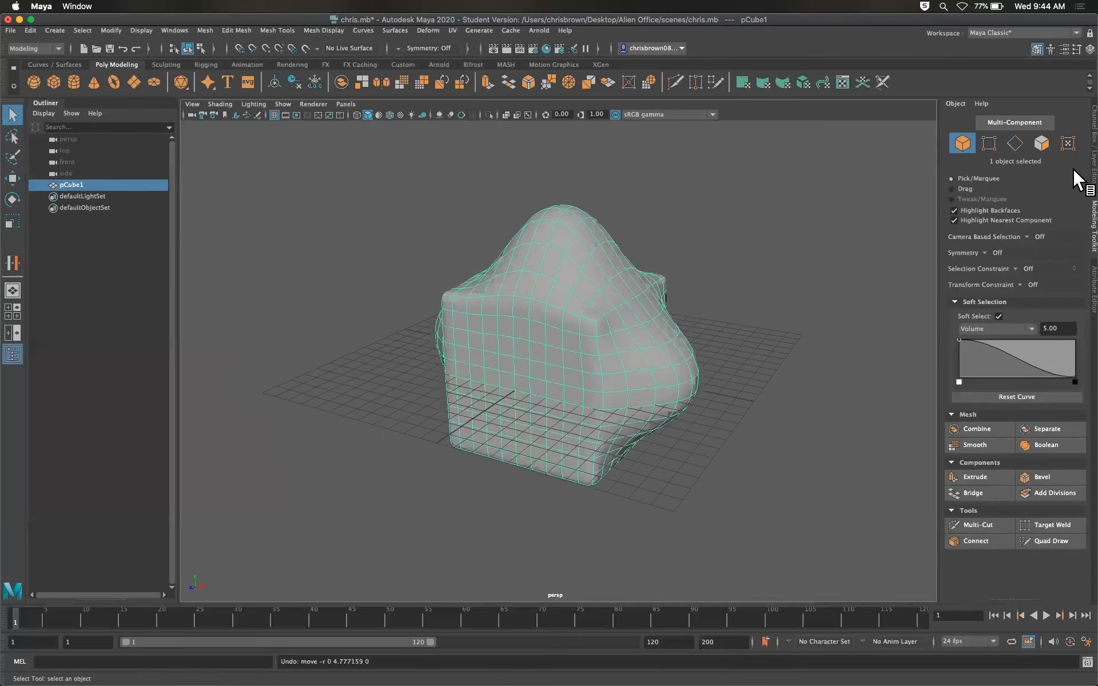
- Examine the cube's transform attributes in the Attribute Editor and return to its Channel Box values
key(ctrl+a)
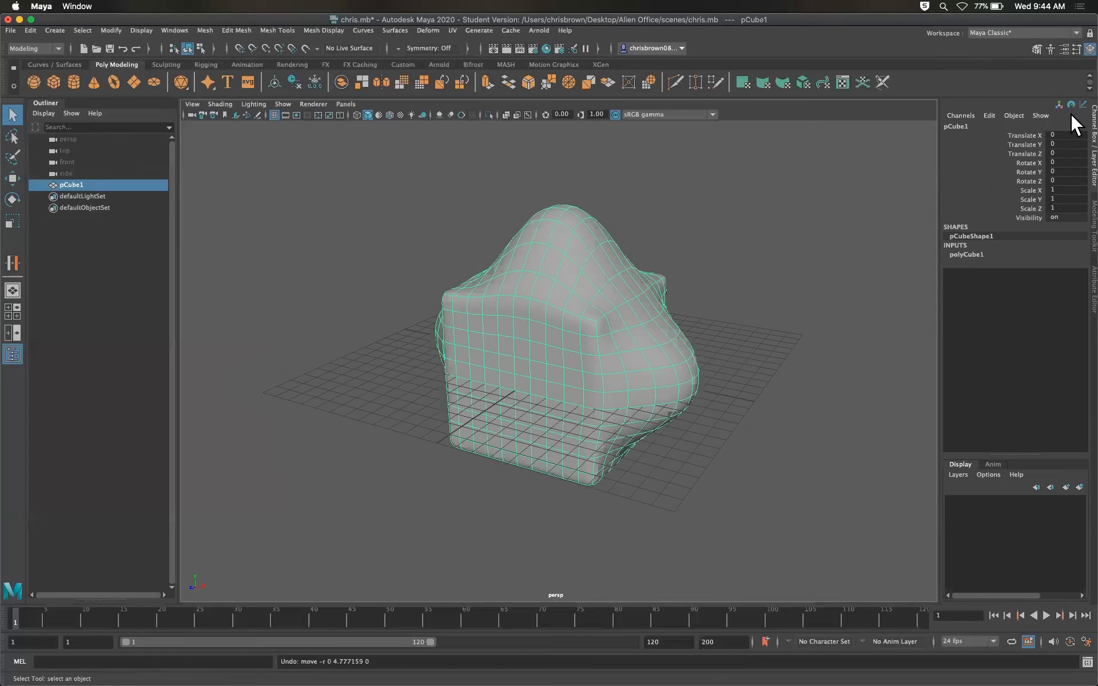
click(1092, 305)
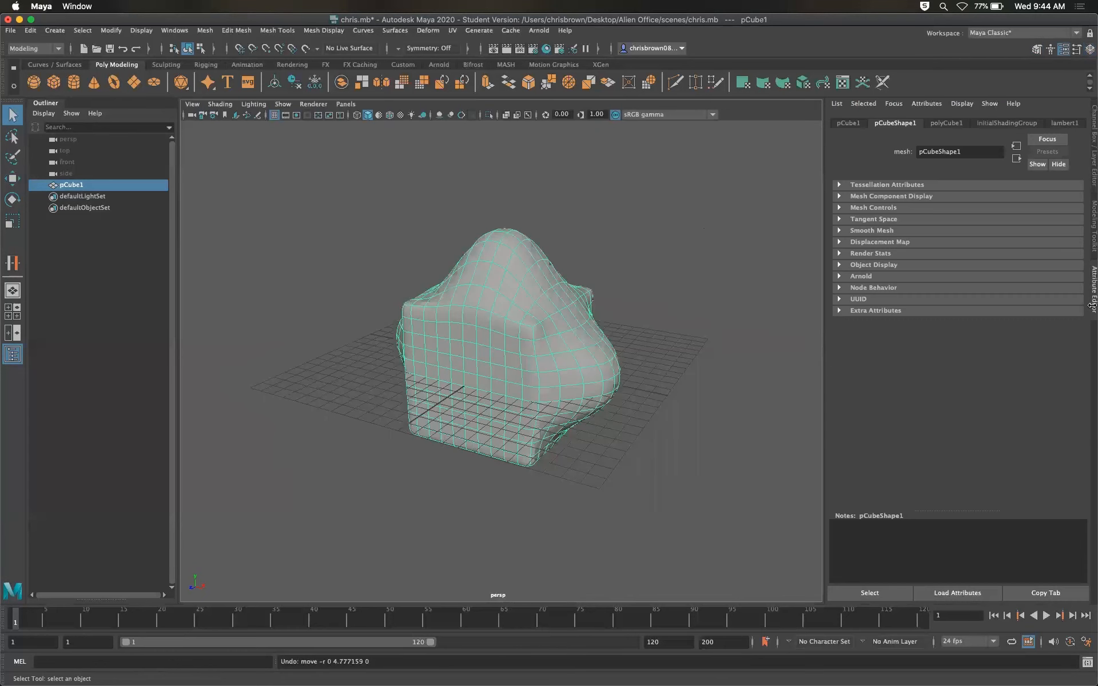
click(857, 122)
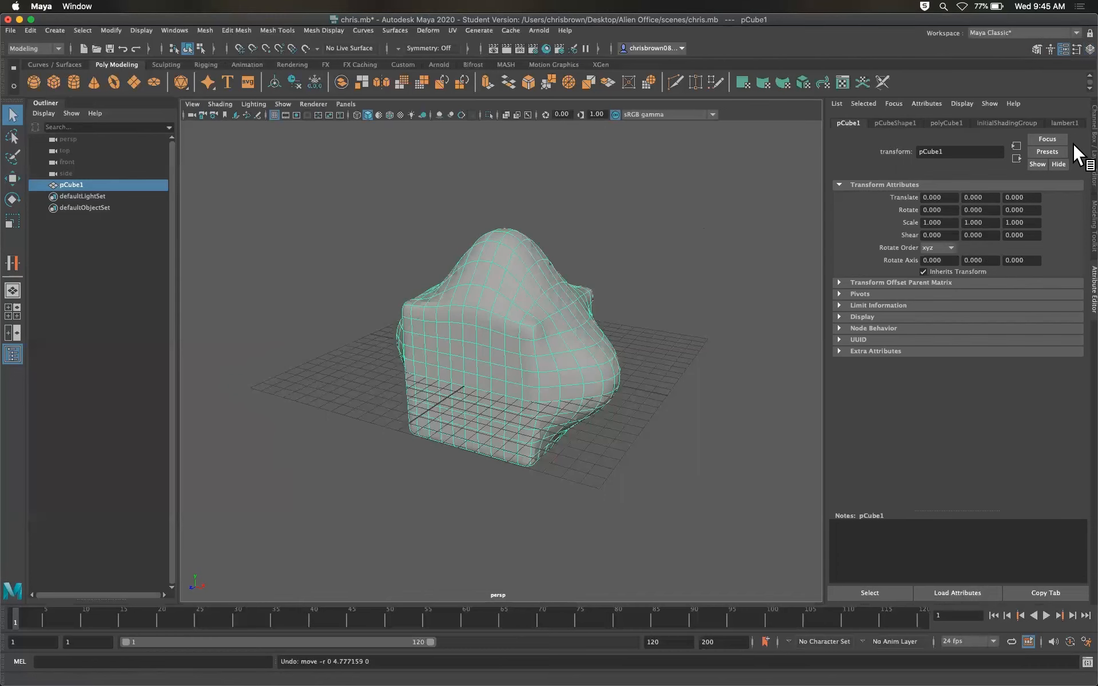
click(1093, 150)
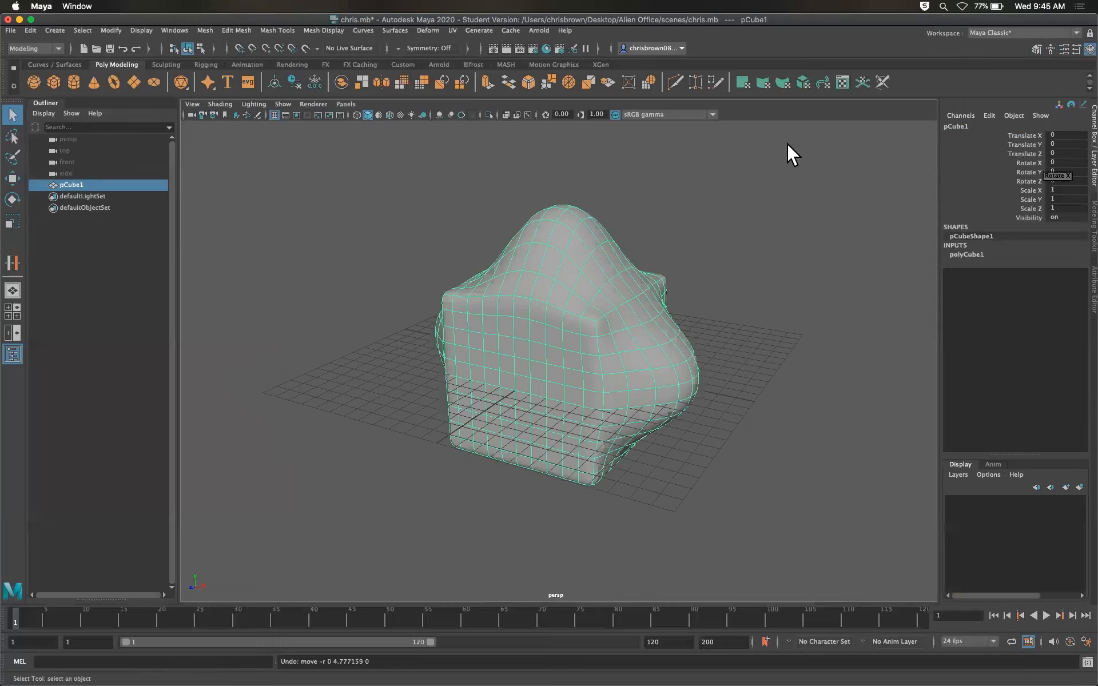
- Try moving the cube freely away from the origin, and undo the change
click(12, 177)
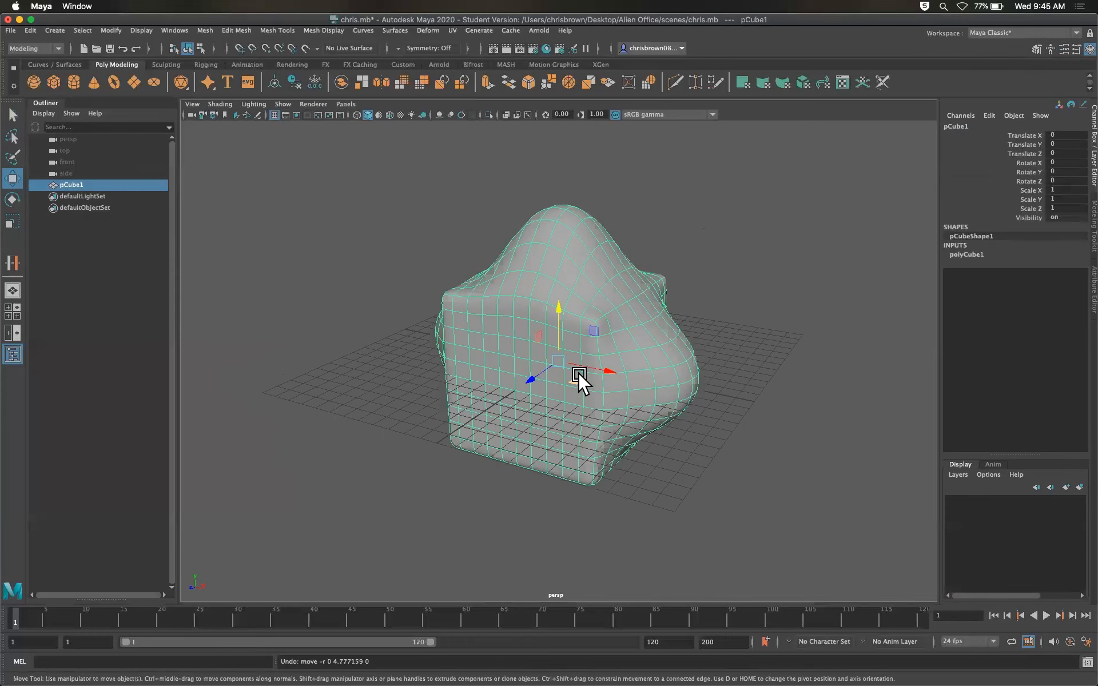
drag(585, 363, 531, 295)
key(ctrl+z)
key(ctrl+z)
key(ctrl+z)
key(ctrl+z)
- Set the cube's Translate Y to 5 and deselect it
double_click(1066, 143)
text(5)
key(Return)
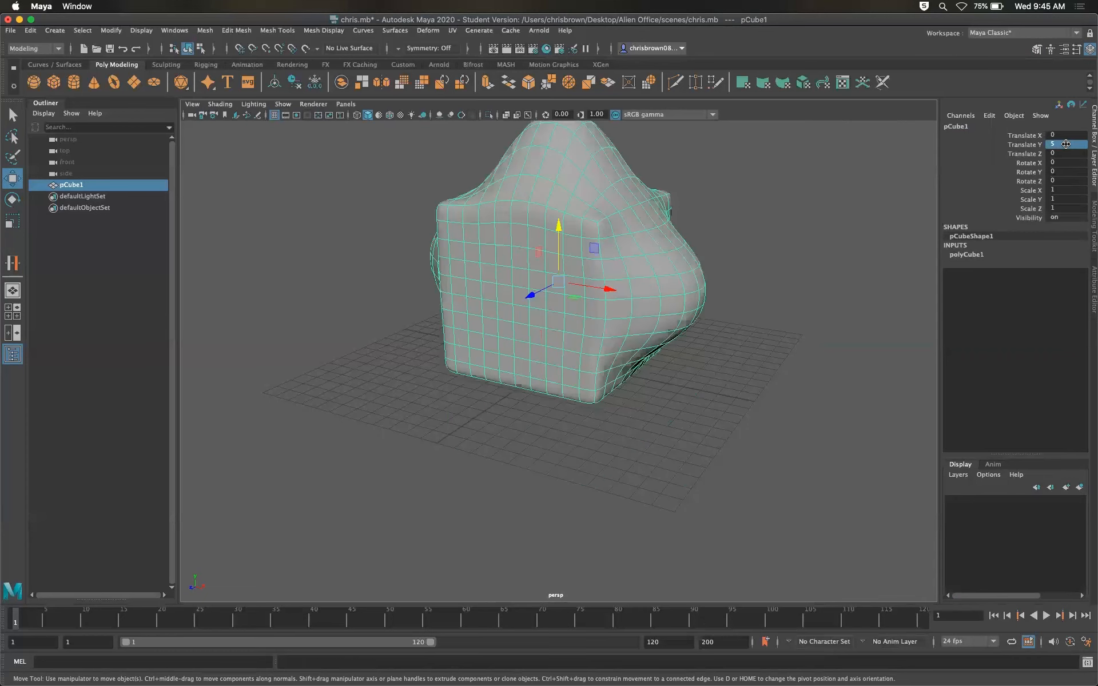
mouse_move(619, 334)
alt+mouse_down()
mouse_move(608, 277)
mouse_move(627, 355)
mouse_move(613, 327)
mouse_move(640, 331)
mouse_move(623, 335)
alt+mouse_up()
scroll(622, 335, down, 3)
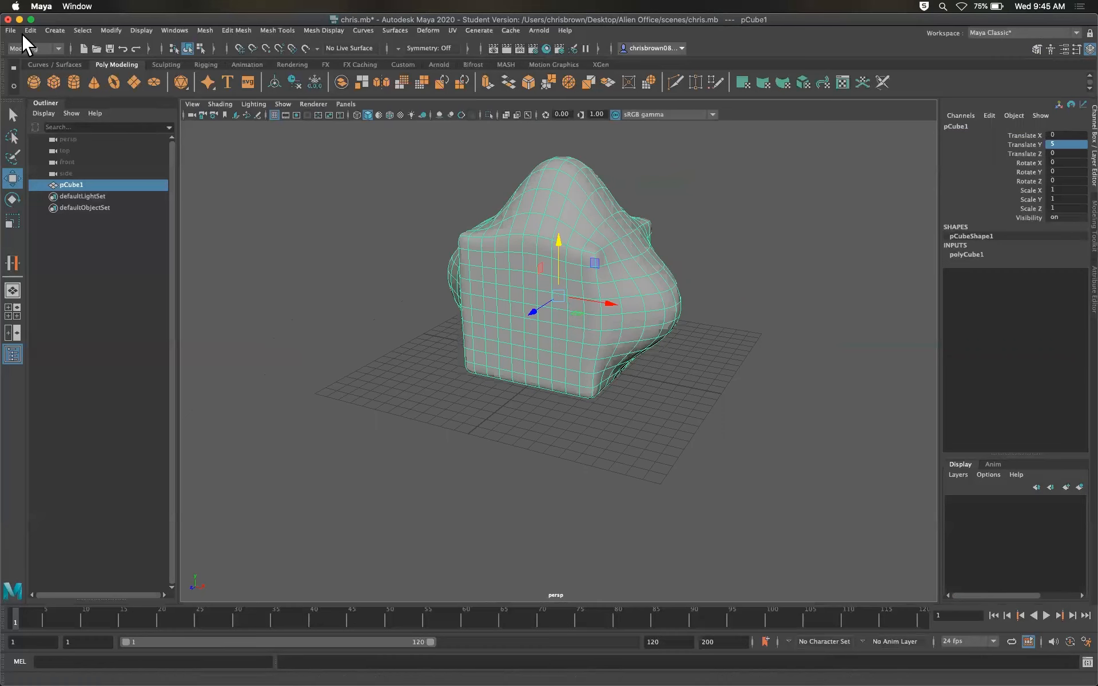
click(368, 260)
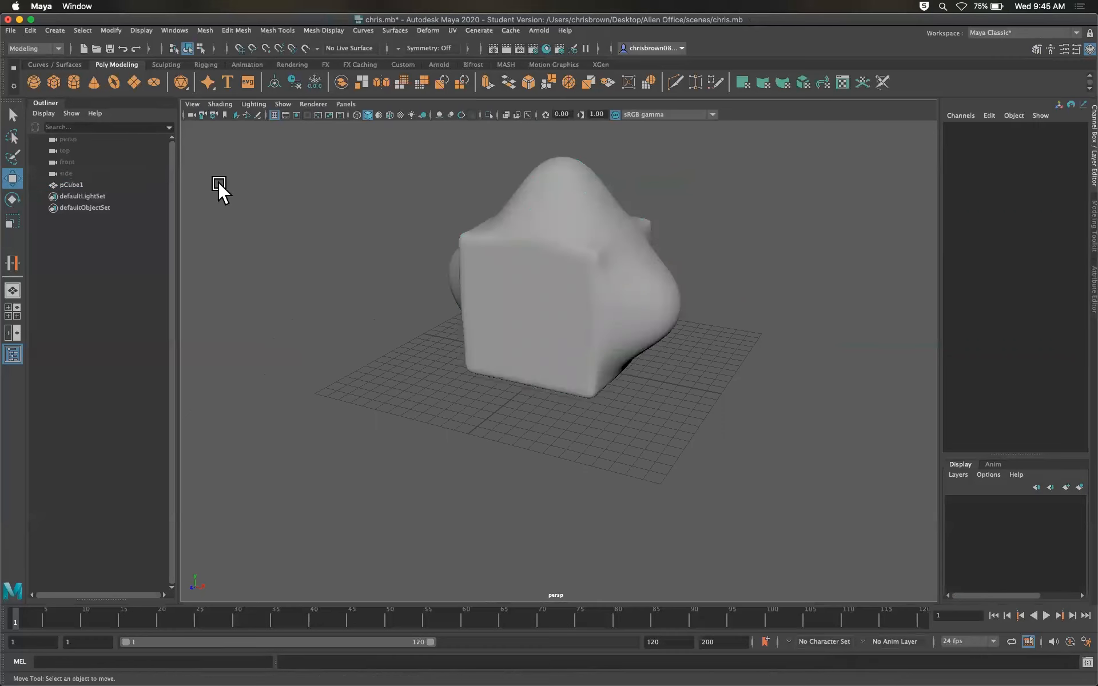
- Save the cube's scene file, accepting the Student Version notice
click(12, 29)
click(61, 76)
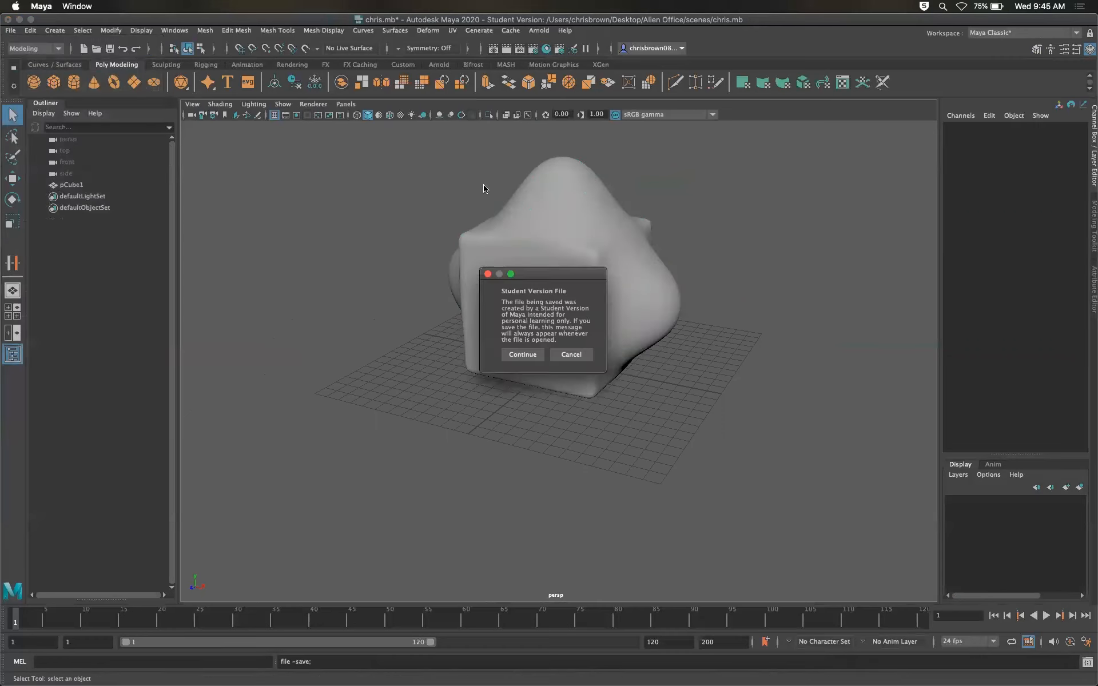
click(523, 355)
key(w)
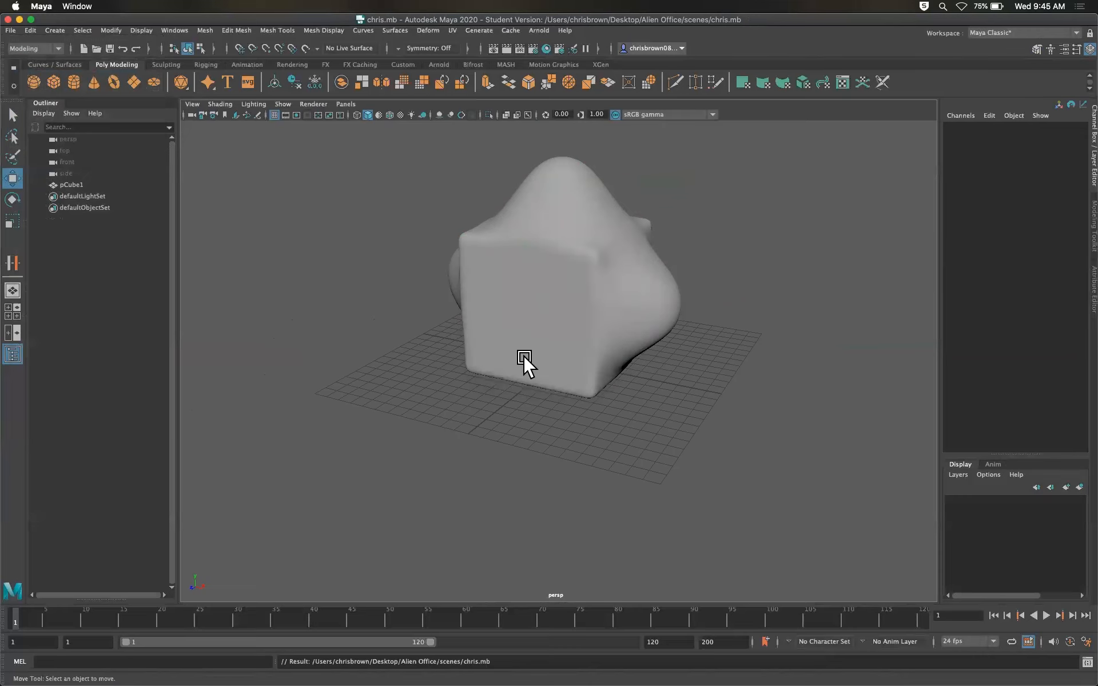
- Open the scene main.mb from the project's scenes folder, accepting the Student Version notices for it and its reference
click(11, 30)
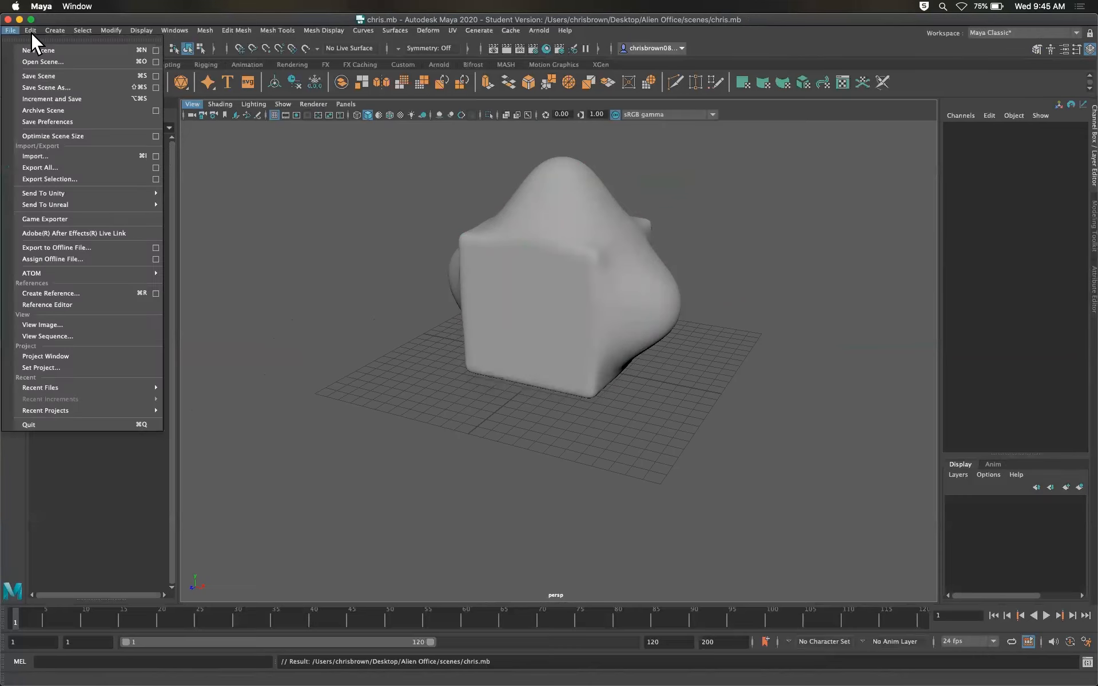
click(26, 62)
click(372, 265)
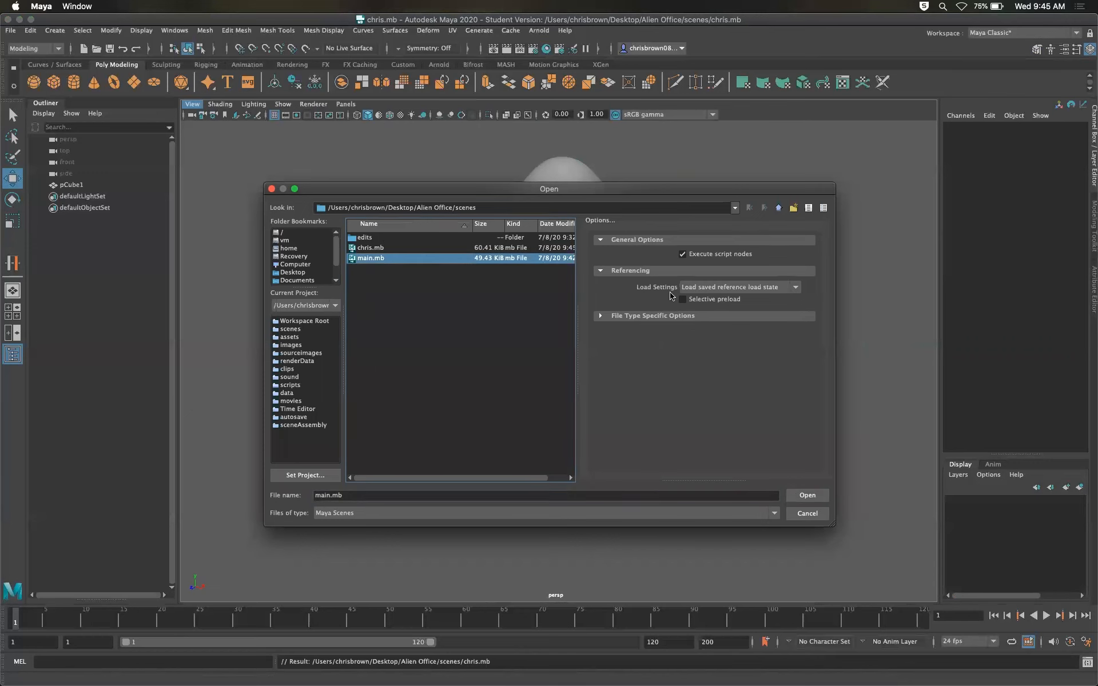
click(807, 493)
click(522, 361)
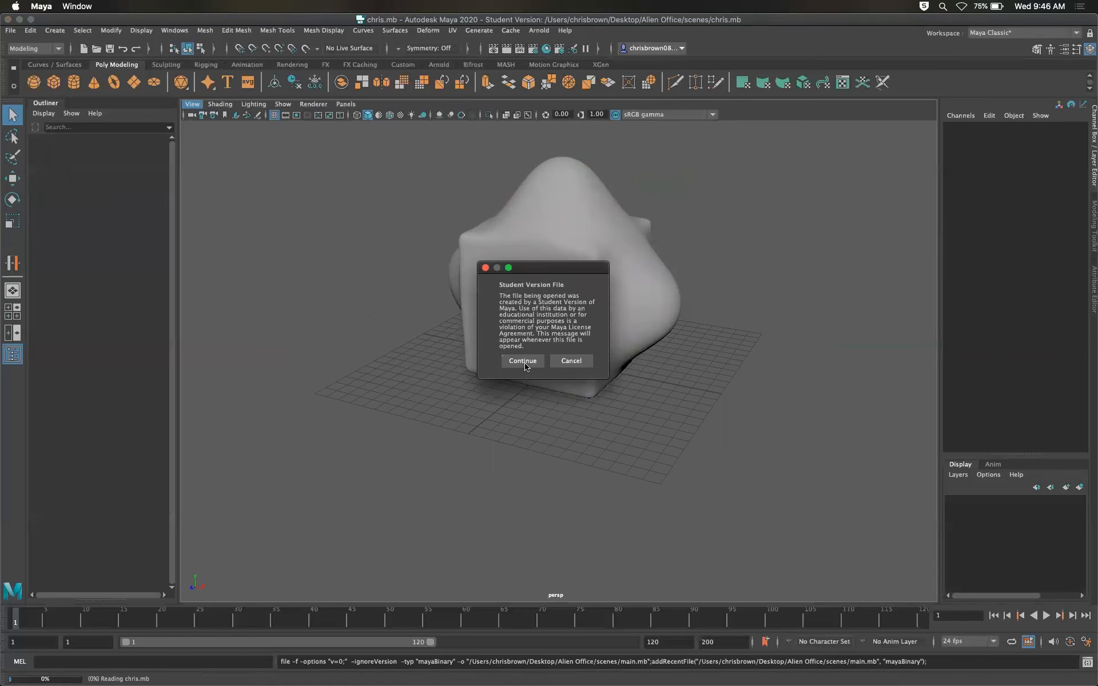
click(523, 361)
- Inspect the referenced cube on the floor up close and from above
mouse_move(639, 362)
alt+mouse_down()
mouse_move(640, 328)
mouse_move(696, 316)
mouse_move(681, 350)
mouse_move(641, 364)
alt+mouse_up()
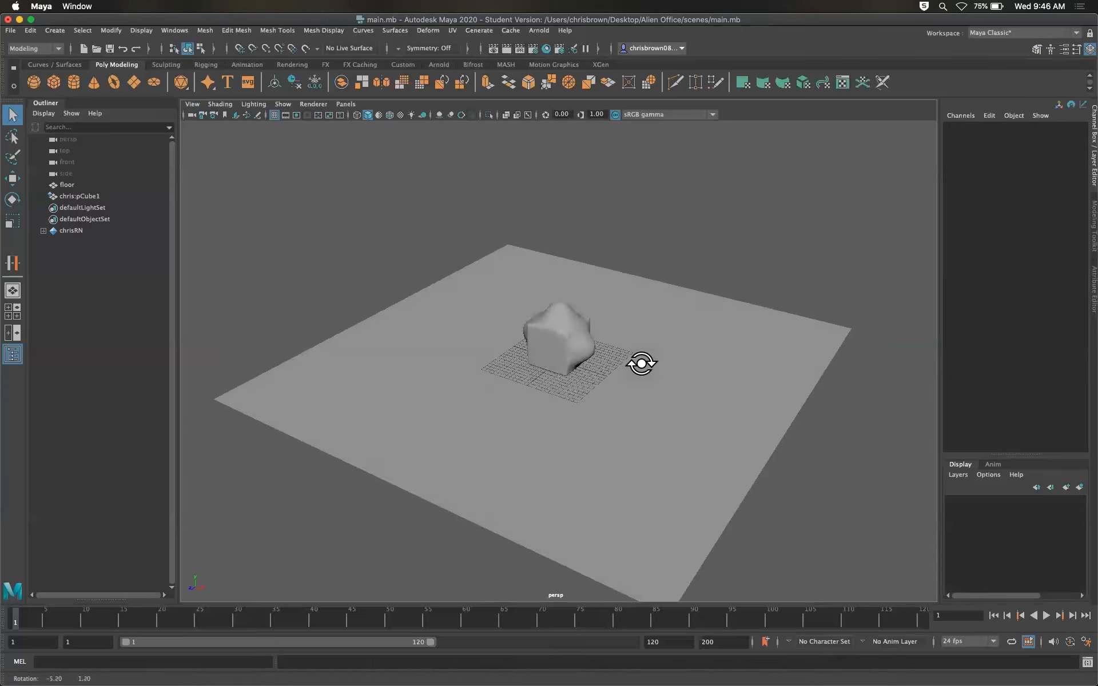
scroll(636, 359, up, 10)
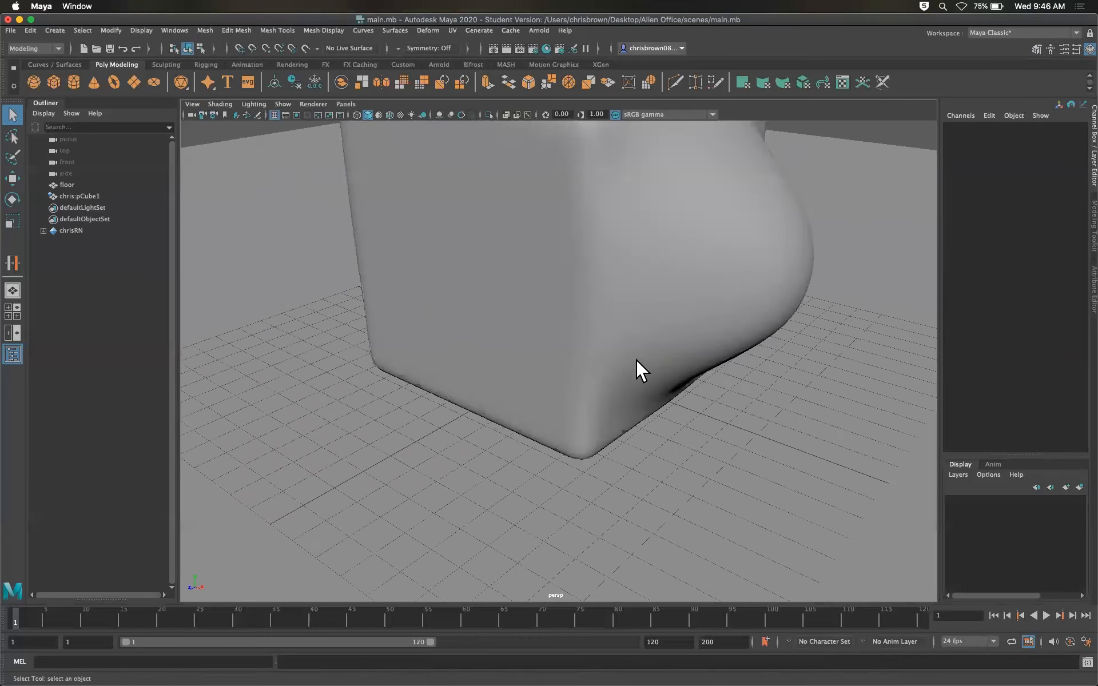
scroll(636, 359, down, 10)
scroll(636, 359, up, 3)
scroll(636, 359, down, 2)
alt+drag(753, 366, 759, 421)
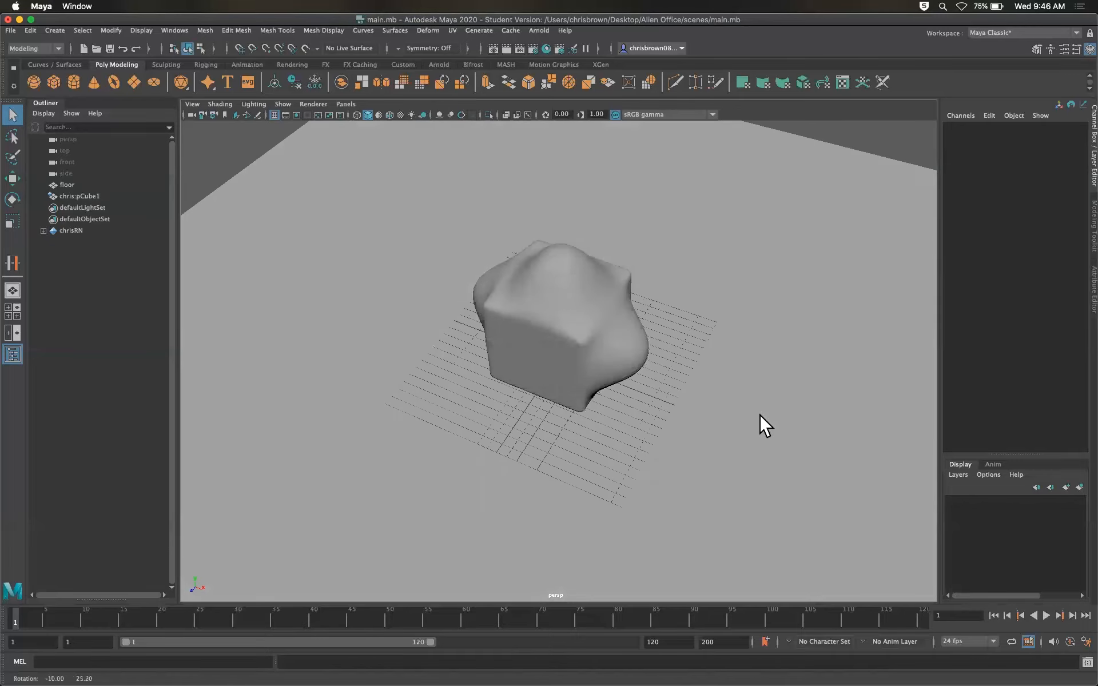
mouse_move(614, 314)
alt+mouse_down()
mouse_move(677, 299)
mouse_move(669, 318)
mouse_move(630, 326)
mouse_move(660, 326)
mouse_move(599, 329)
alt+mouse_up()
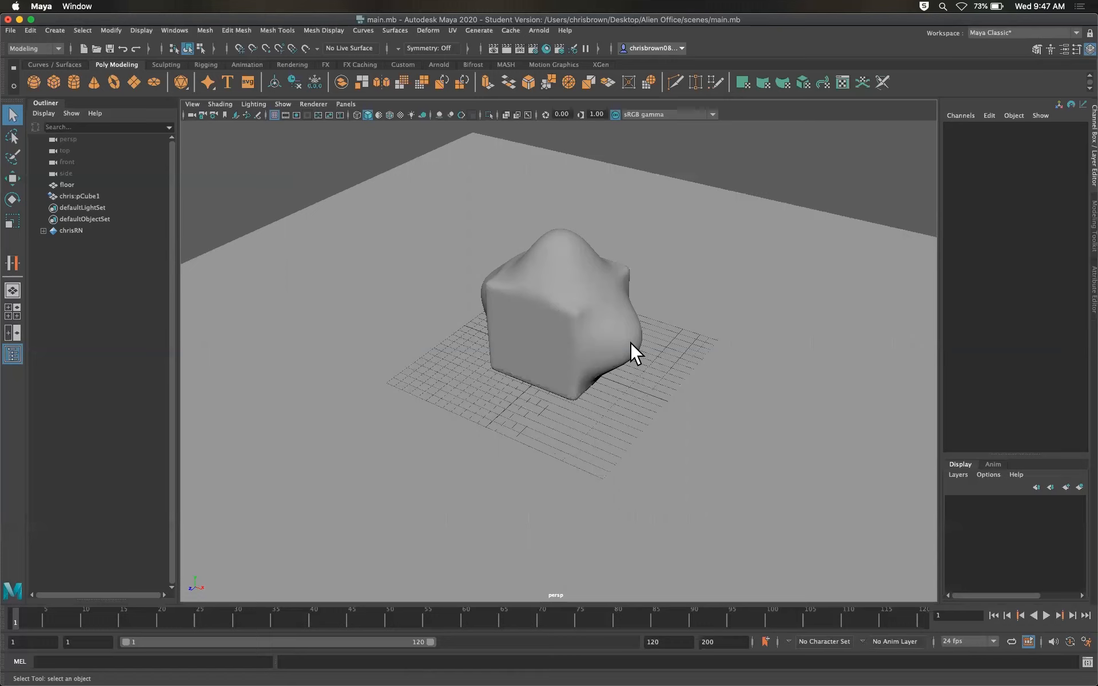
- Select the referenced cube and show the scene in the four-view layout
click(601, 320)
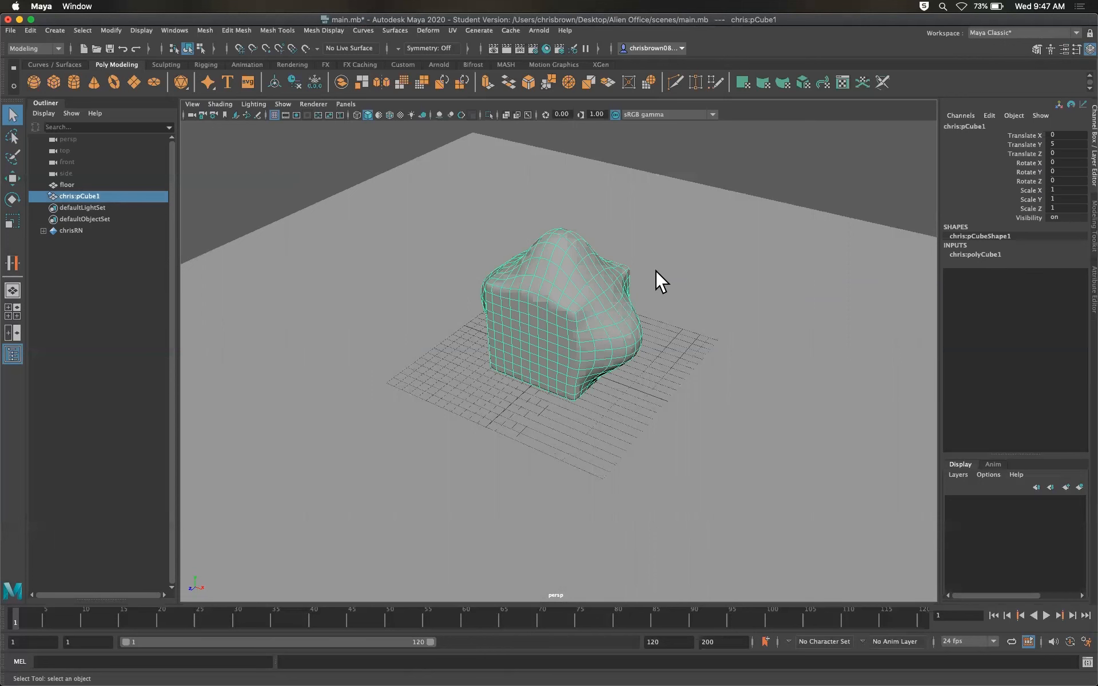
click(672, 274)
click(619, 313)
key(space)
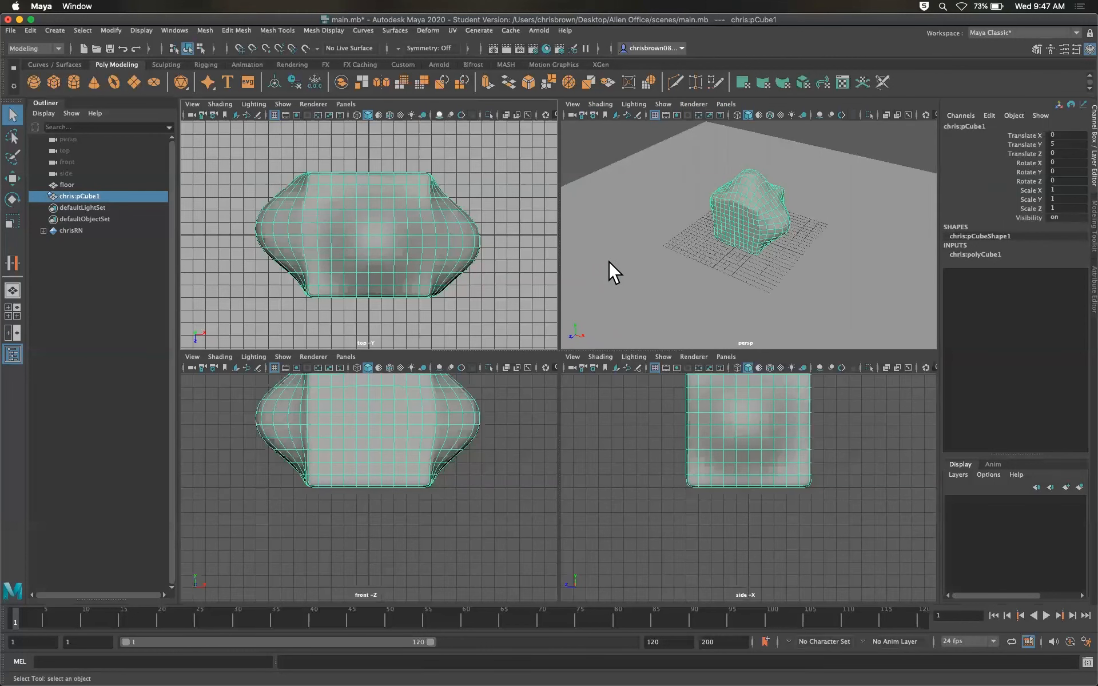
key(space)
key(space)
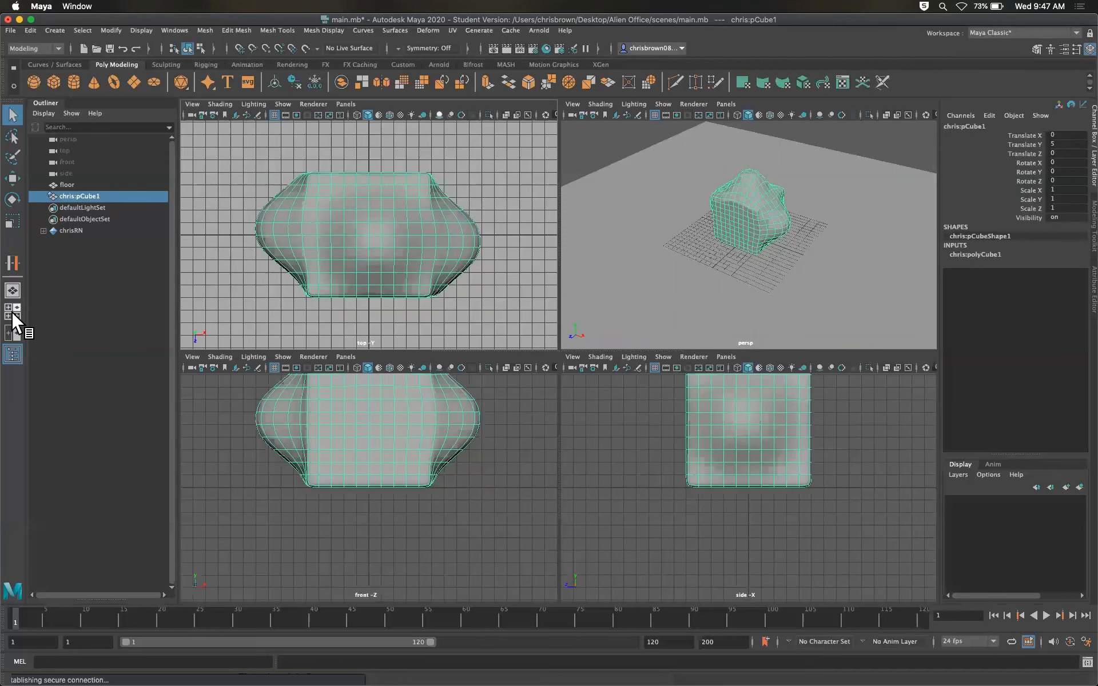
click(13, 293)
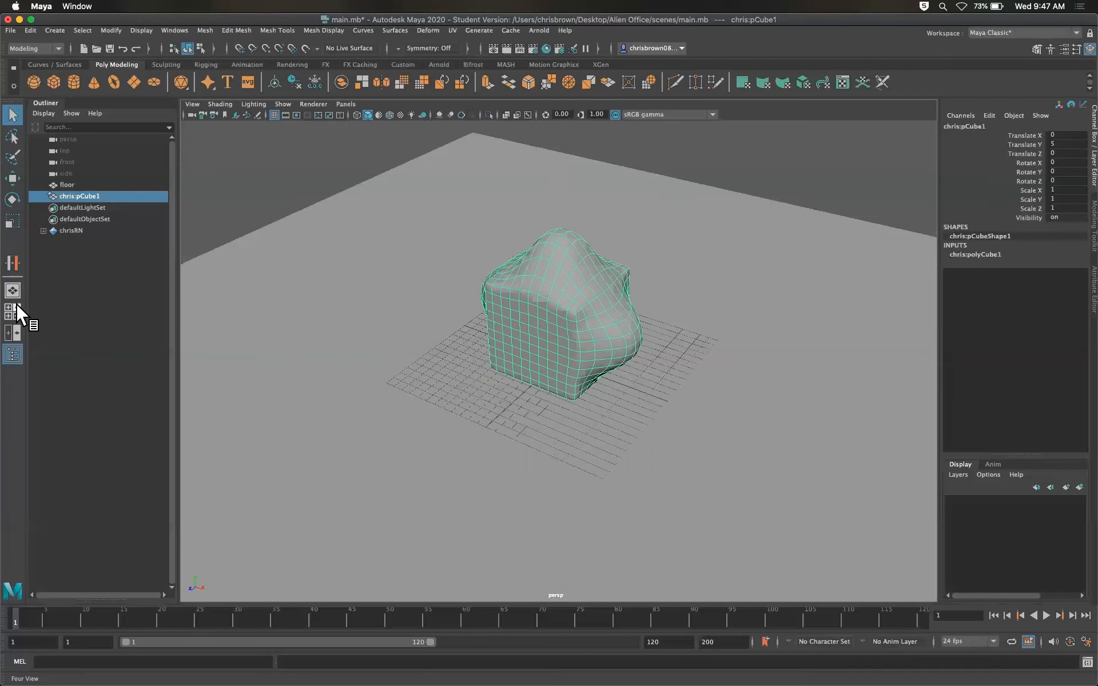
click(16, 306)
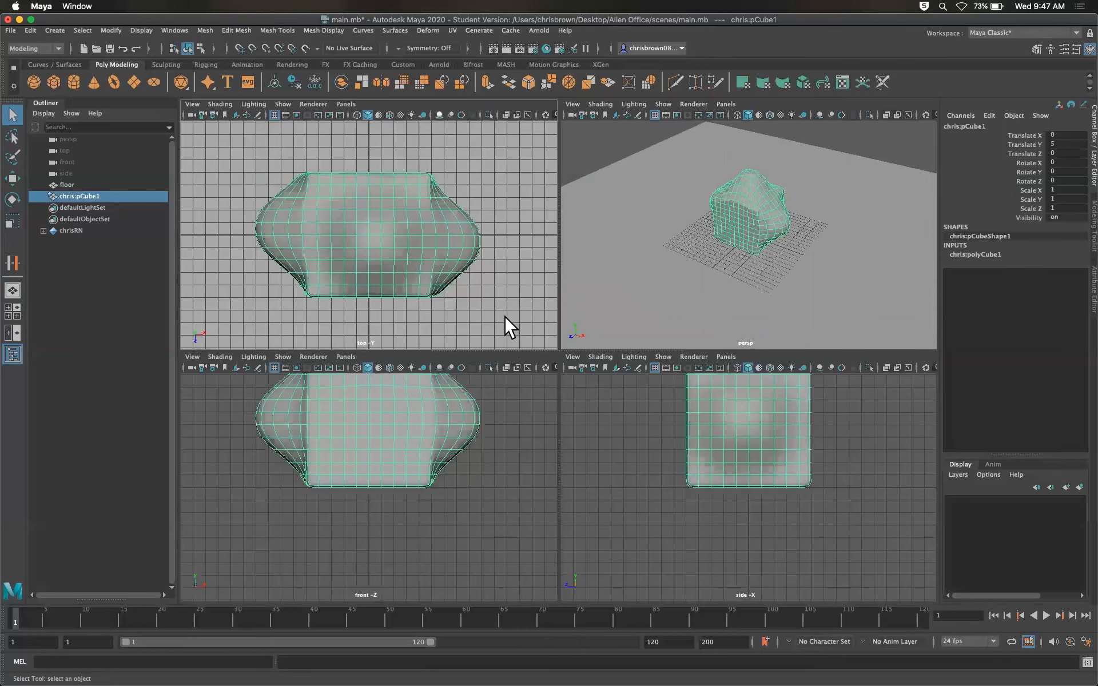
- Move the referenced cube across the floor in the top view to about X -26.32, Z -26.98
scroll(492, 300, down, 10)
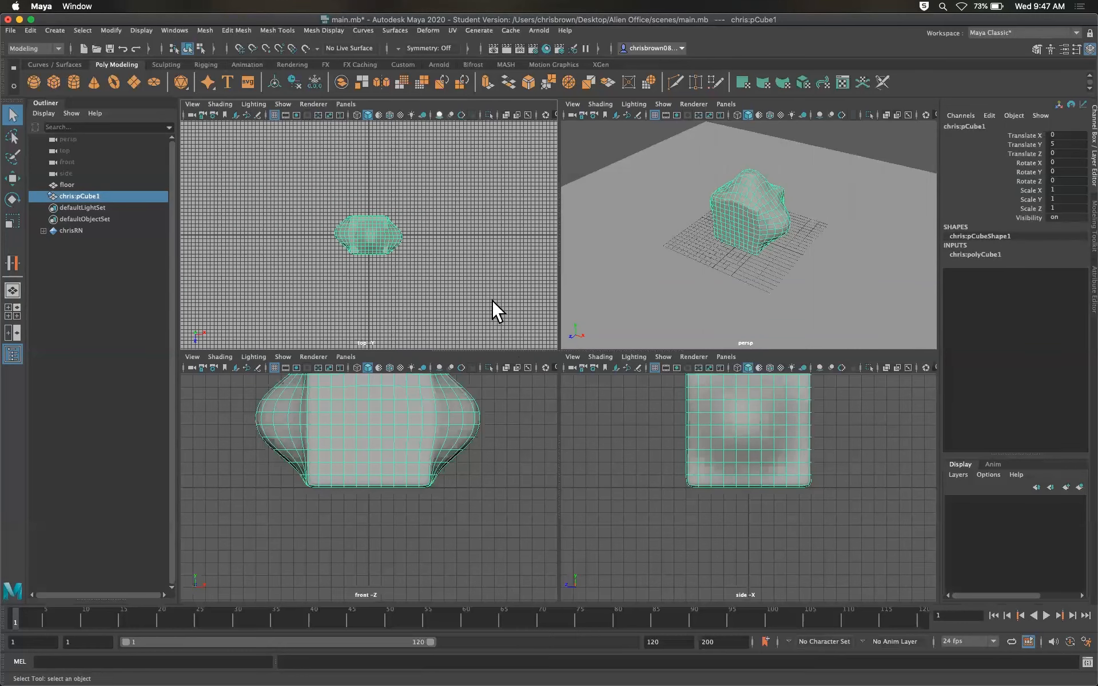
scroll(492, 299, down, 8)
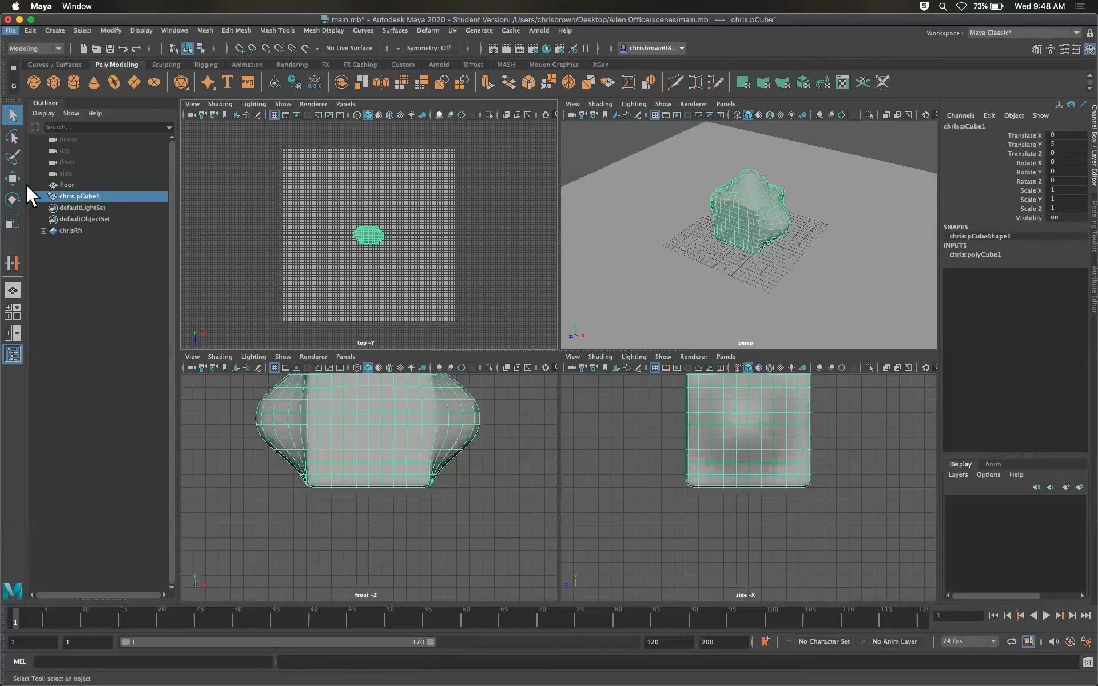
click(12, 178)
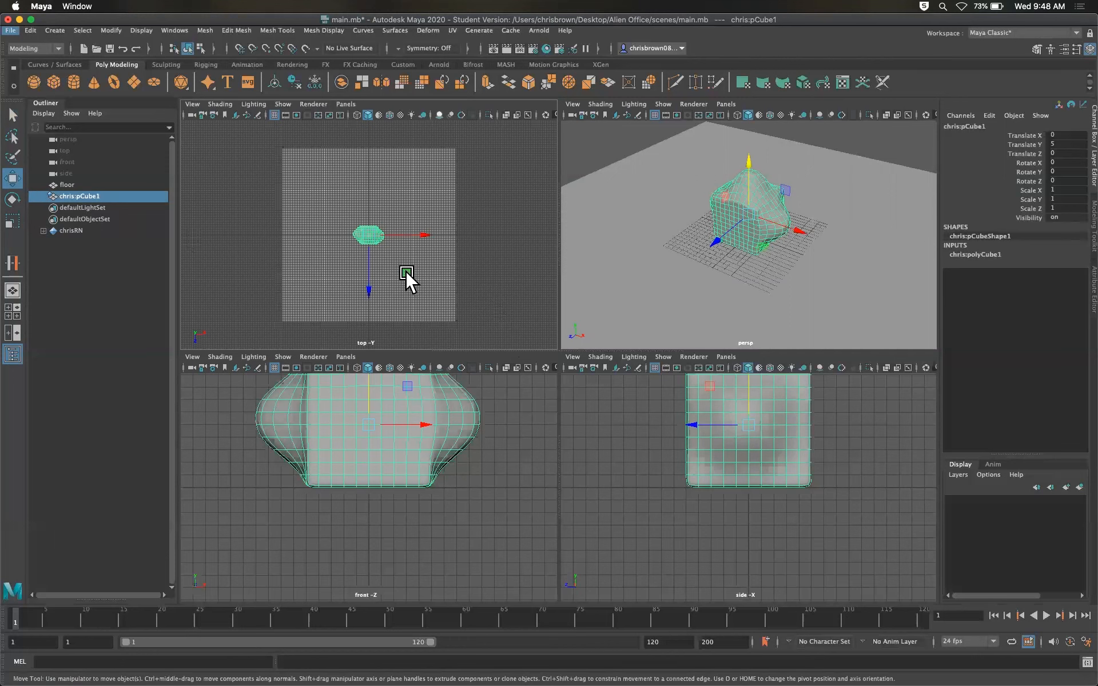
drag(406, 270, 359, 224)
- Deselect the cube and examine its new place on the floor in the perspective view
scroll(805, 201, down, 5)
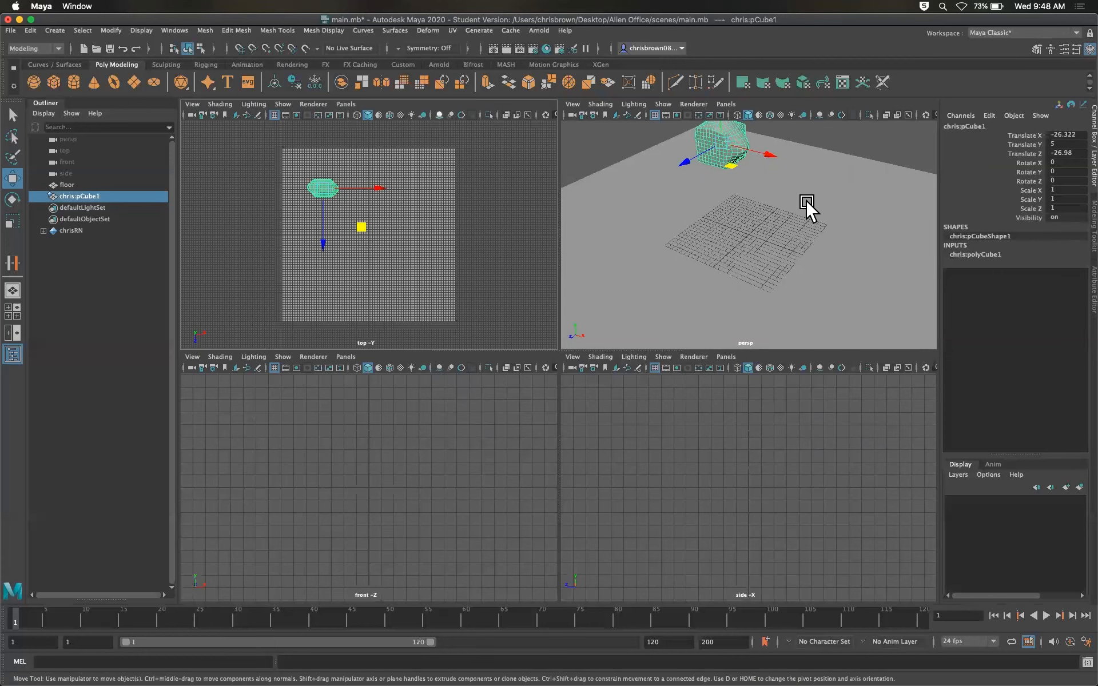
scroll(805, 200, up, 6)
alt+drag(805, 200, 728, 286)
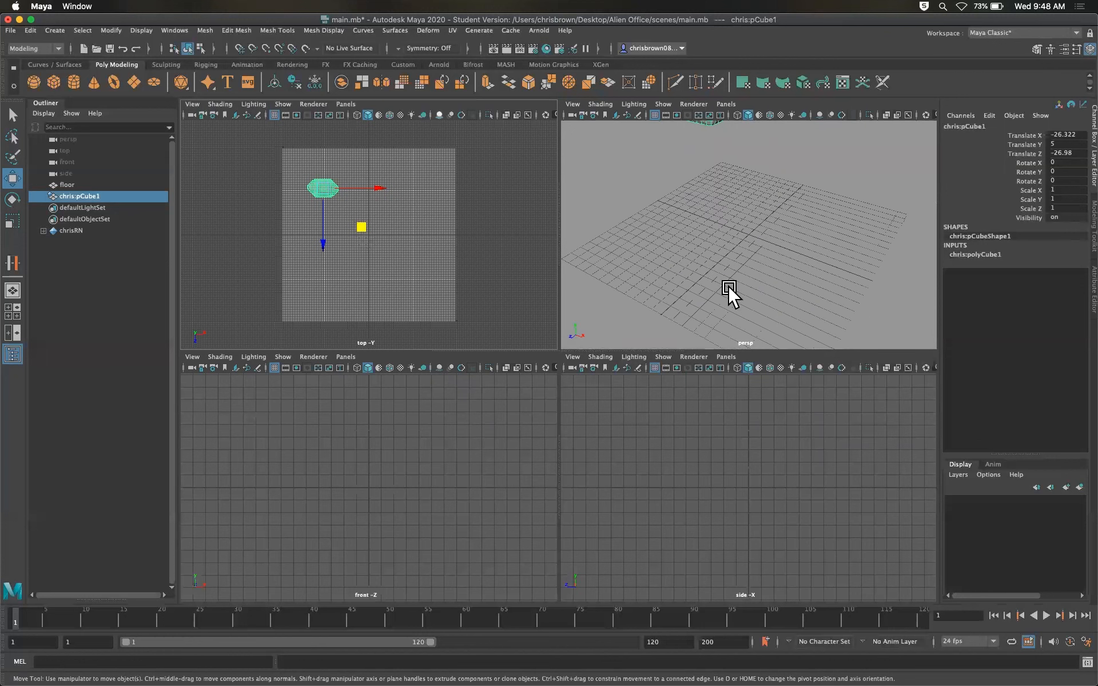
scroll(719, 215, down, 8)
mouse_move(767, 255)
alt+mouse_down()
mouse_move(765, 311)
mouse_move(711, 270)
mouse_move(771, 211)
mouse_move(760, 265)
mouse_move(765, 248)
alt+mouse_up()
click(13, 116)
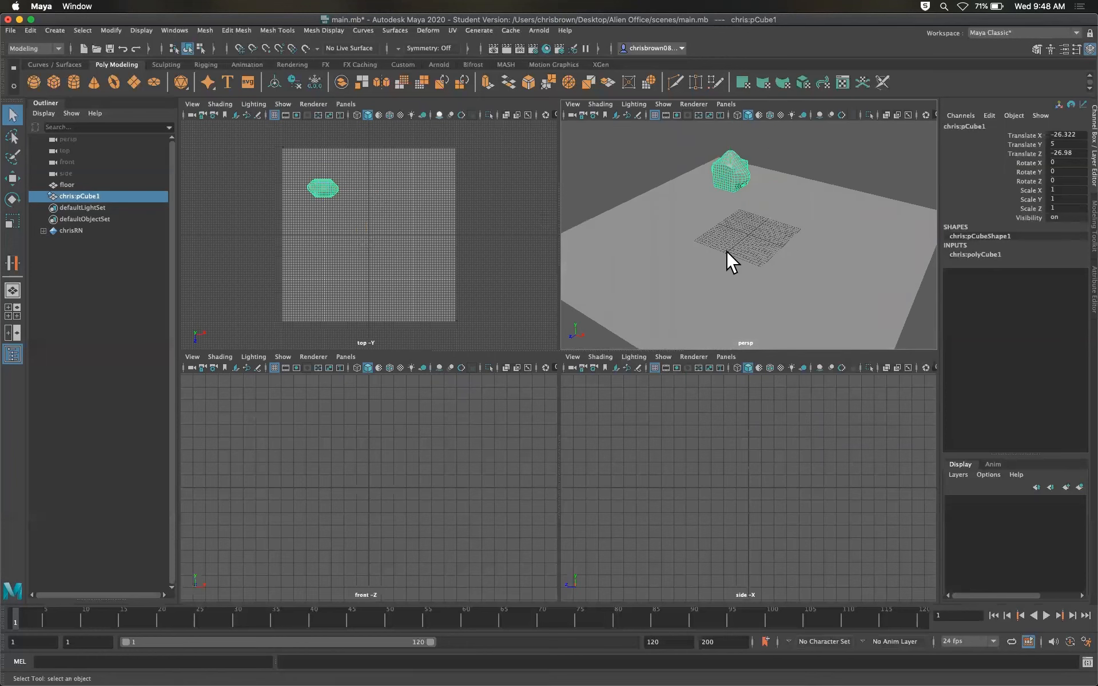
click(835, 141)
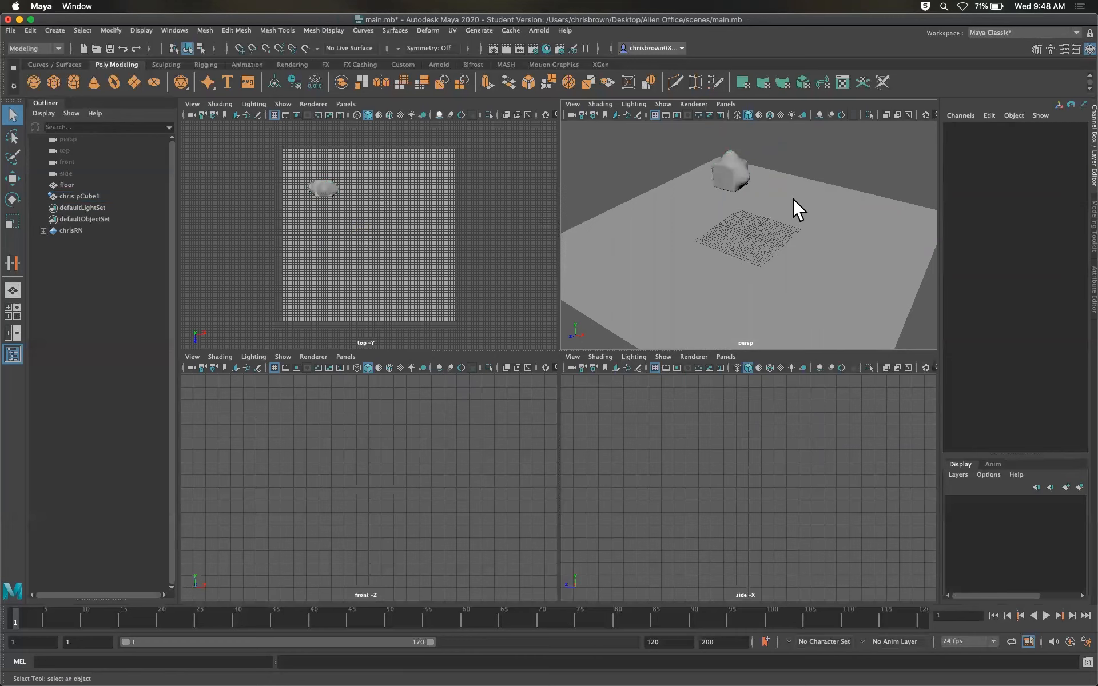
scroll(793, 197, up, 5)
scroll(793, 197, down, 7)
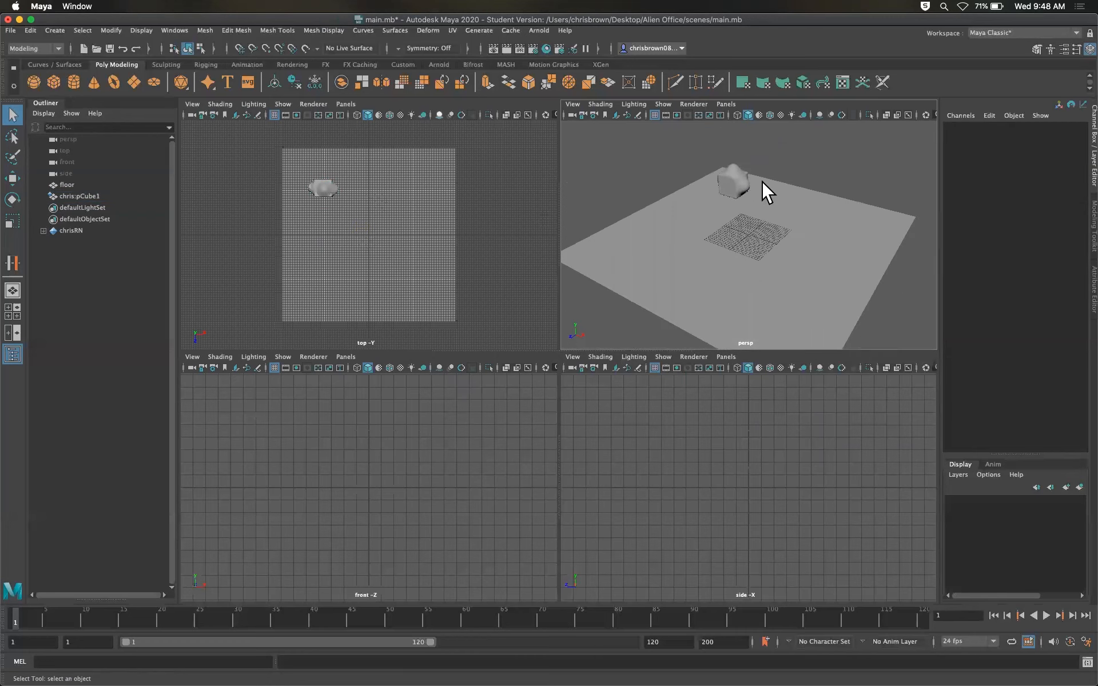
- Rotate the referenced cube about the Y axis to about -41 degrees and check its orientation in the perspective view
click(741, 176)
click(12, 199)
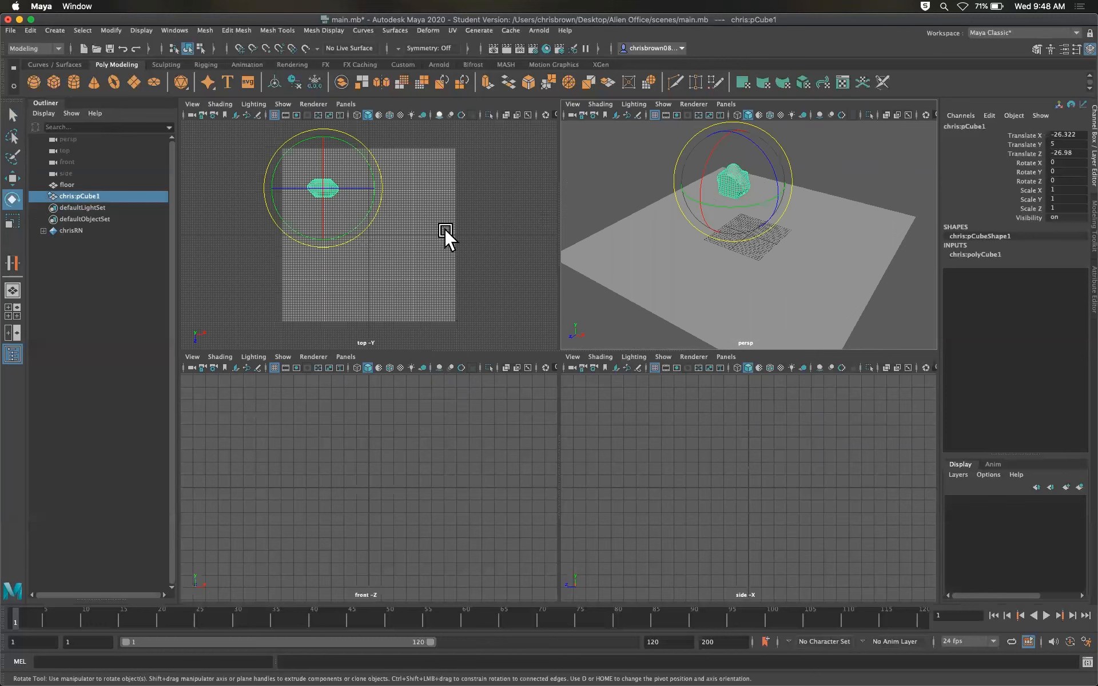
drag(757, 201, 716, 205)
click(795, 228)
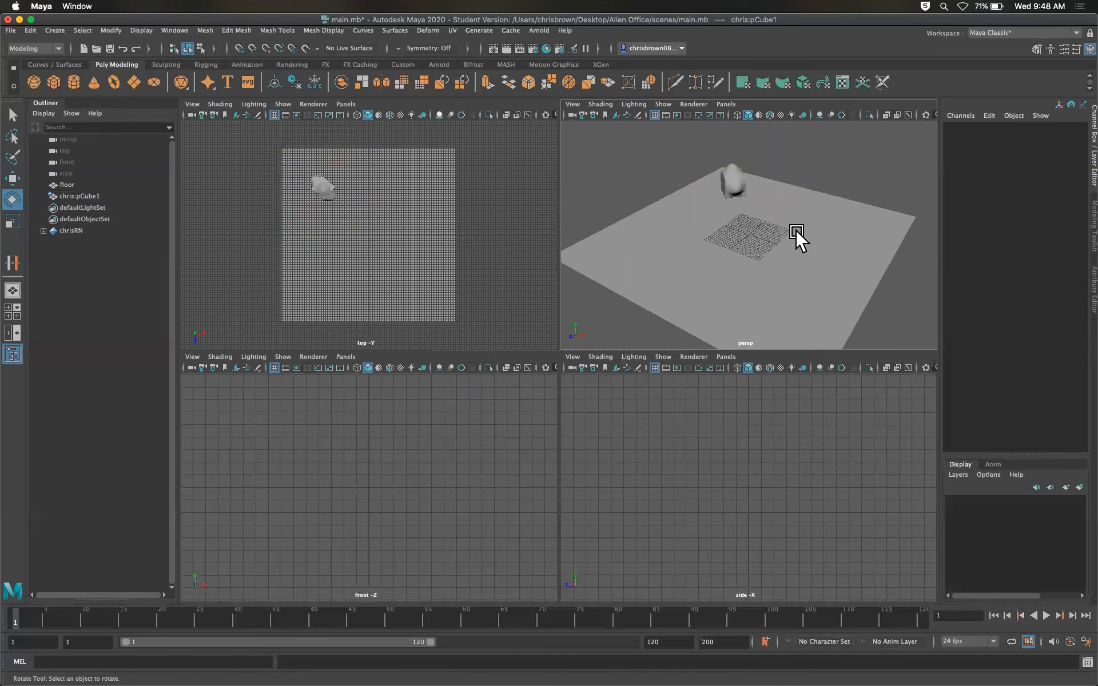
alt+drag(794, 239, 860, 234)
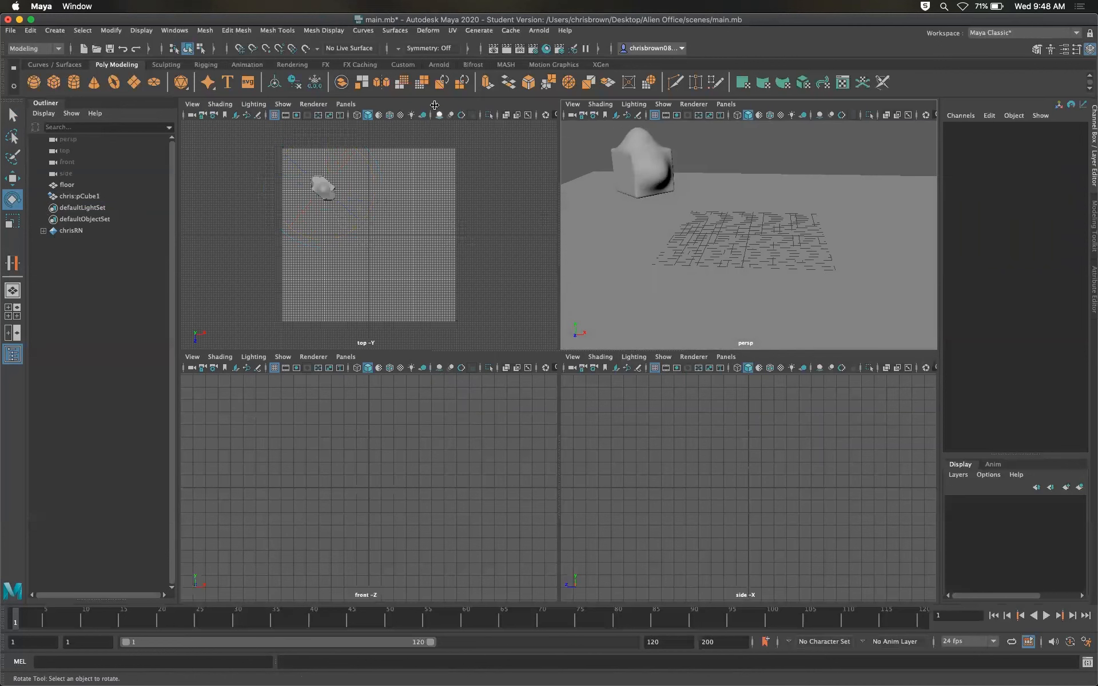
- Save the main.mb scene with the cube's new placement, accepting the student version notice
key(q)
key(super+s)
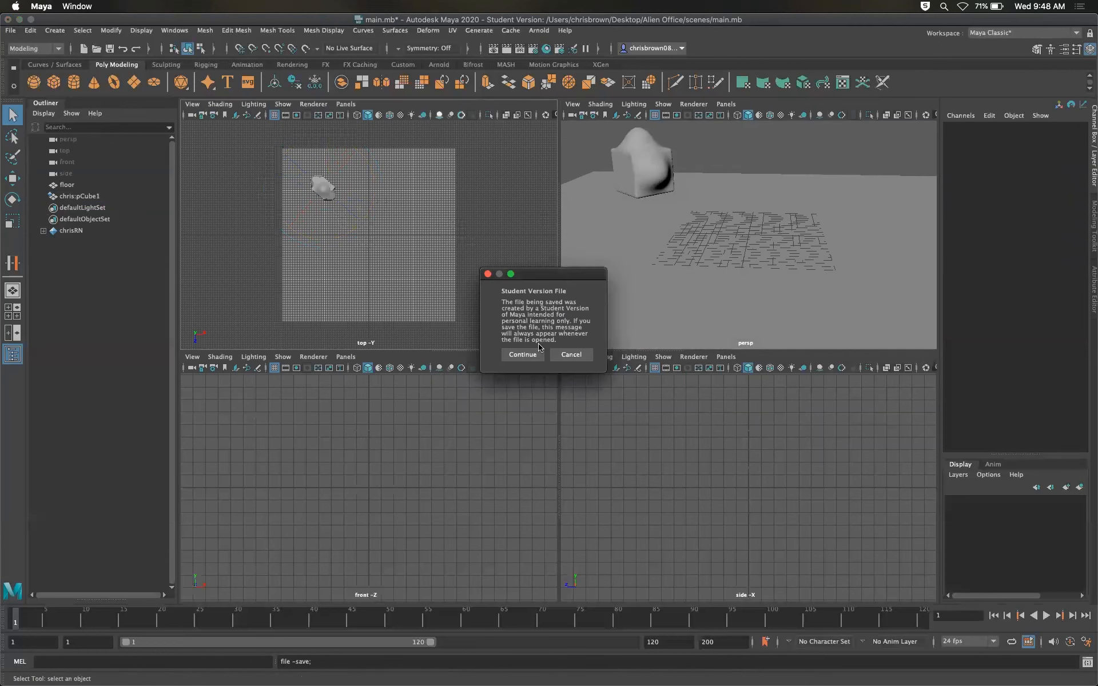
click(523, 354)
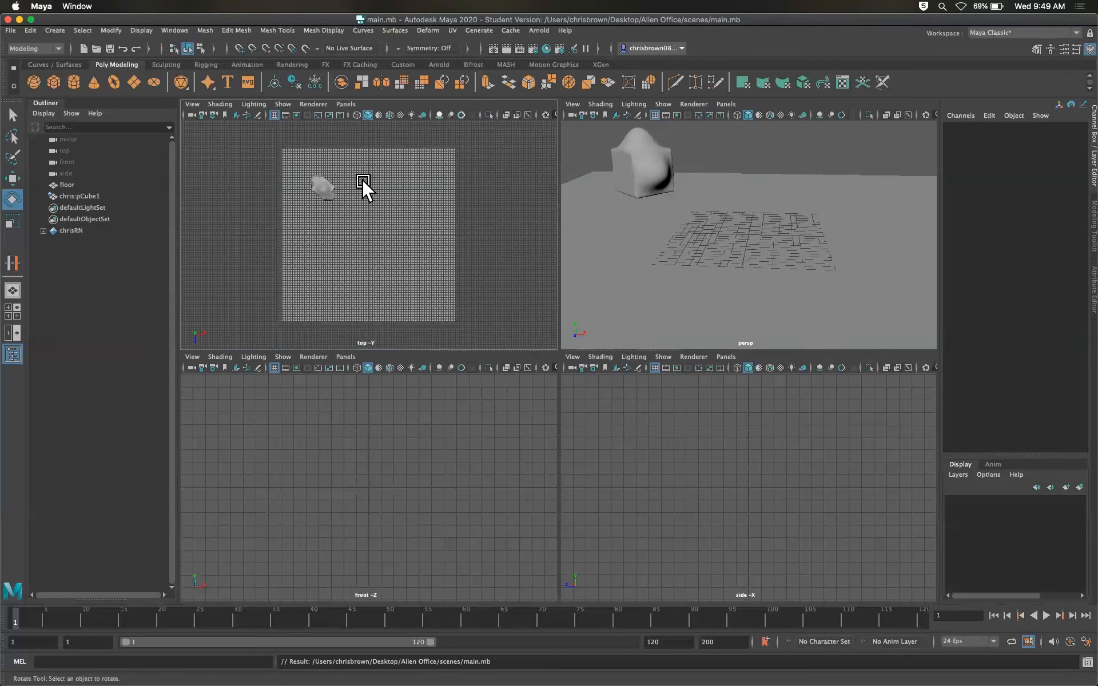
key(super+s)
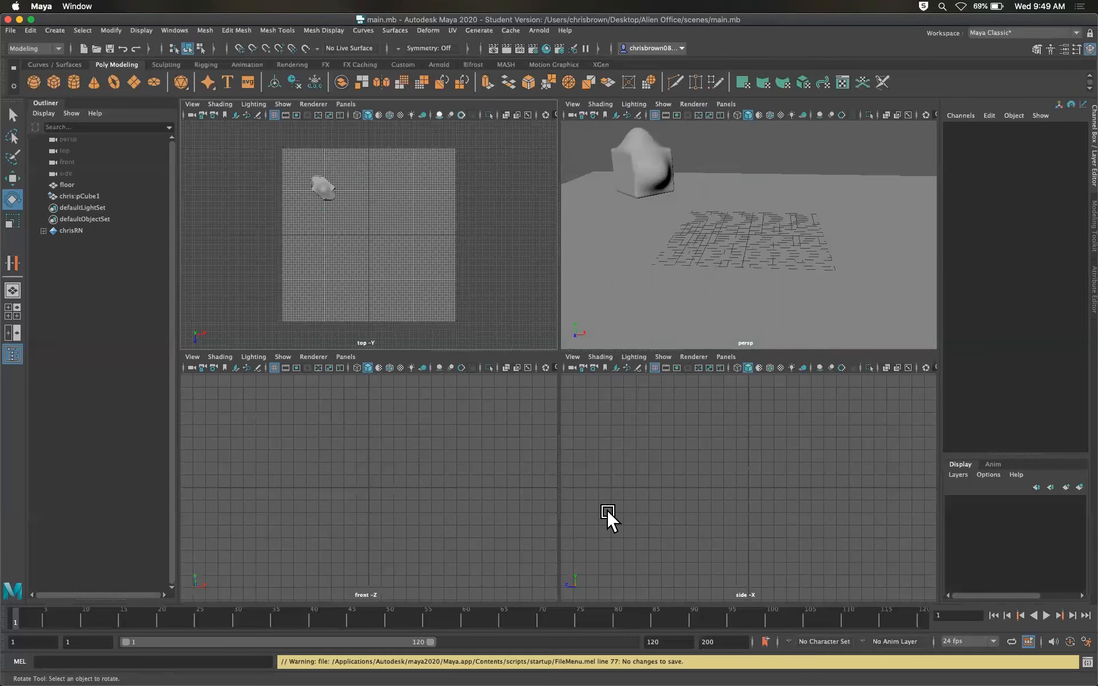
- Open the chris.mb scene that holds the original cube
click(11, 30)
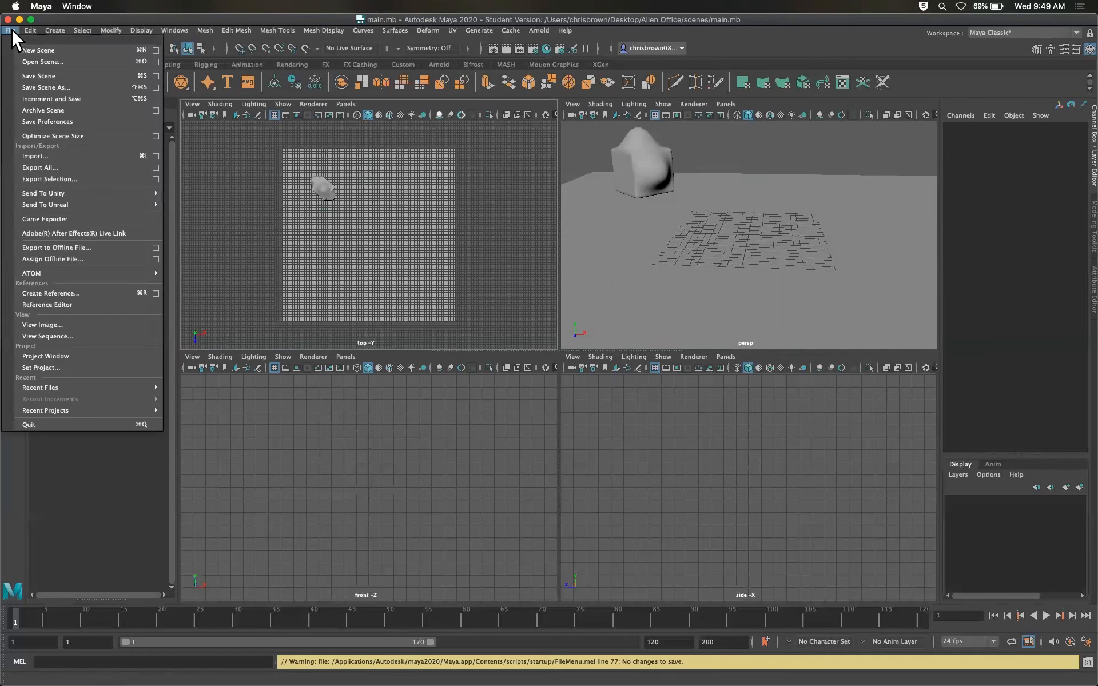
click(36, 59)
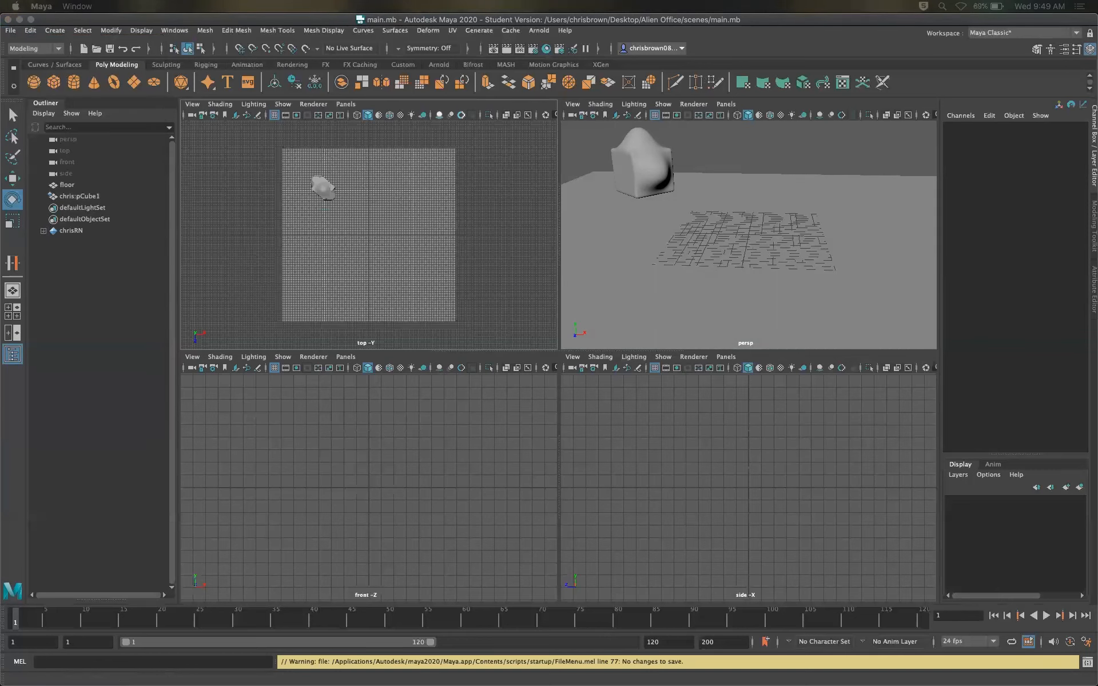
click(331, 218)
click(766, 467)
- Examine the cube's shape and its position on the grid in chris.mb from several angles and distances
alt+drag(611, 332, 611, 368)
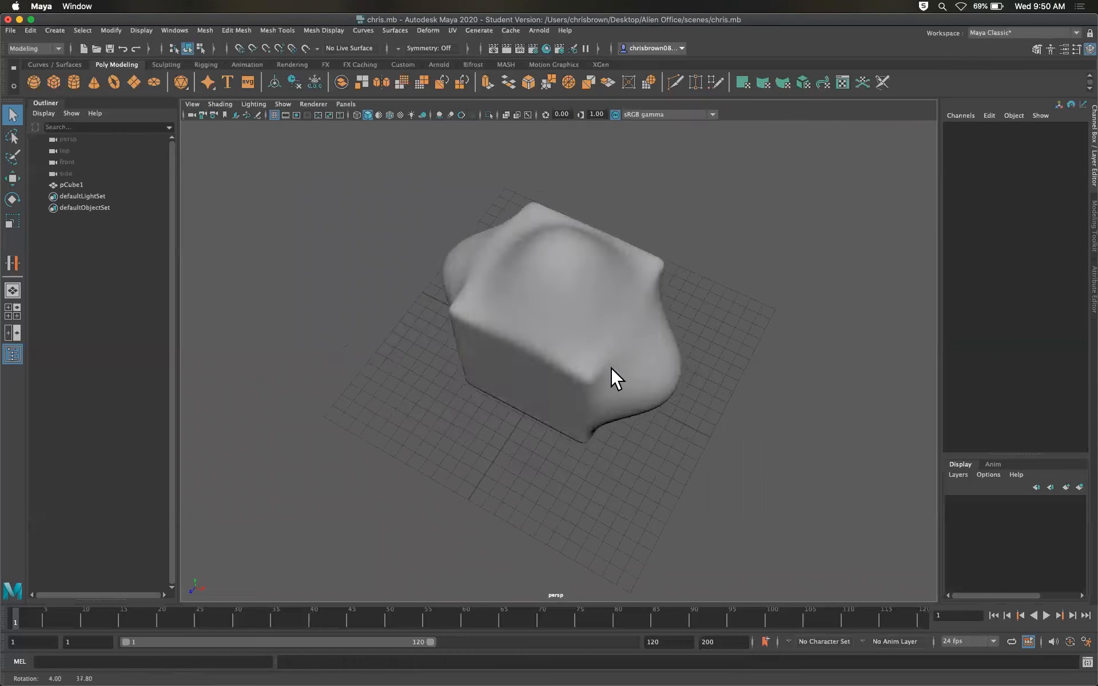
alt+drag(617, 310, 634, 274)
scroll(635, 275, down, 2)
scroll(635, 275, up, 5)
scroll(635, 274, down, 2)
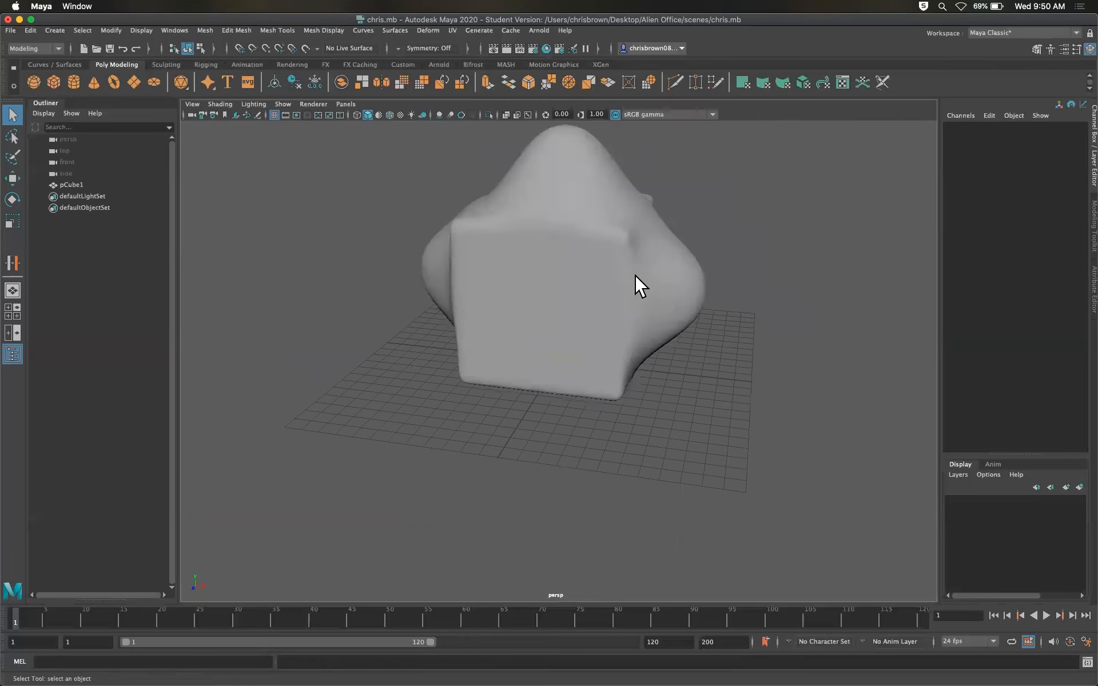
scroll(635, 274, down, 2)
alt+drag(635, 275, 615, 284)
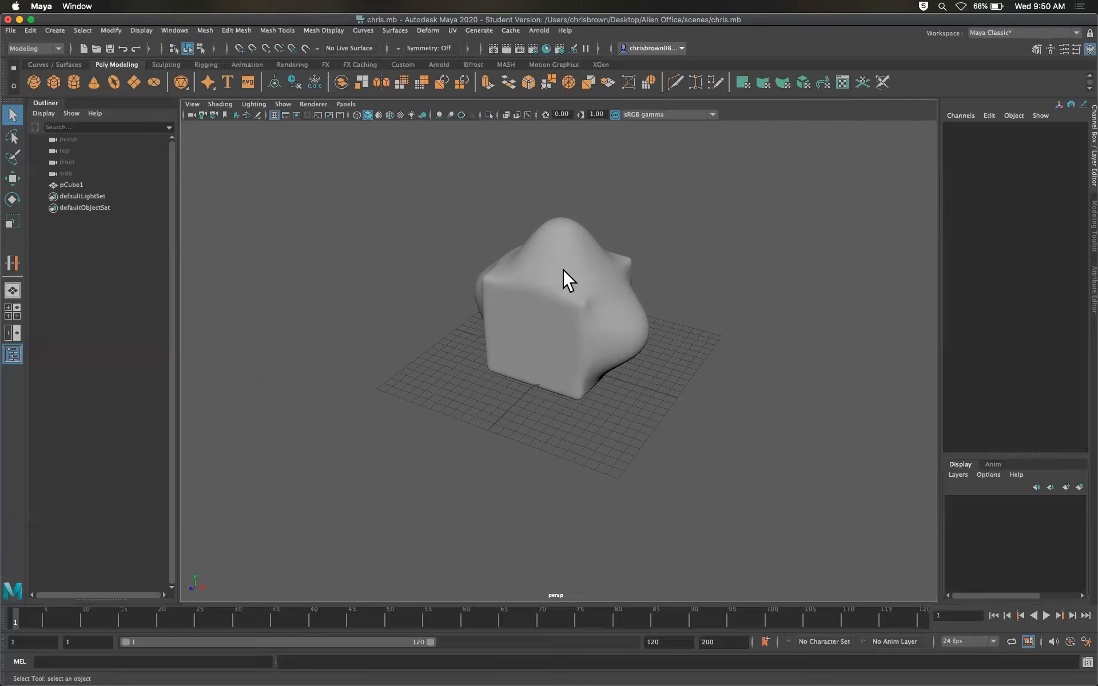
- Reopen the main.mb scene from the project's scenes folder, accepting the student version notices
click(12, 29)
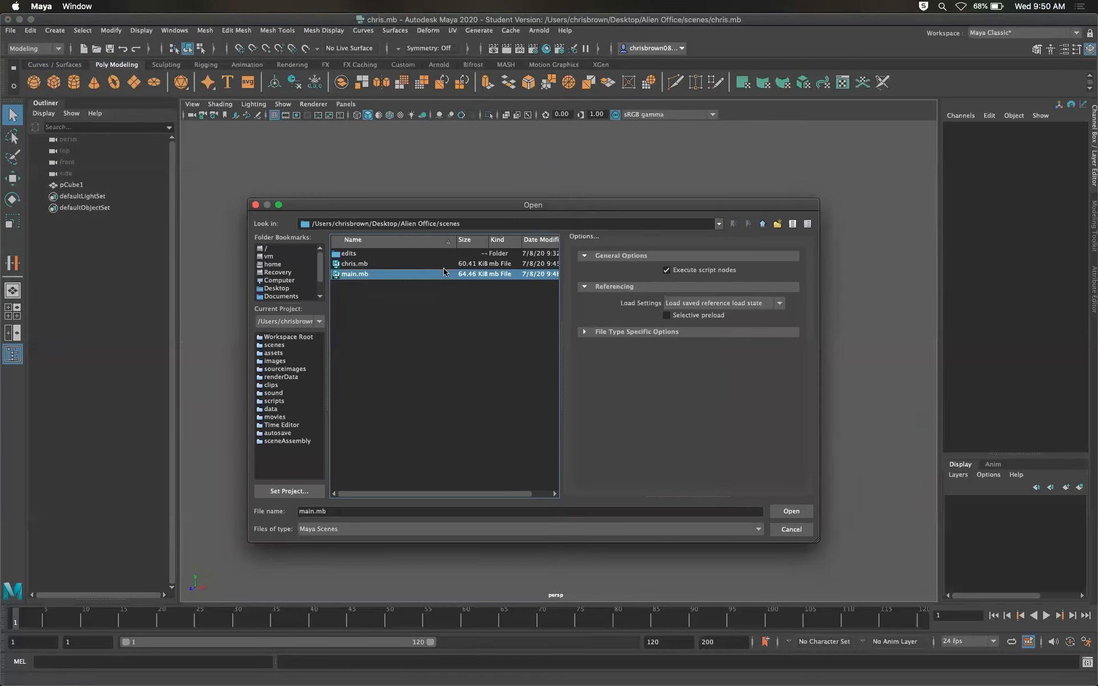
click(815, 505)
click(523, 361)
click(524, 361)
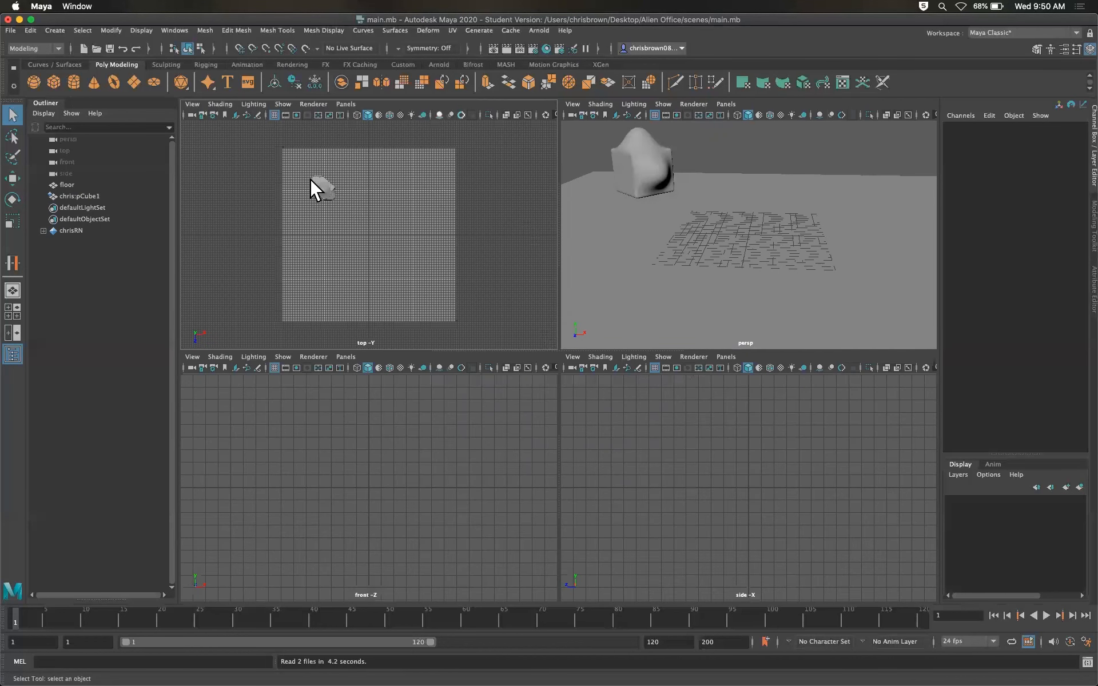
- Enlarge the perspective view to the full workspace and frame the floor together with the referenced cube
click(724, 224)
key(space)
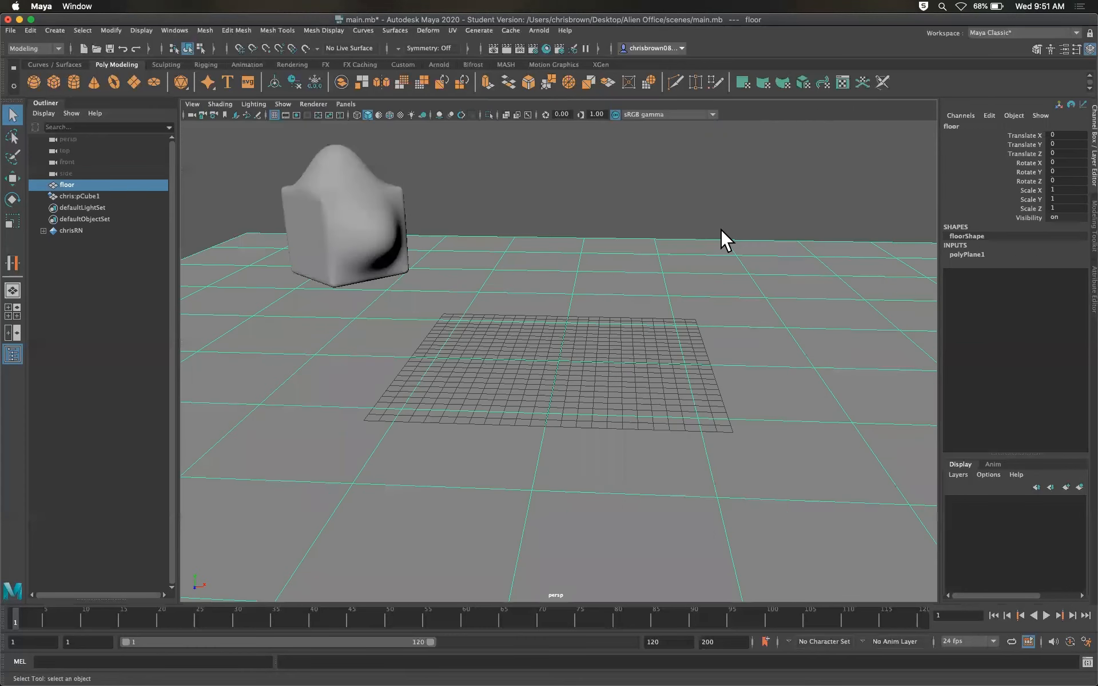
scroll(571, 333, down, 5)
scroll(572, 333, up, 6)
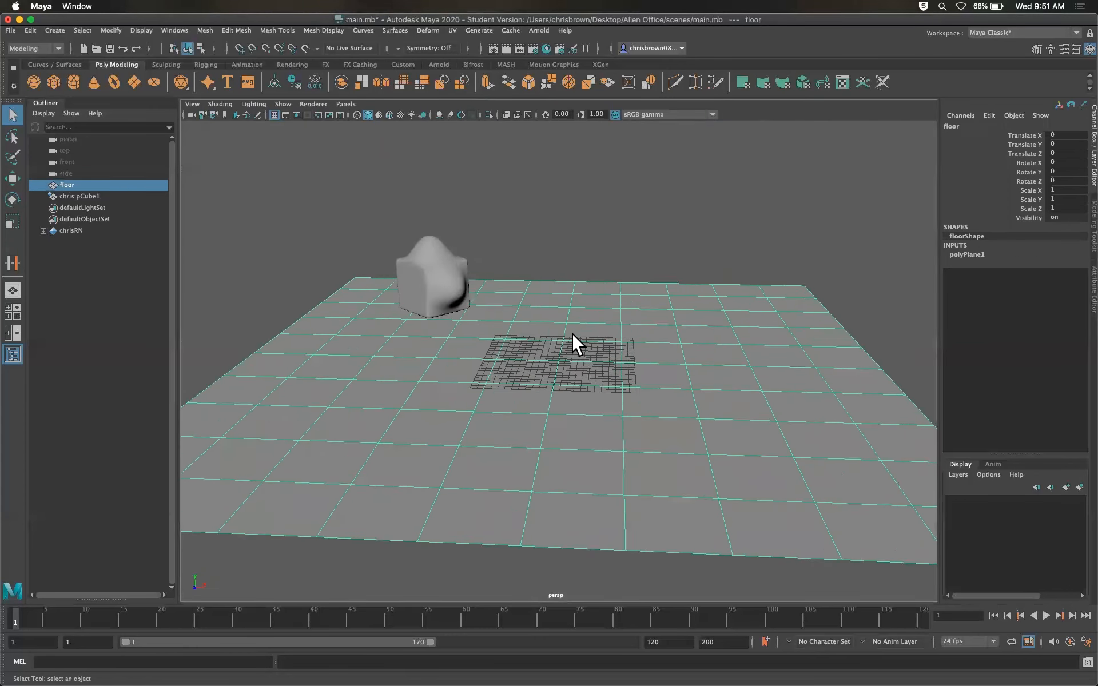
scroll(572, 333, down, 4)
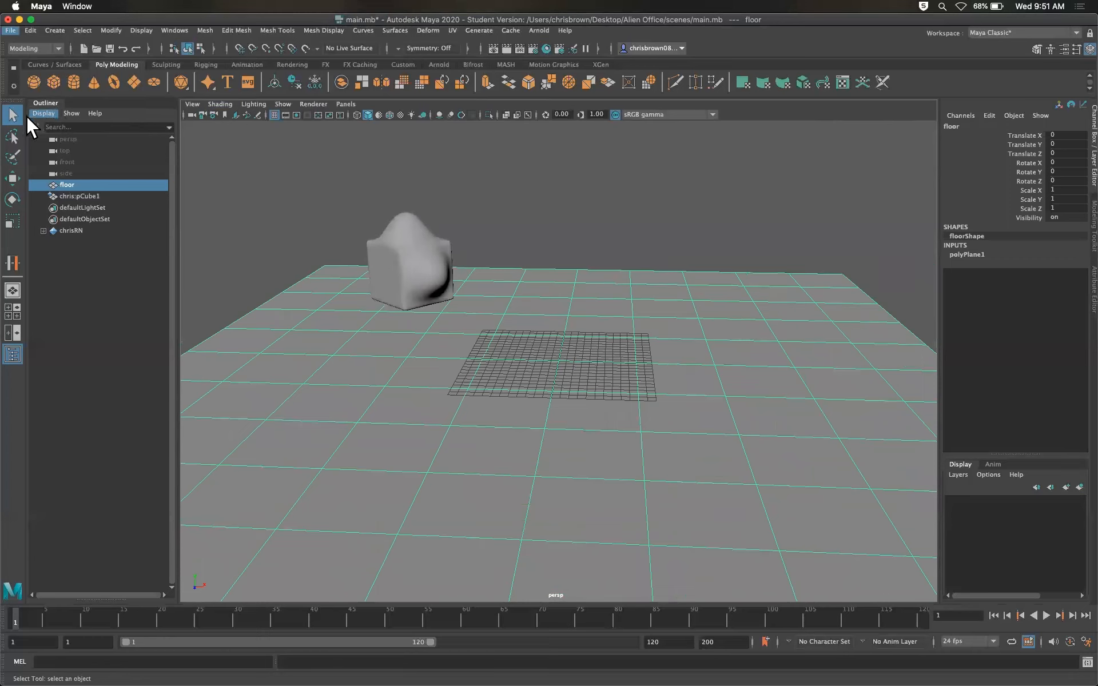
- Look at the chrisRN reference node, and review the reference commands available for chris:pCube1
click(87, 230)
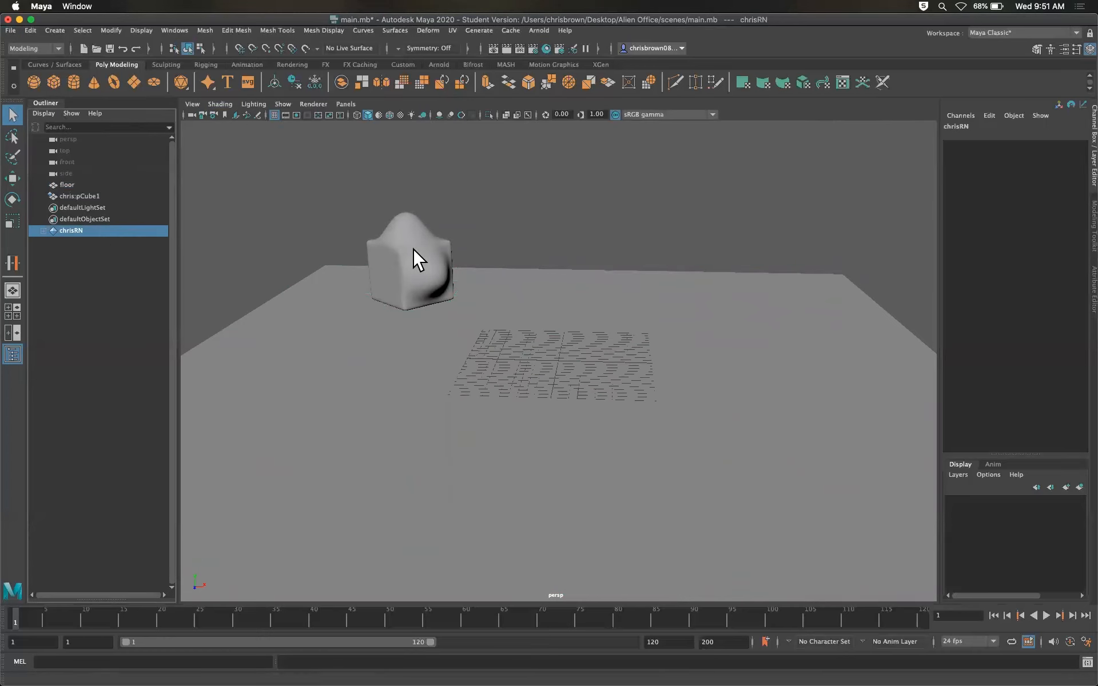
click(300, 202)
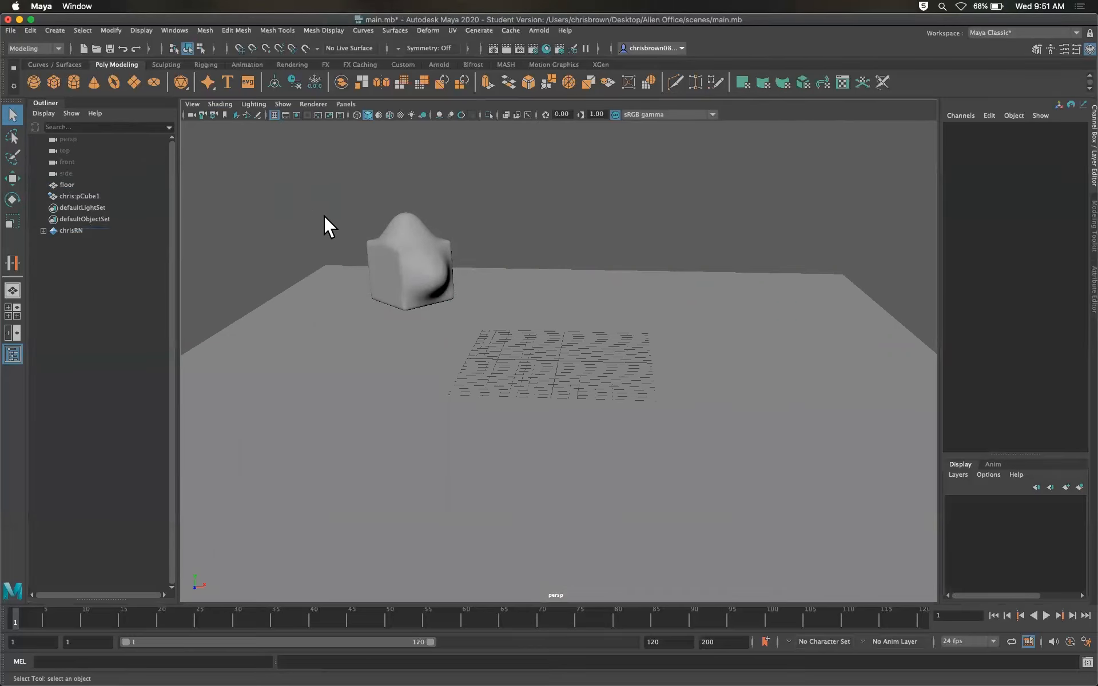
click(94, 194)
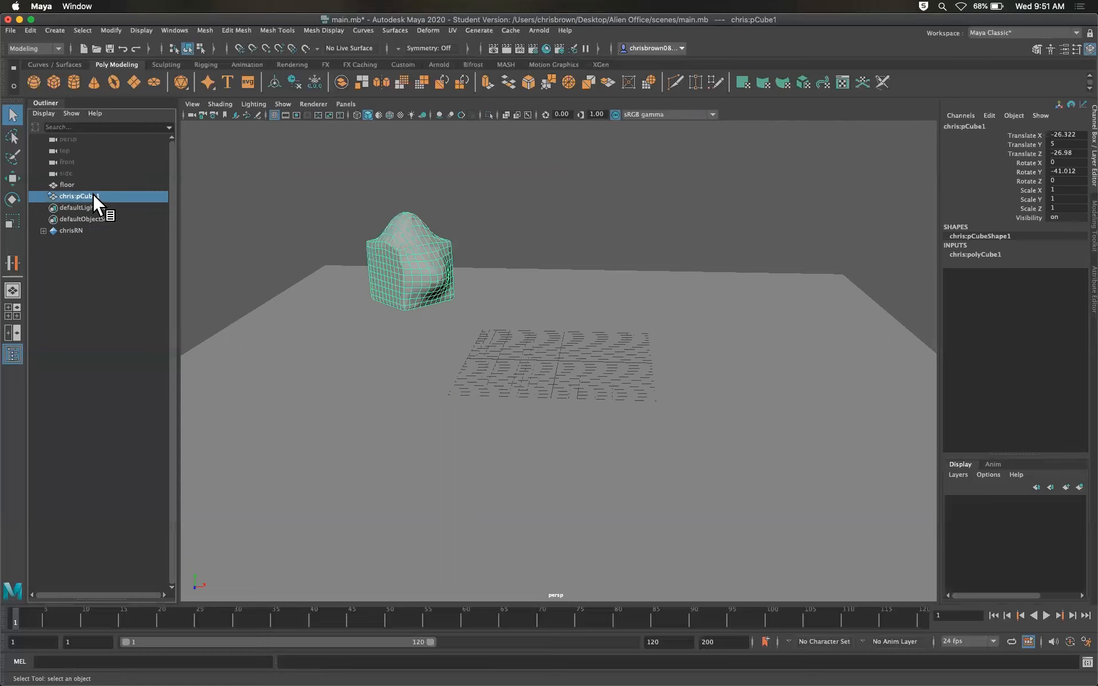
right_click(93, 193)
mouse_move(135, 254)
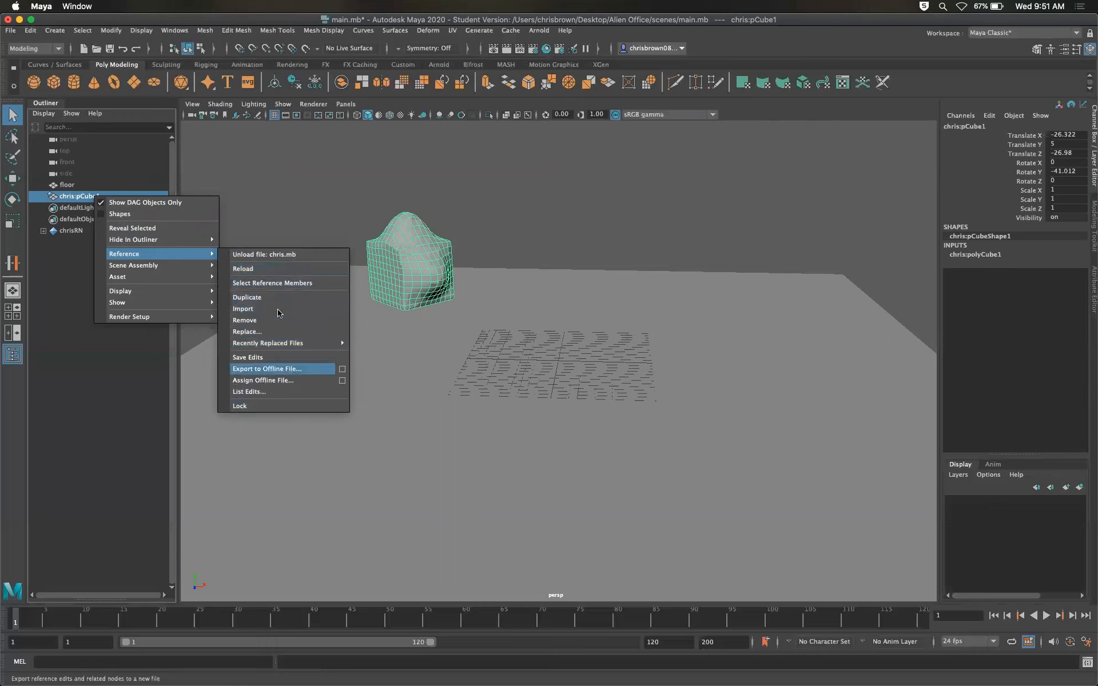
click(298, 172)
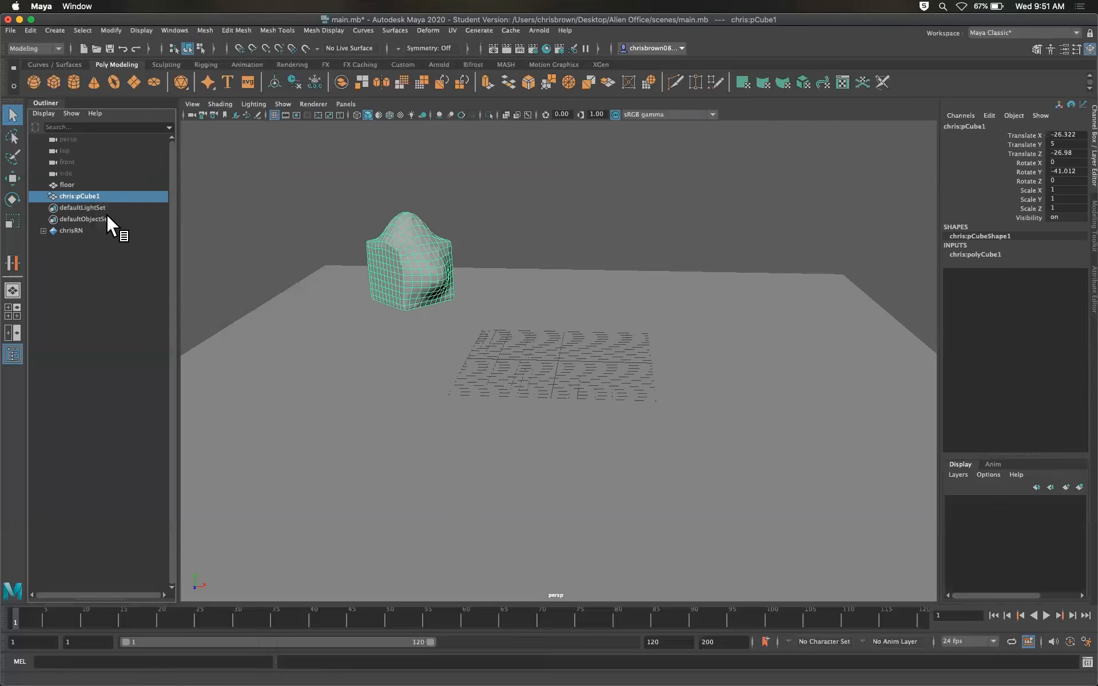
- Review the reference commands available for the chrisRN node and leave them without choosing any
click(98, 228)
right_click(99, 226)
mouse_move(138, 283)
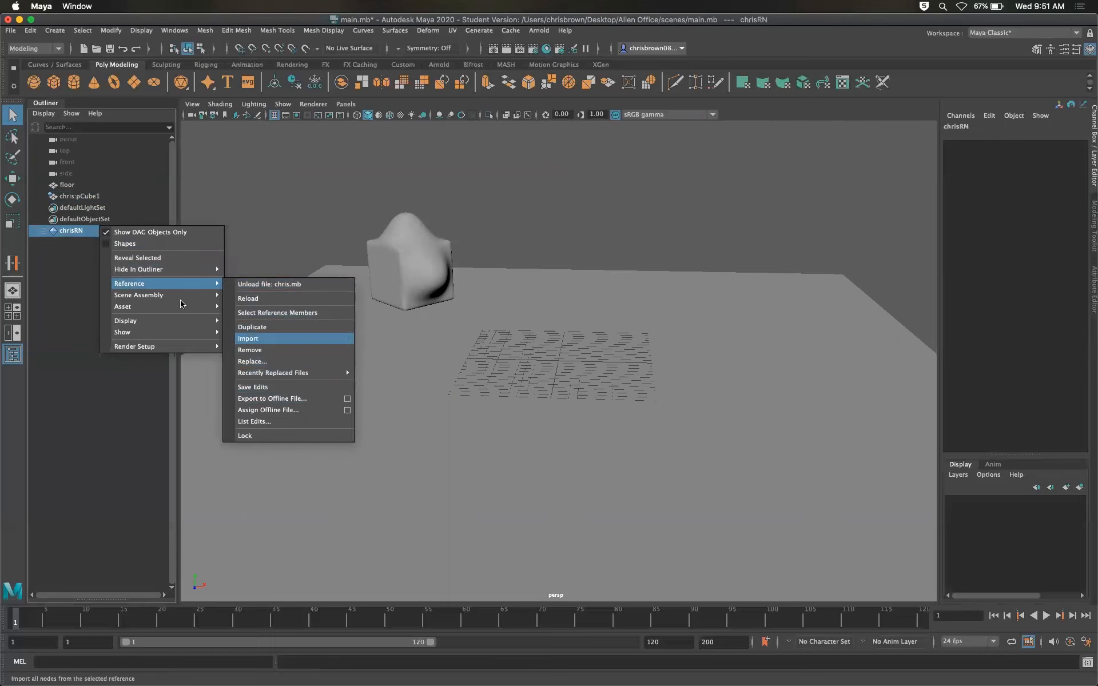
click(61, 277)
- Compare chris:pCube1 with the chrisRN reference node, expanding the node to inspect its member and collapsing it again
click(77, 194)
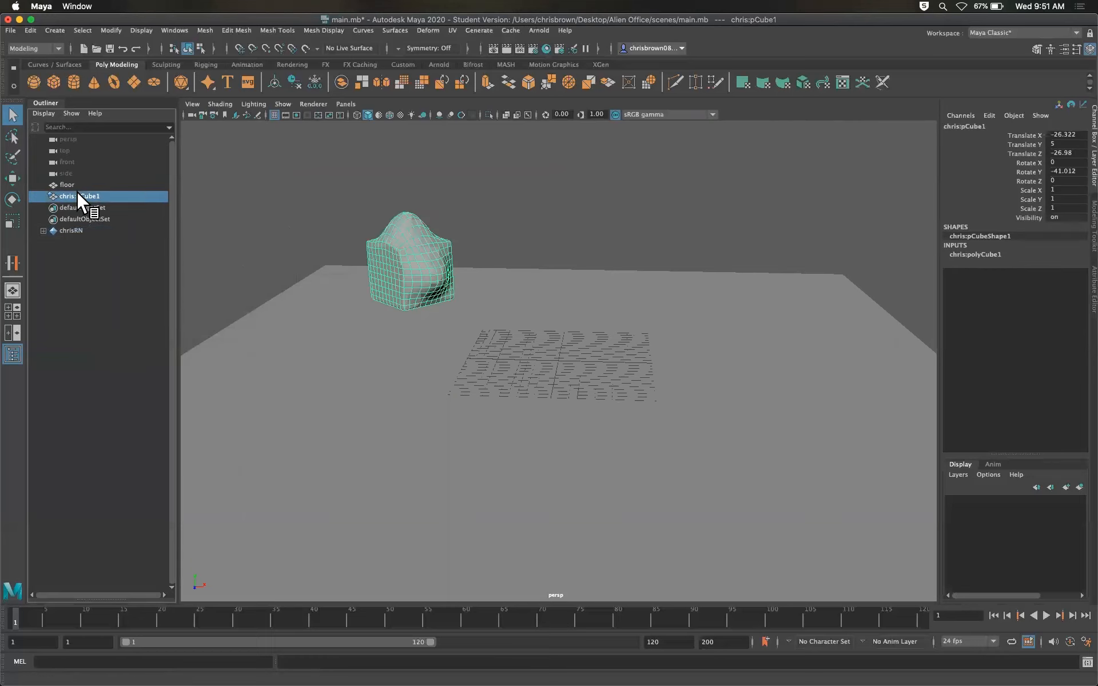
click(85, 230)
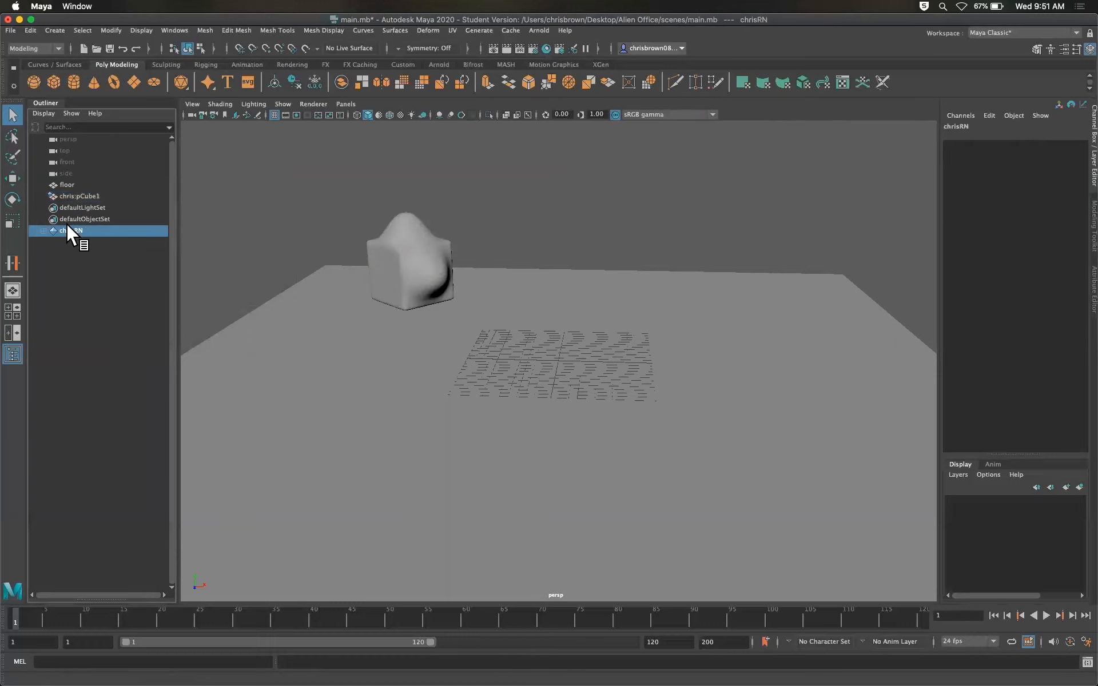
click(78, 240)
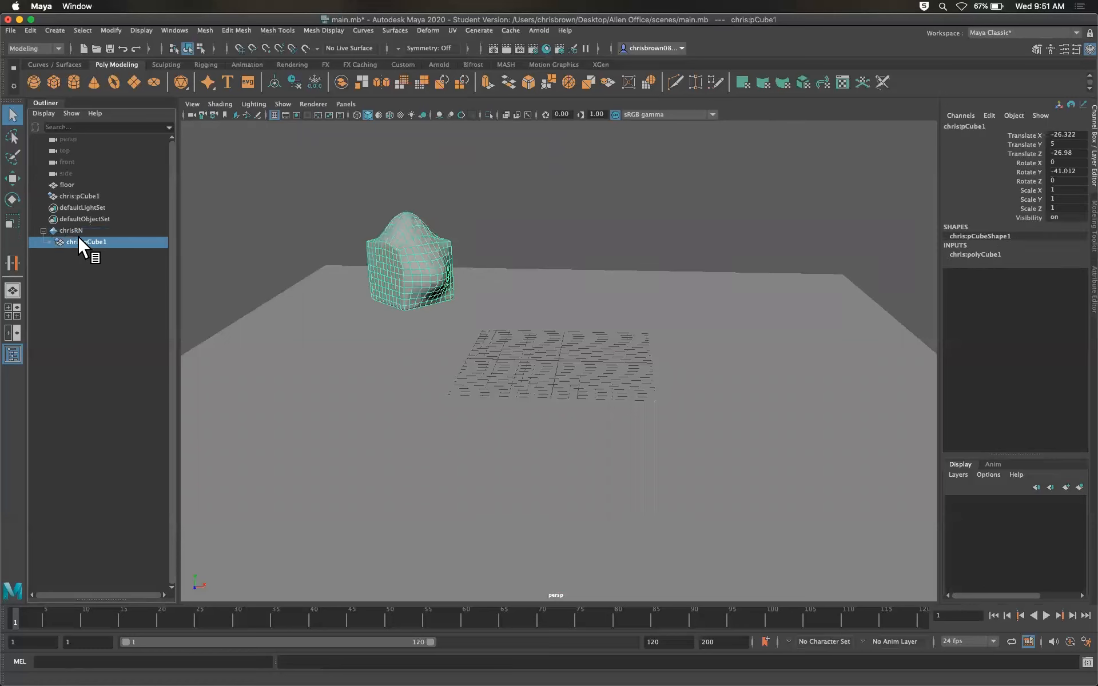
click(42, 229)
click(86, 230)
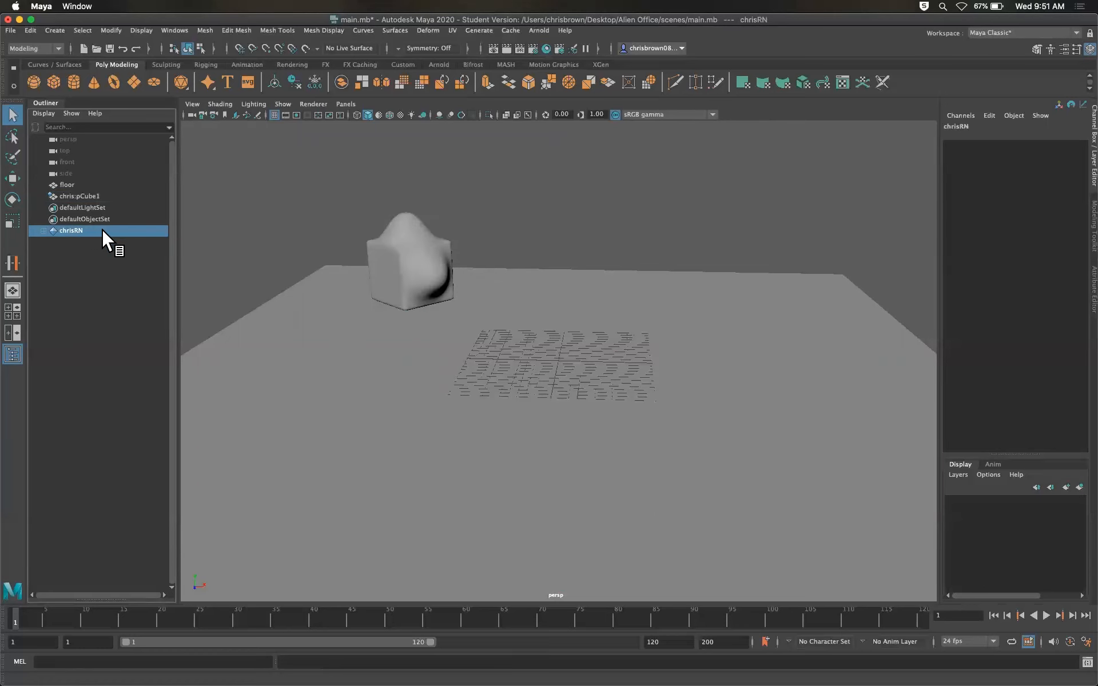
- Save the reference edits of chris:pCube1 back into chris.mb, accepting the student version notice
click(86, 196)
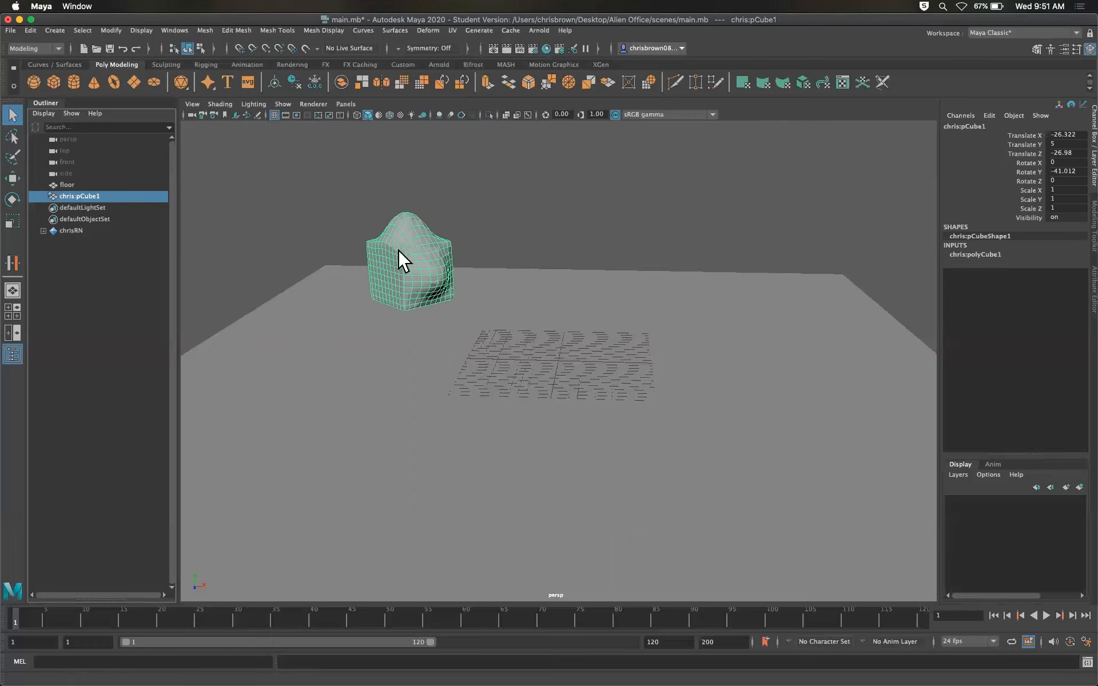
right_click(113, 195)
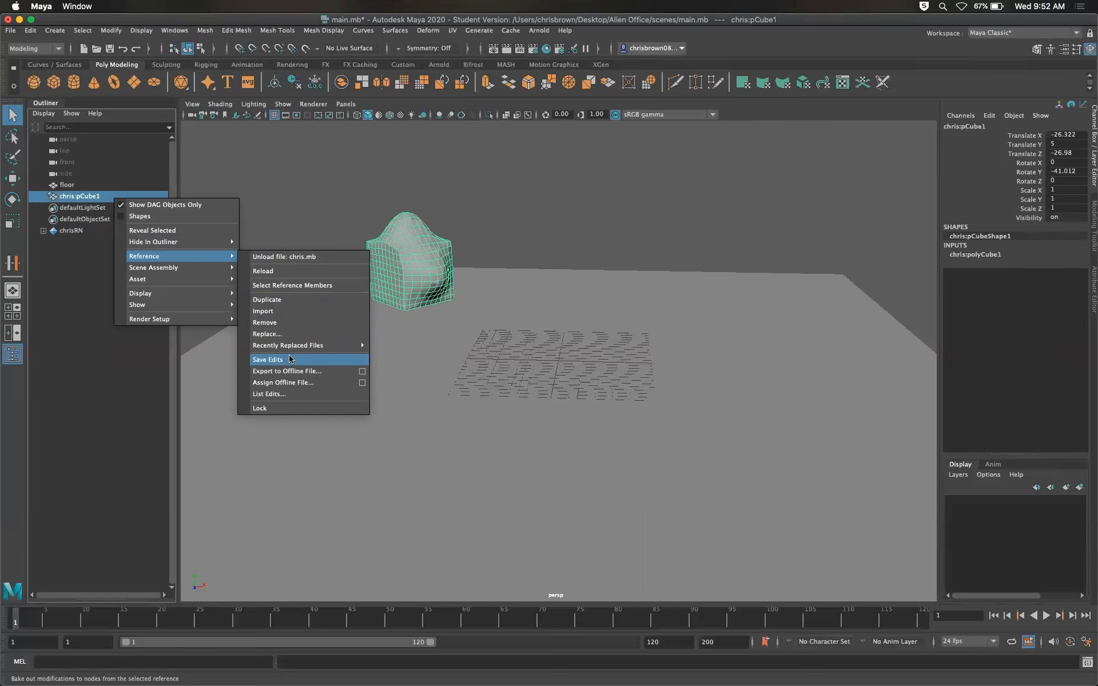
click(300, 362)
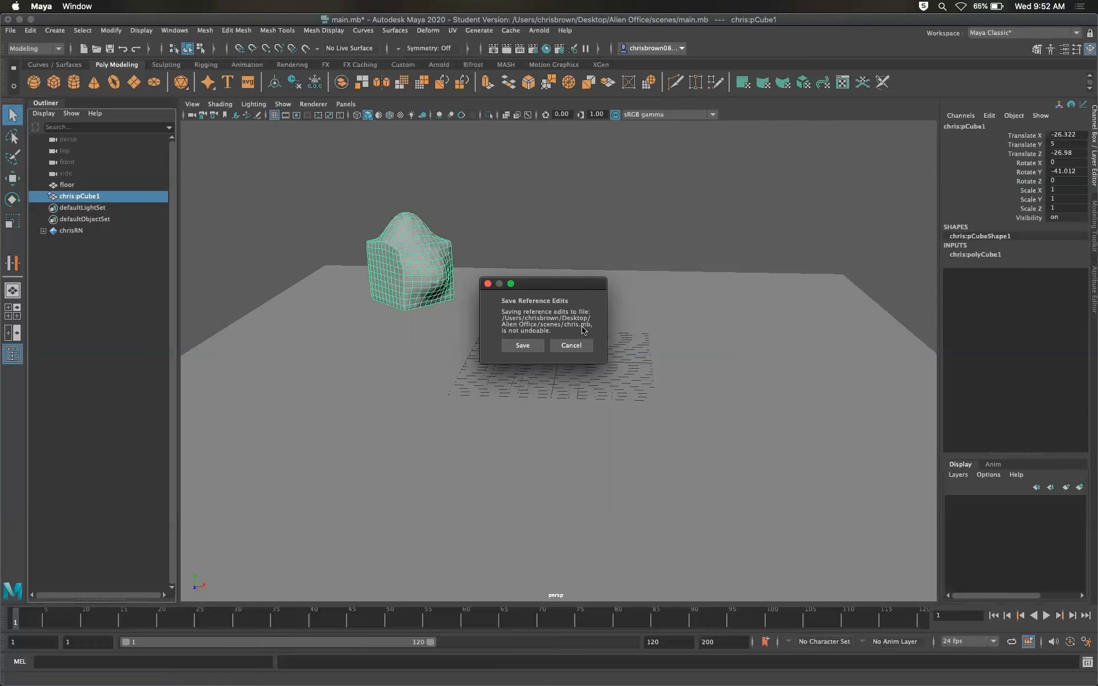
click(521, 346)
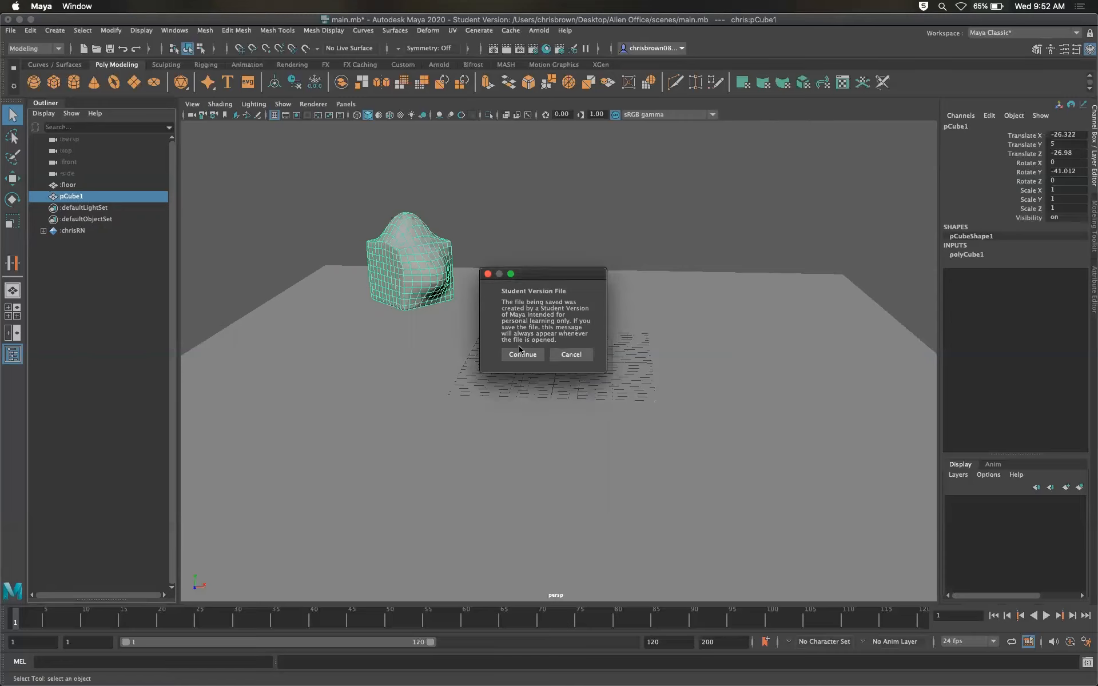
click(520, 354)
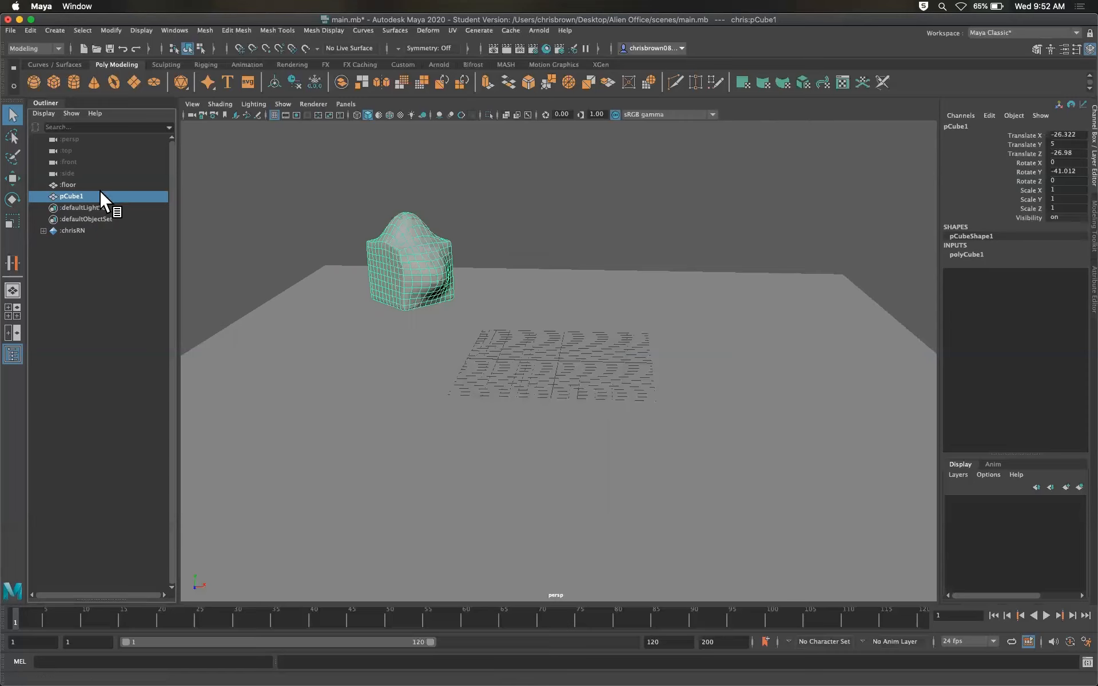
- Open chris.mb and check the placement of the cube relative to the grid
click(14, 29)
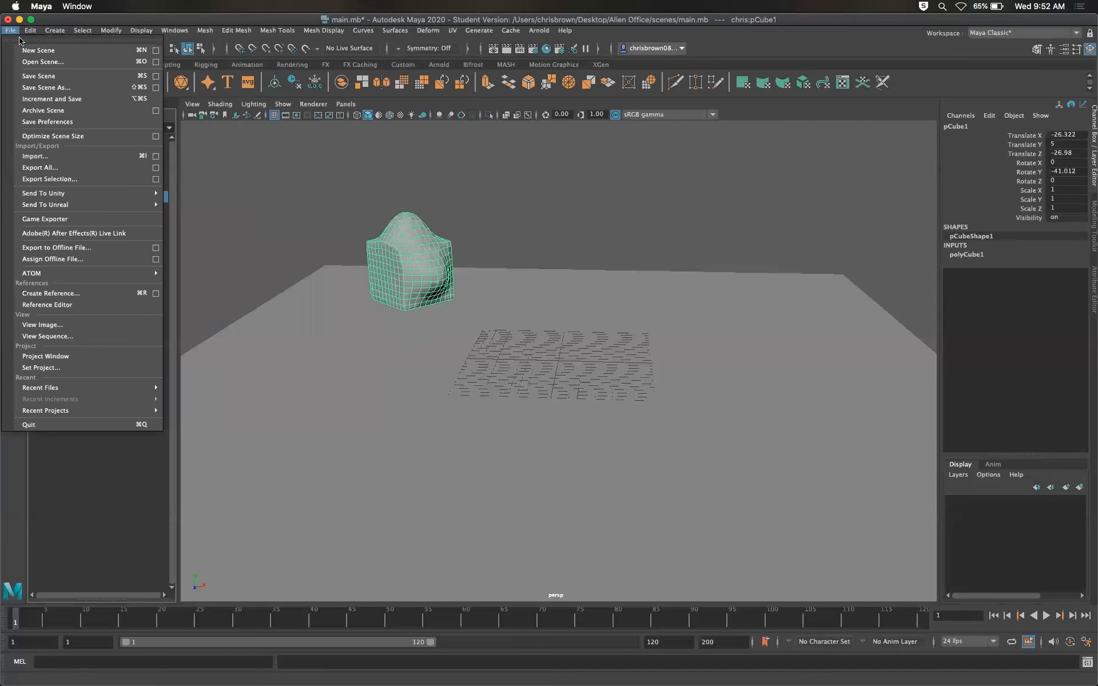
click(43, 62)
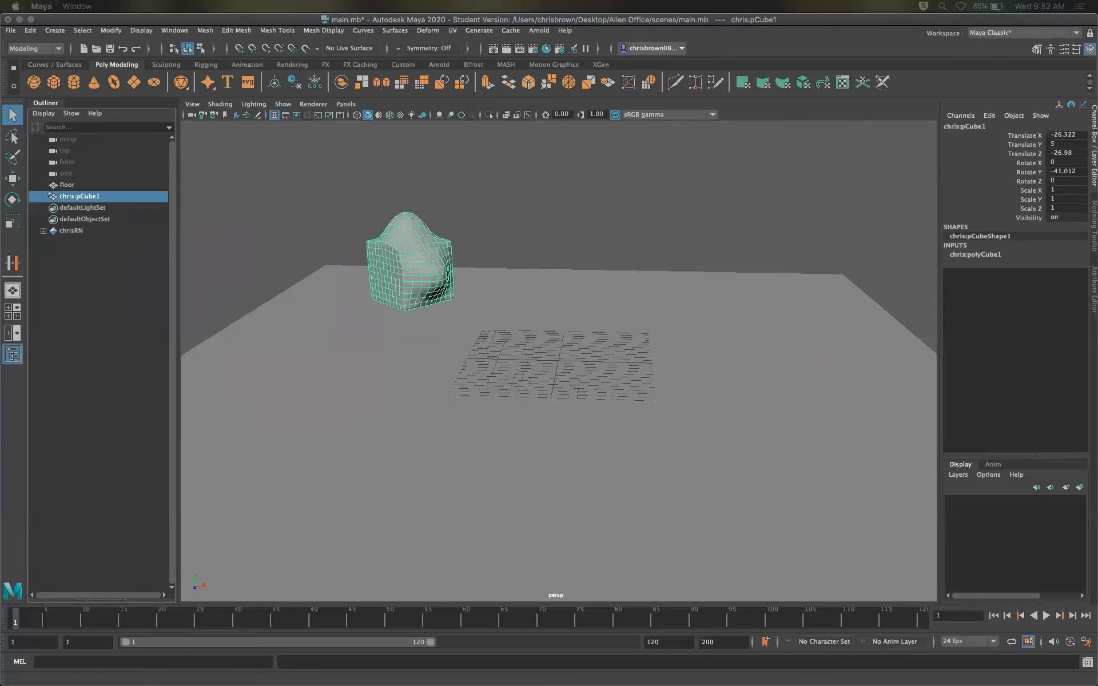
click(397, 232)
click(842, 479)
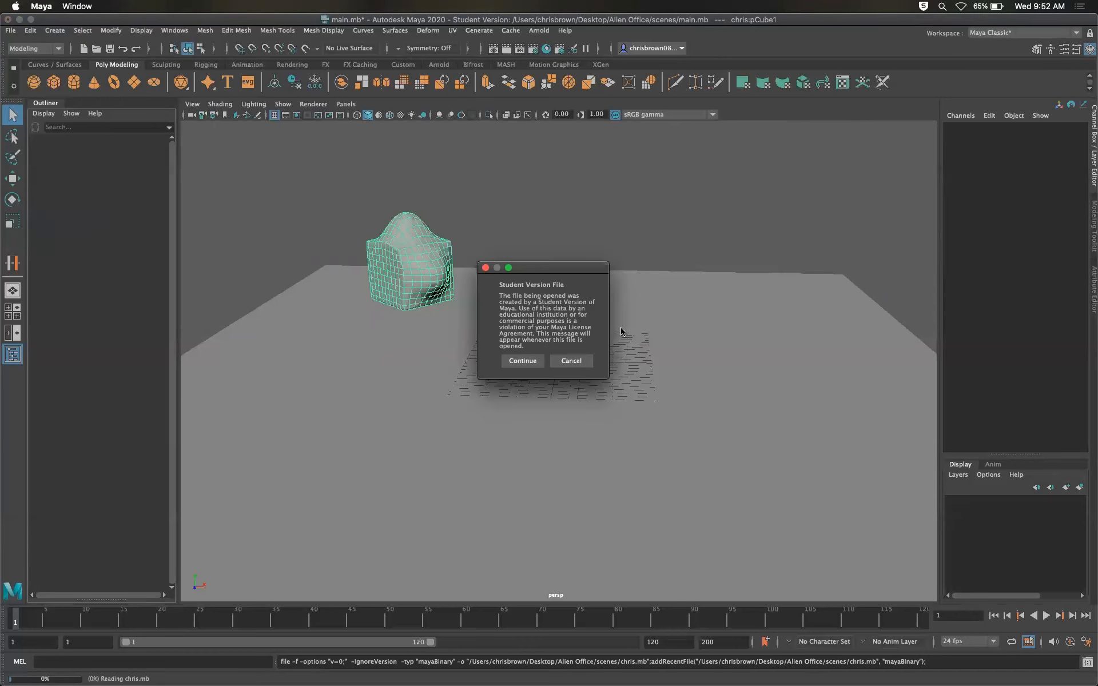
click(523, 361)
mouse_move(580, 364)
alt+mouse_down()
mouse_move(555, 318)
mouse_move(502, 320)
mouse_move(448, 345)
mouse_move(566, 333)
mouse_move(658, 359)
mouse_move(589, 402)
mouse_move(562, 373)
alt+mouse_up()
alt+drag(520, 266, 506, 231)
click(12, 28)
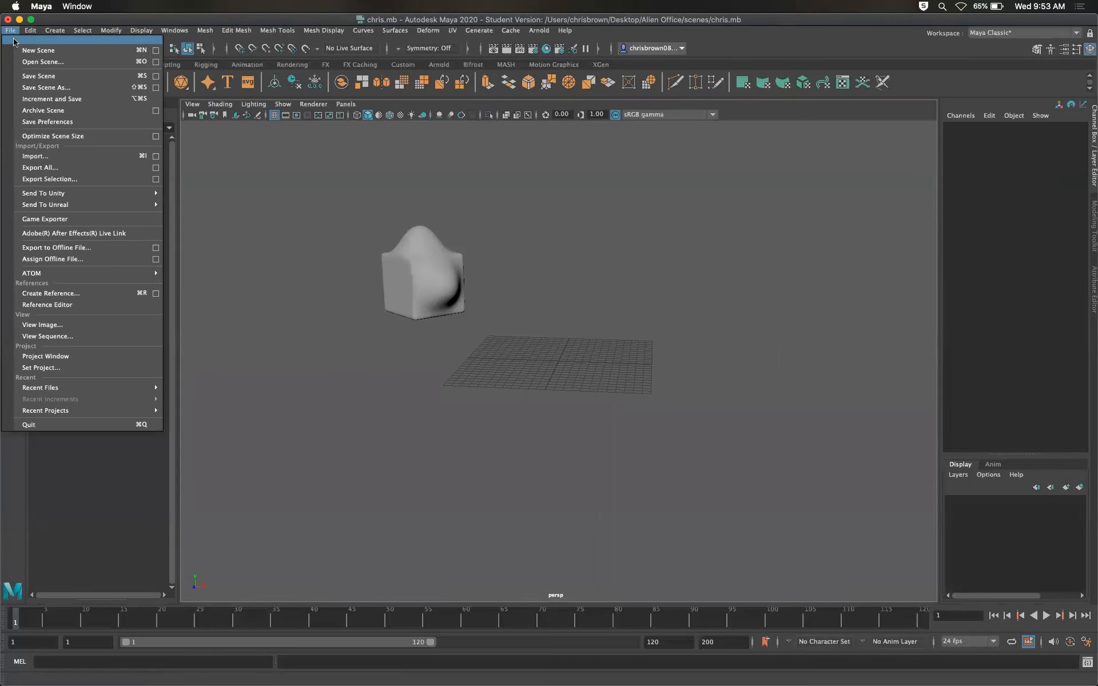
click(43, 60)
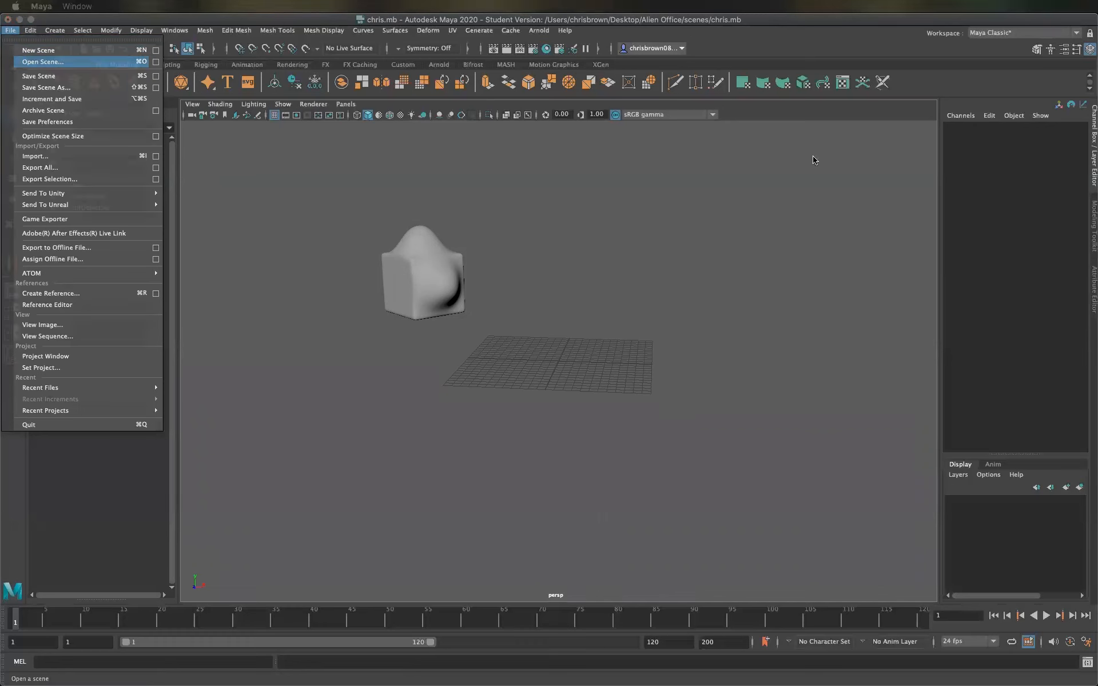
mouse_move(1095, 220)
mouse_down()
mouse_move(1058, 238)
mouse_move(1097, 238)
mouse_up()
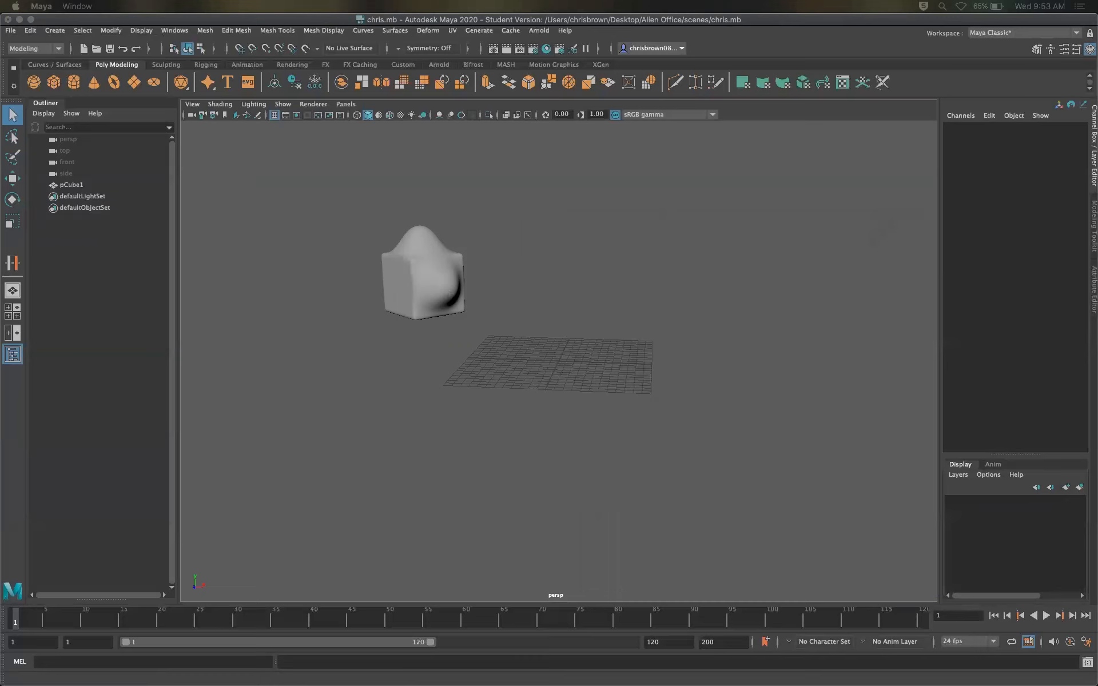
- Select pCube1 in chris.mb, turn off its smooth mesh preview and frame its flat side up close
click(426, 268)
alt+drag(425, 279, 488, 281)
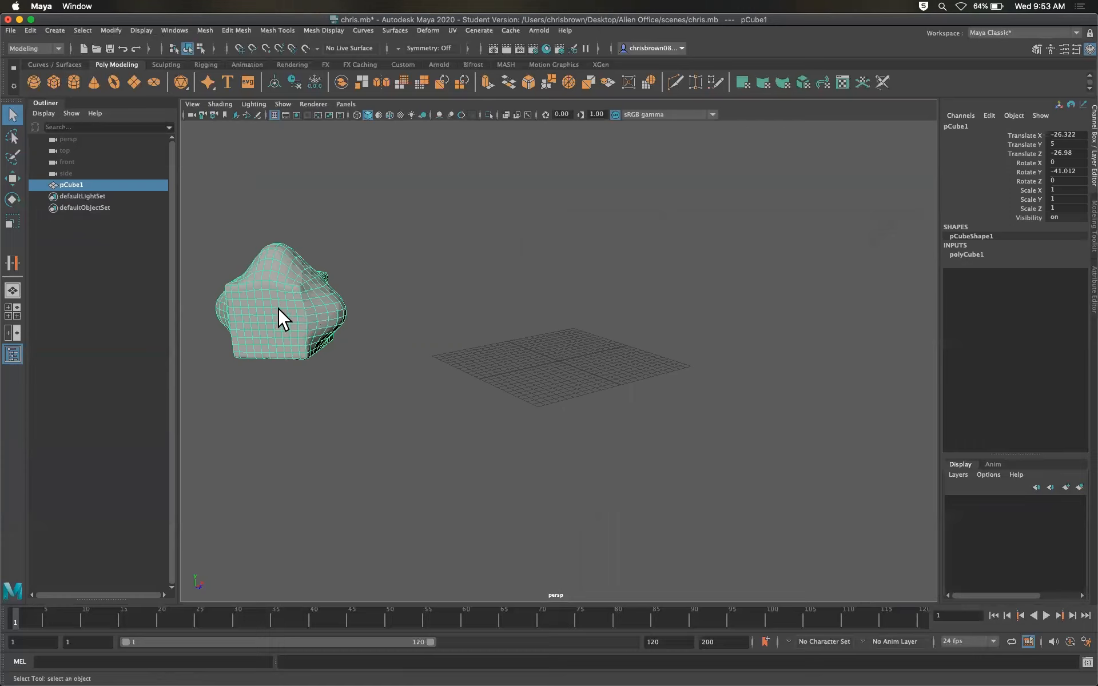
key(1)
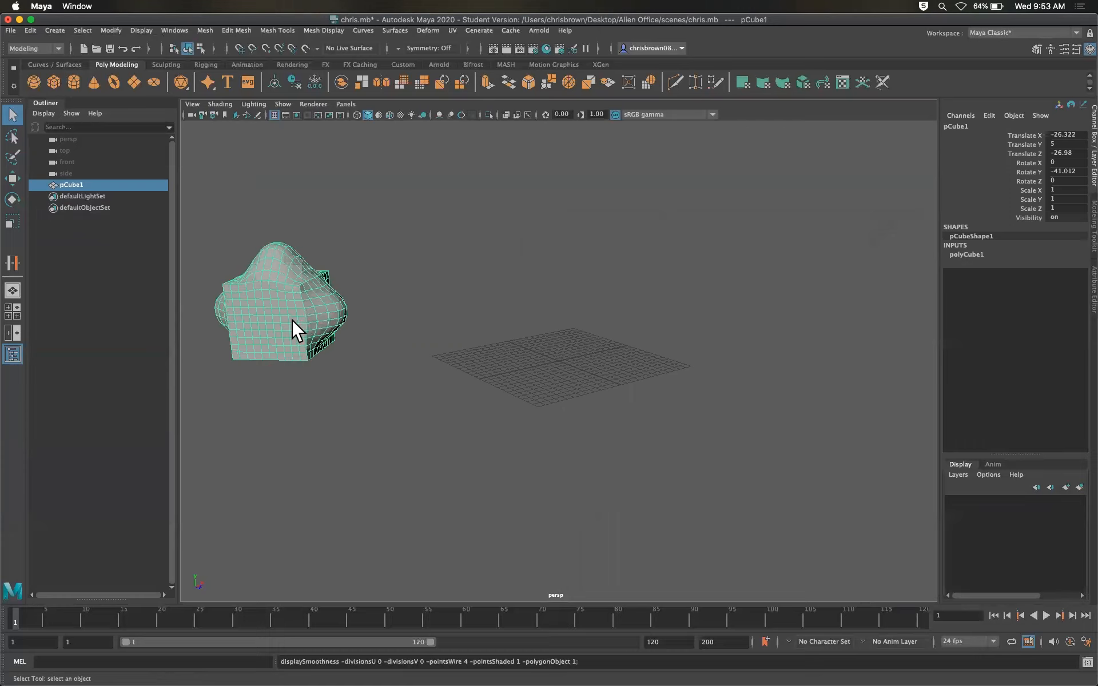
alt+middle_drag(486, 343, 623, 350)
scroll(624, 350, up, 5)
alt+drag(623, 350, 646, 349)
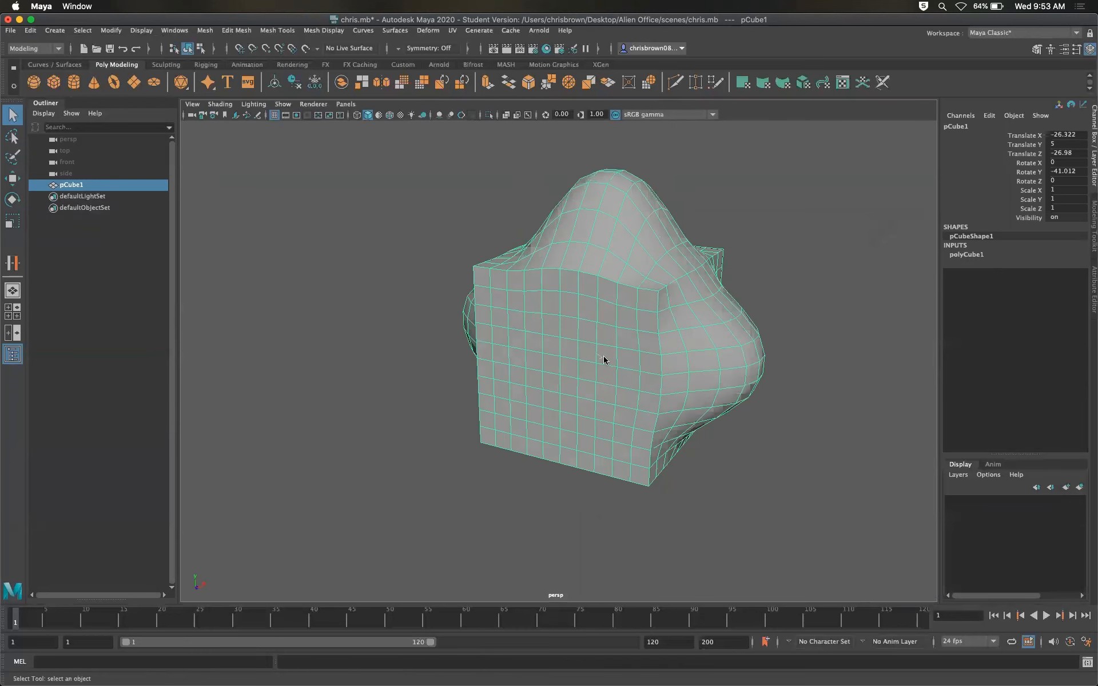
- In face selection mode, paint-select a block of faces in the middle of pCube1's flat side
right_click(596, 354)
click(604, 370)
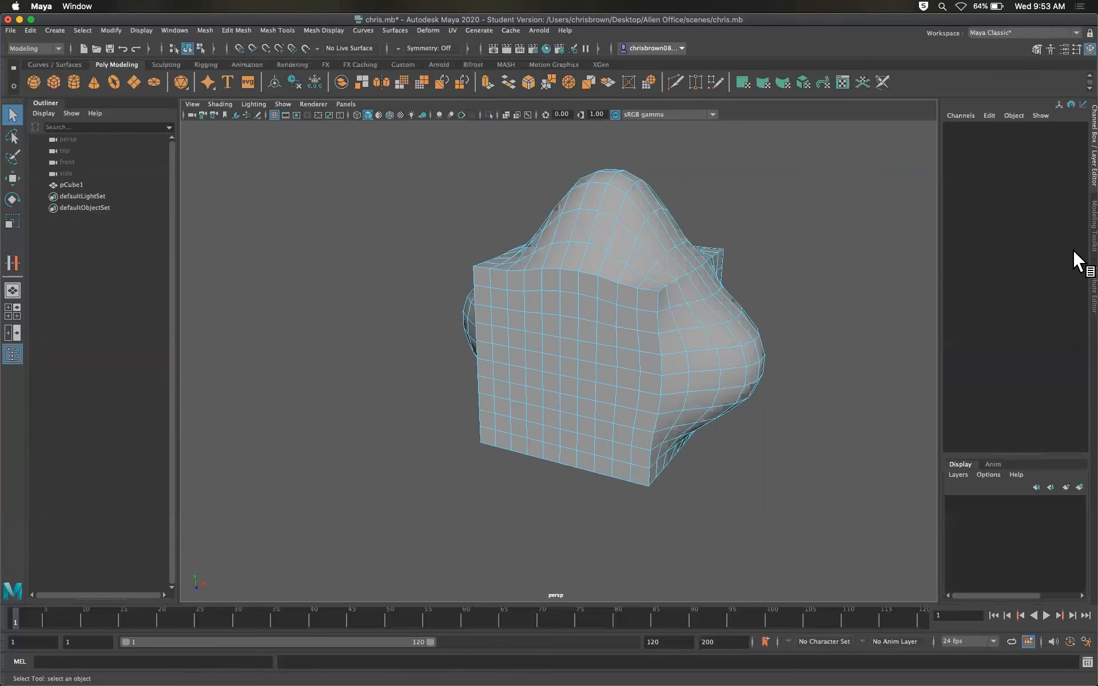
click(1092, 235)
click(569, 368)
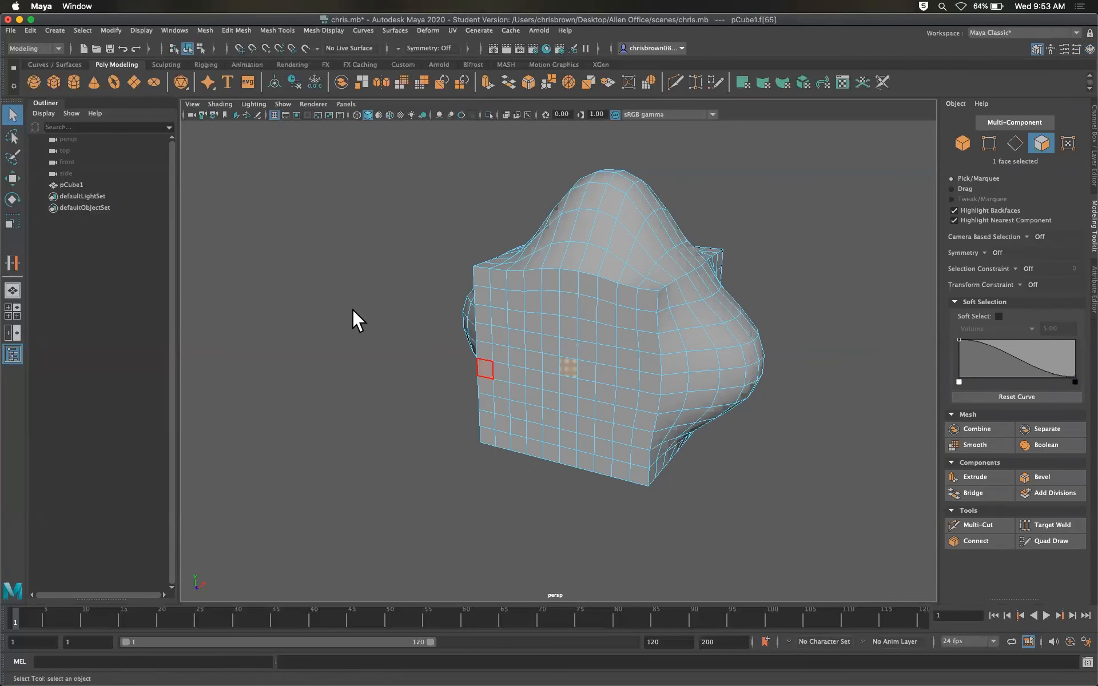
click(12, 157)
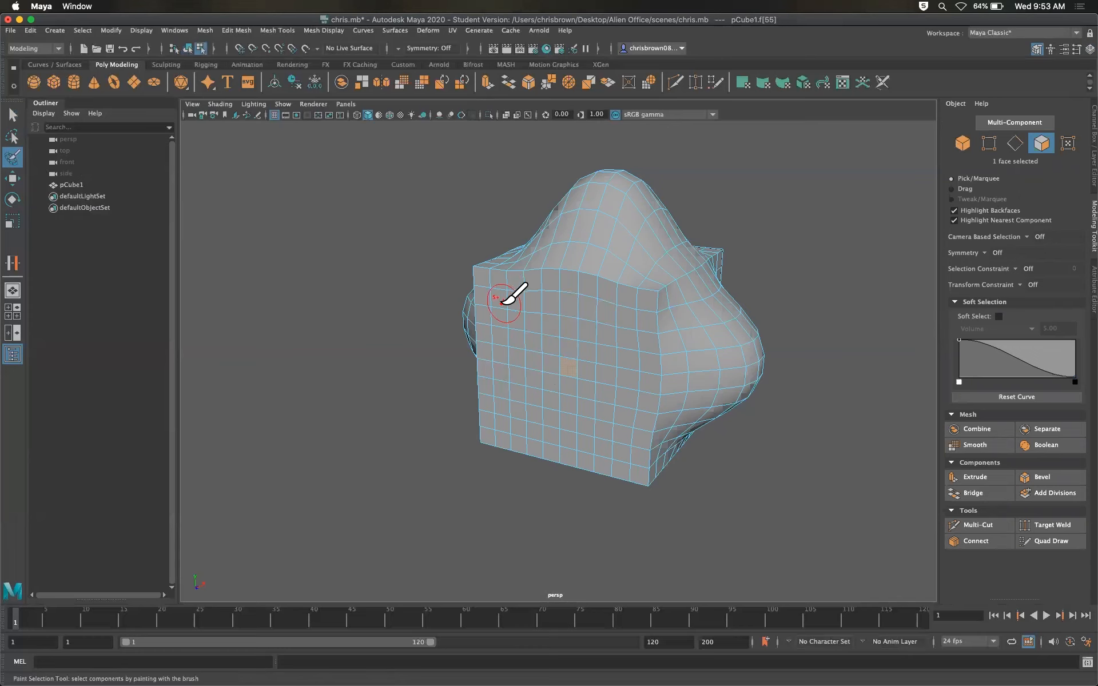
mouse_move(622, 304)
mouse_down()
mouse_move(537, 341)
mouse_move(596, 375)
mouse_move(568, 395)
mouse_up()
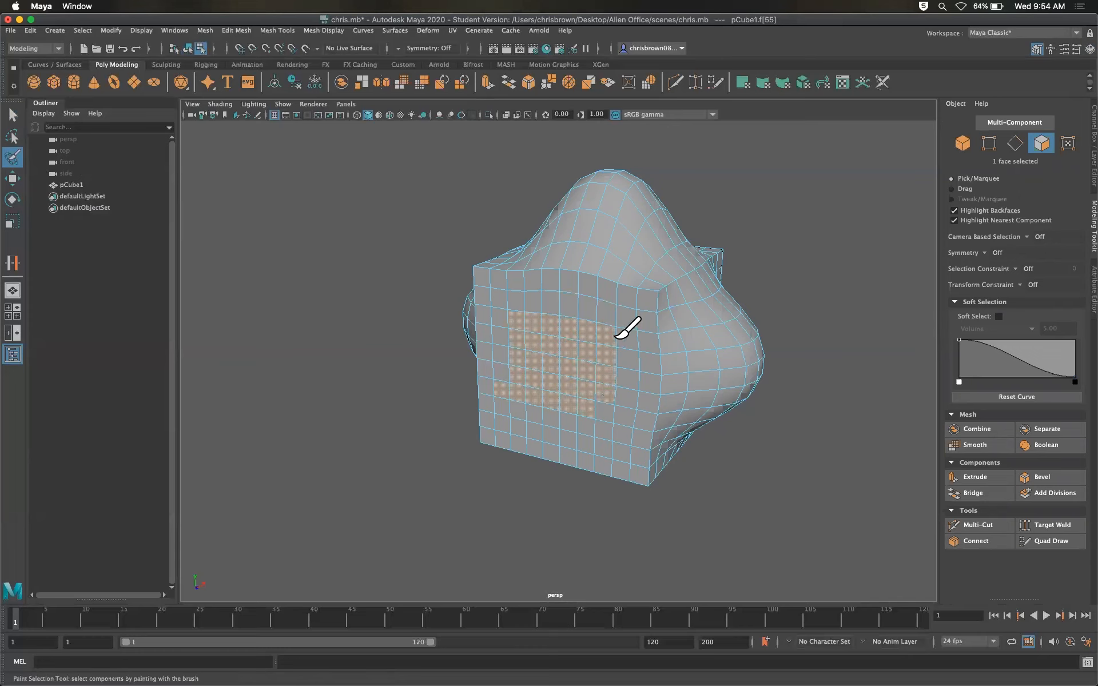
mouse_move(688, 331)
alt+mouse_down()
mouse_move(662, 318)
mouse_move(632, 261)
mouse_move(573, 321)
mouse_move(355, 326)
mouse_move(332, 355)
mouse_move(345, 395)
mouse_move(373, 317)
mouse_move(667, 285)
mouse_move(730, 331)
mouse_move(660, 338)
mouse_move(675, 337)
mouse_move(461, 214)
alt+mouse_up()
- Trim the stray faces from the selection to leave a clean rectangle and delete it, cutting an opening in pCube1's flat side
click(12, 115)
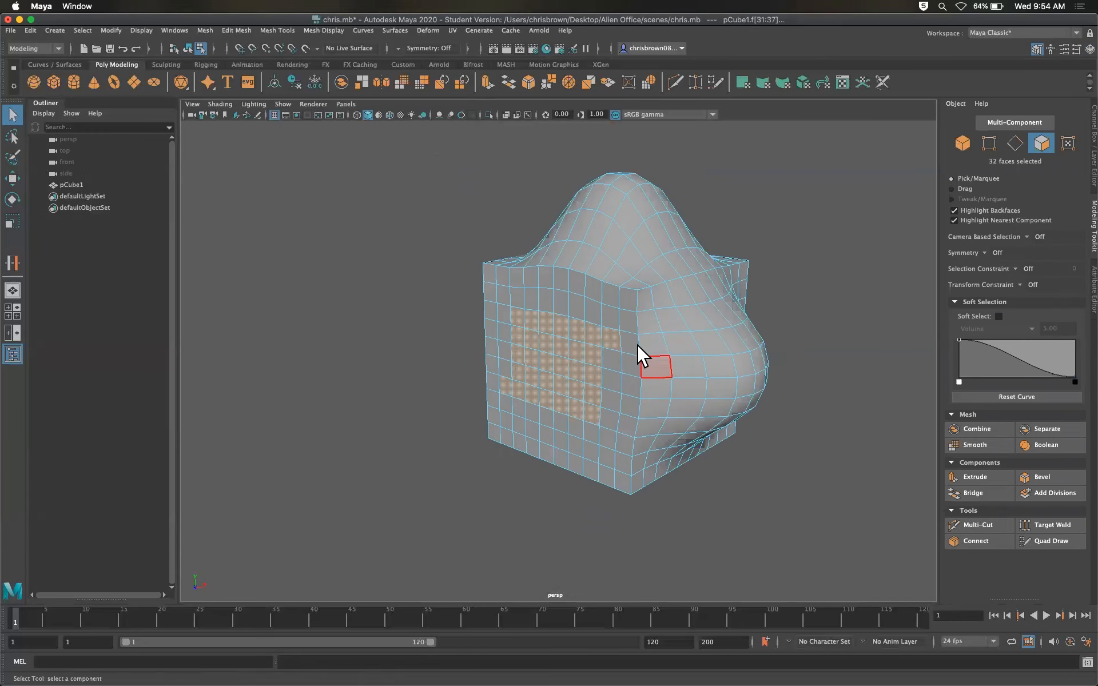
ctrl+click(611, 338)
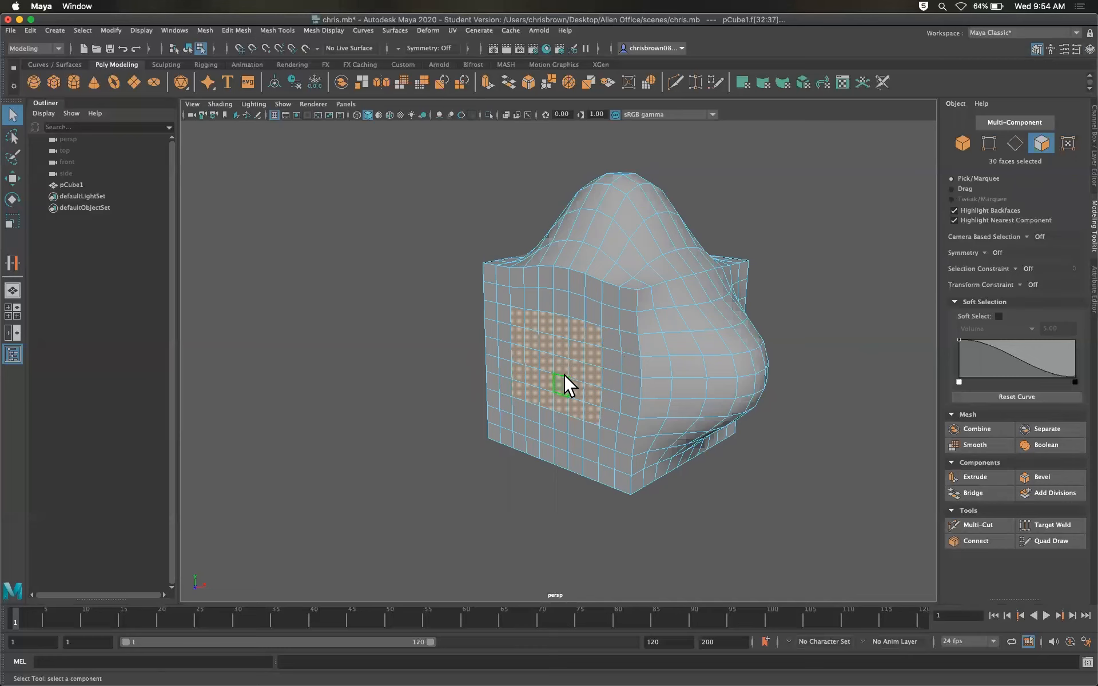
shift+click(595, 367)
key(Delete)
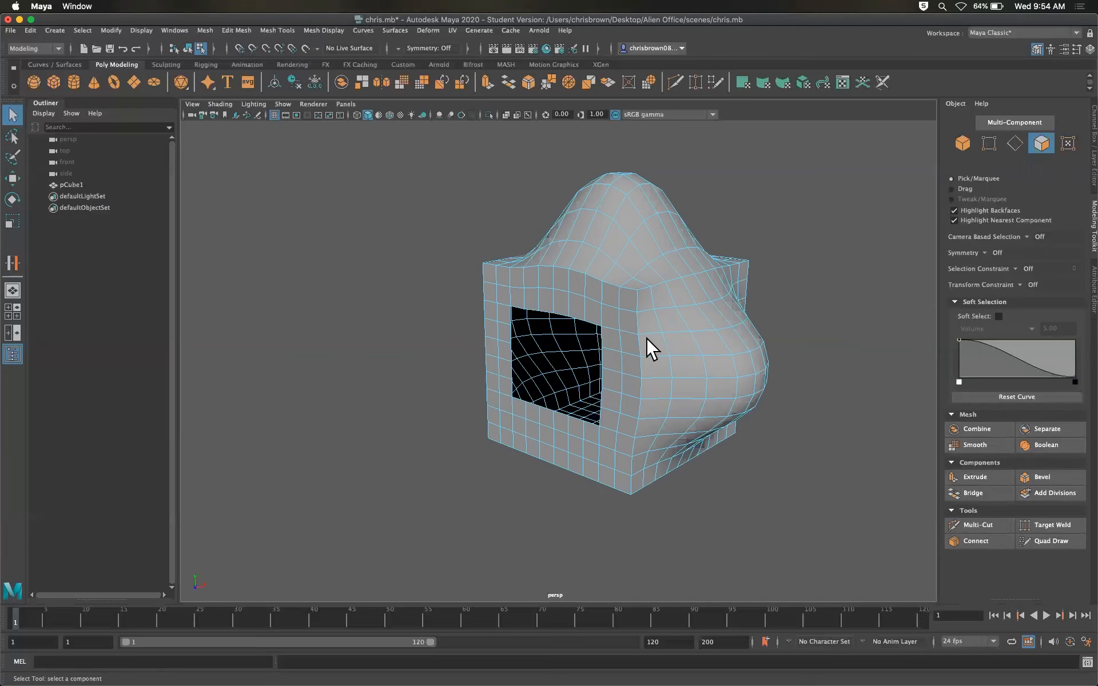
- Inspect the opening in pCube1, turn its smooth mesh preview back on, return to object mode and deselect the cube
mouse_move(565, 378)
alt+mouse_down()
mouse_move(637, 340)
mouse_move(677, 350)
mouse_move(630, 380)
mouse_move(608, 360)
mouse_move(640, 362)
mouse_move(625, 392)
mouse_move(591, 389)
mouse_move(613, 382)
mouse_move(560, 369)
alt+mouse_up()
alt+right_drag(559, 368, 865, 449)
alt+drag(865, 449, 742, 419)
alt+right_drag(746, 419, 343, 411)
alt+right_drag(428, 406, 549, 326)
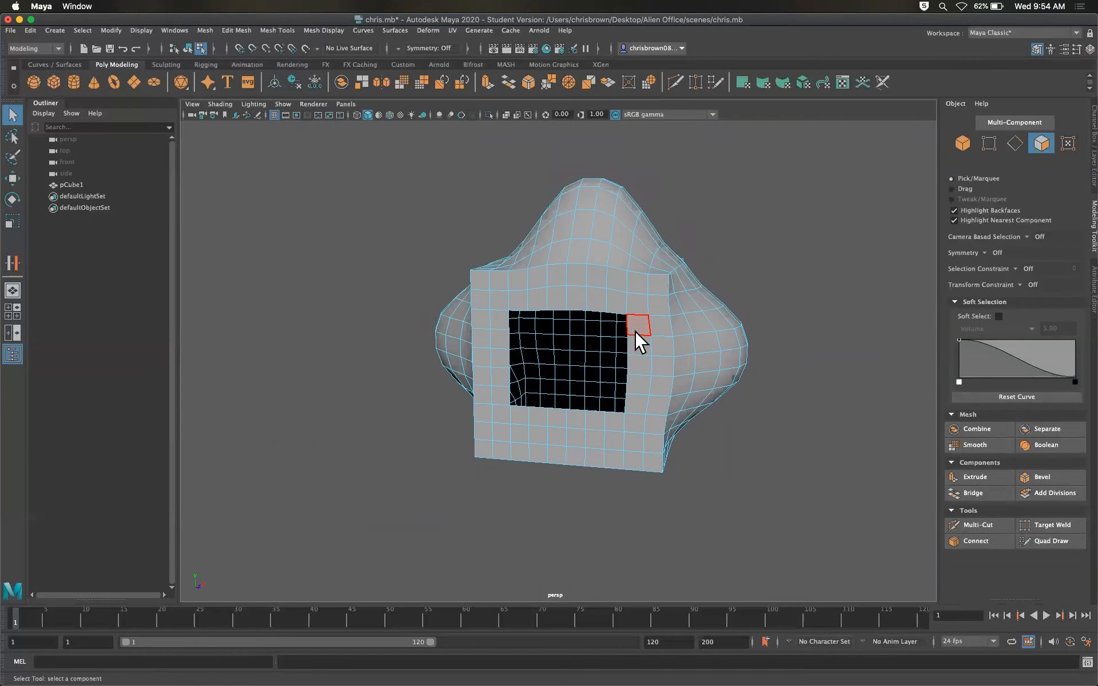
key(3)
alt+drag(804, 331, 738, 344)
right_drag(612, 307, 652, 289)
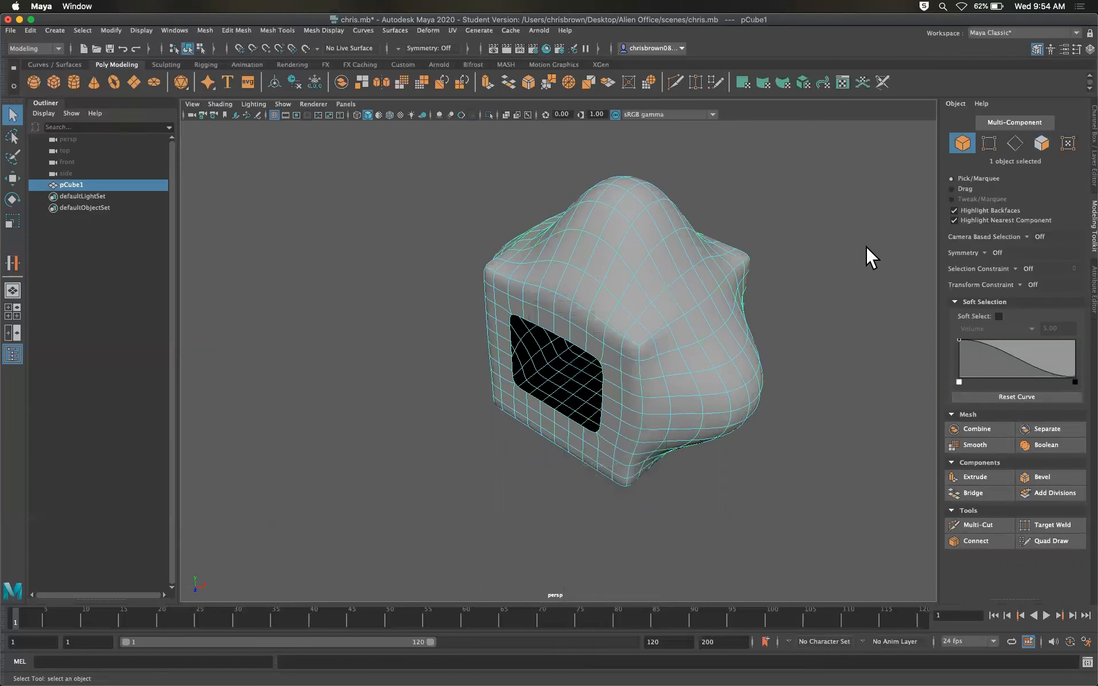
click(813, 290)
- Save the modified cube in chris.mb, accepting the student version notice
alt+drag(725, 349, 872, 324)
alt+right_drag(637, 343, 286, 328)
key(super+s)
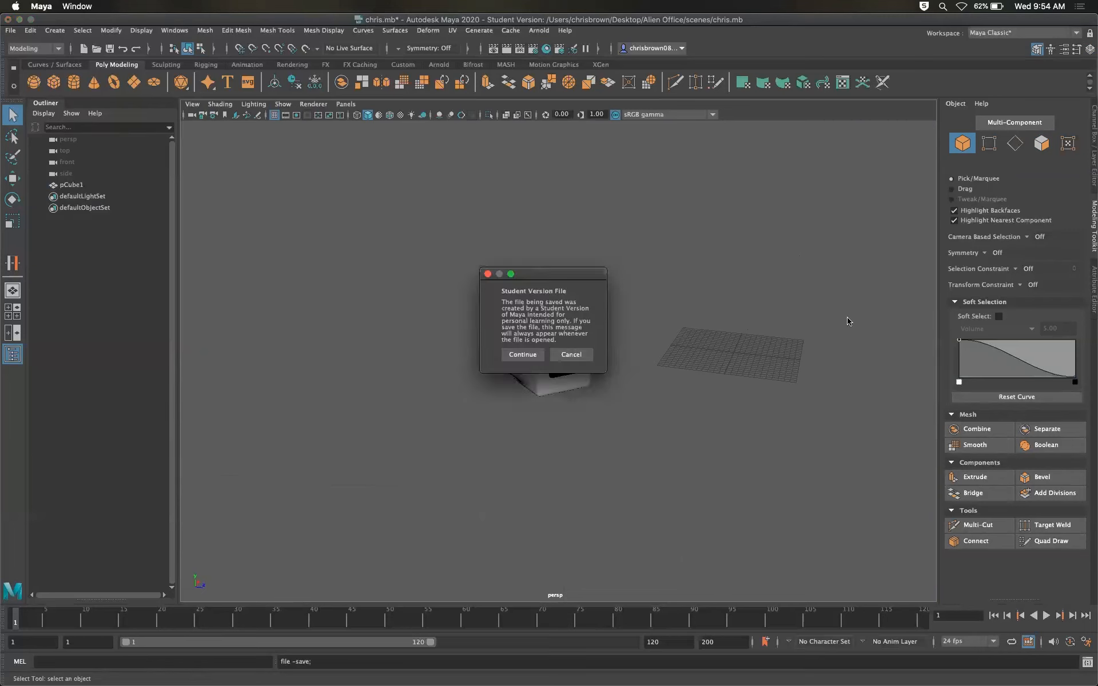
click(521, 355)
- Open main.mb, accepting the student version notice, and check the opening in the referenced cube
click(13, 27)
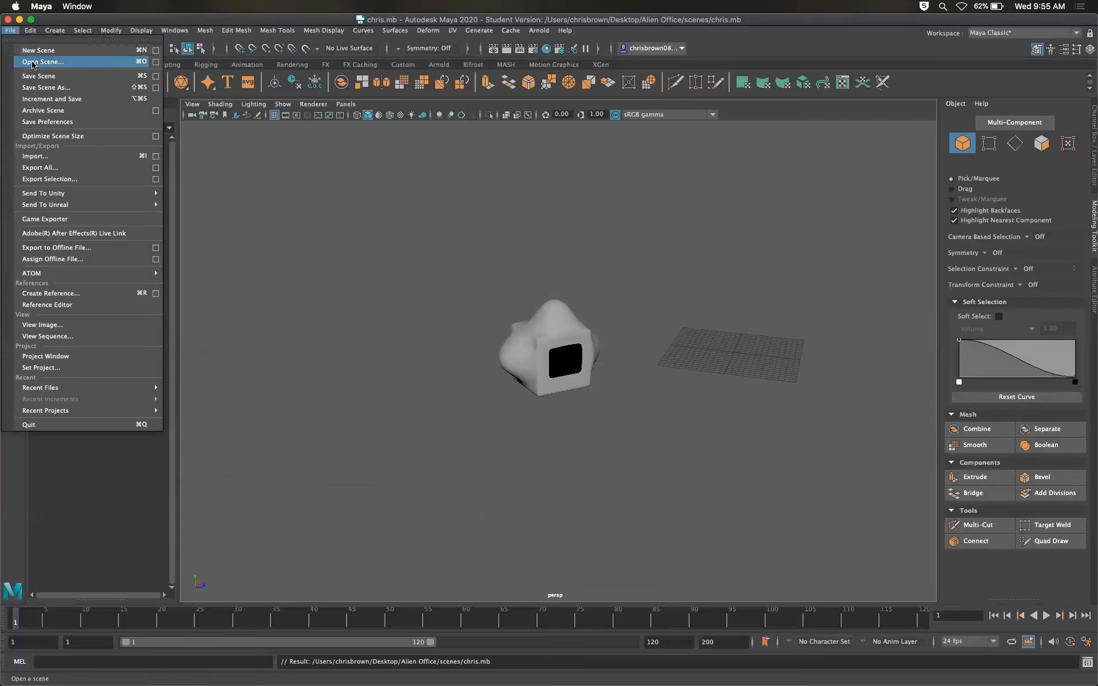
click(34, 62)
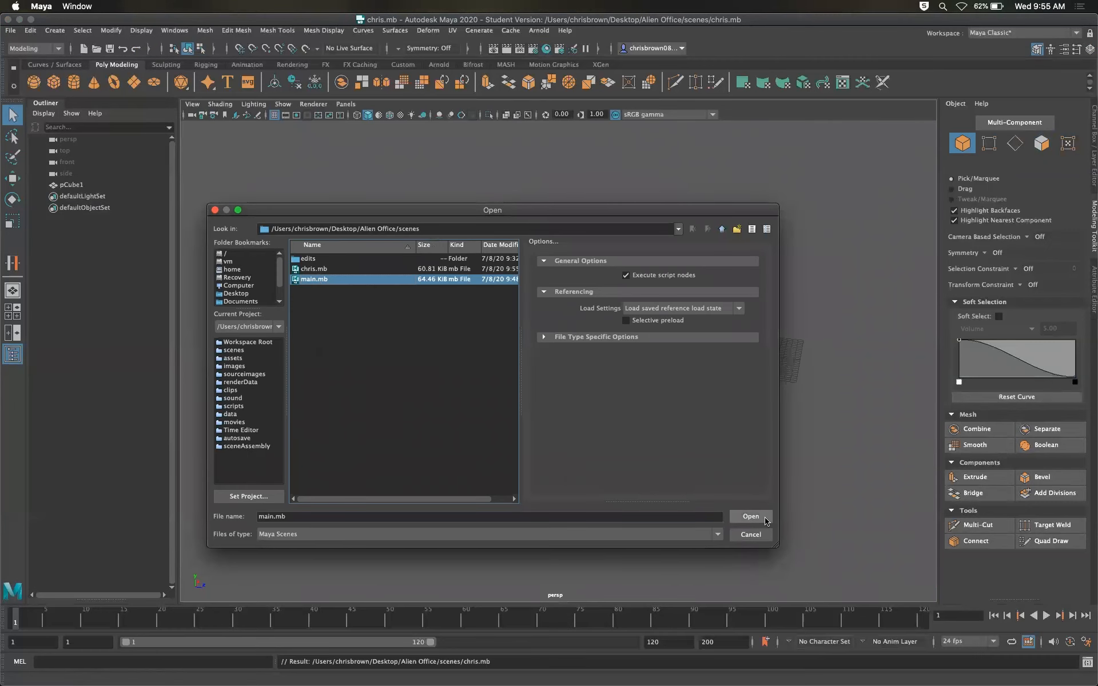
click(765, 518)
click(526, 362)
key(space)
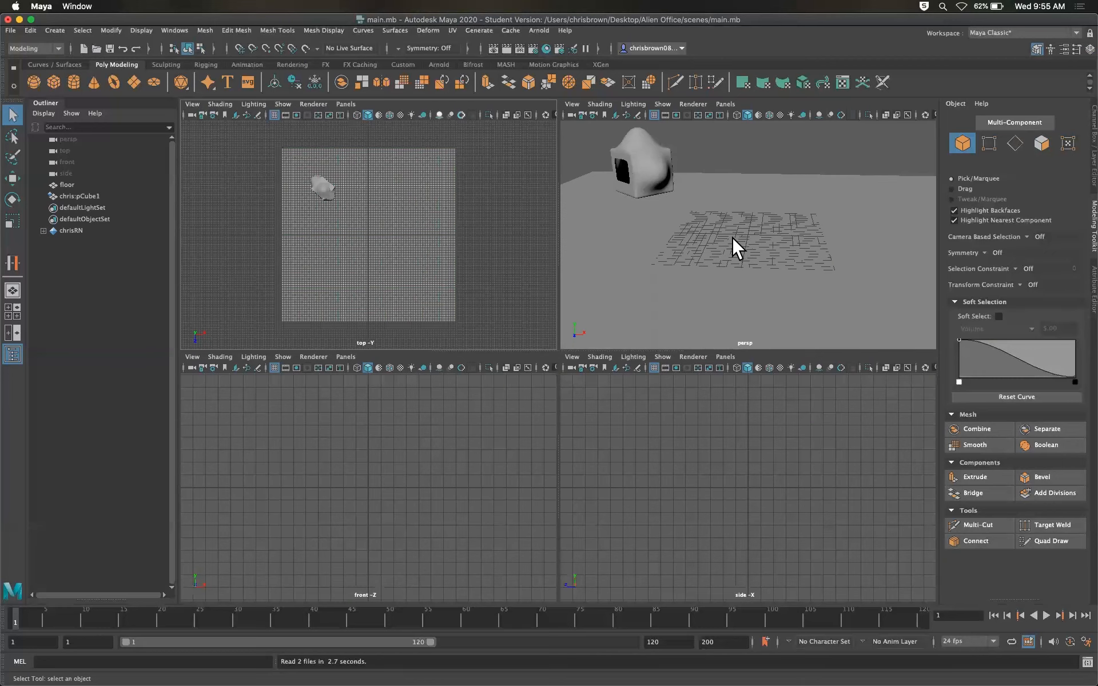
key(space)
mouse_move(574, 309)
alt+mouse_down()
mouse_move(598, 308)
mouse_move(603, 321)
mouse_move(579, 291)
mouse_move(588, 299)
mouse_move(559, 290)
mouse_move(569, 292)
alt+mouse_up()
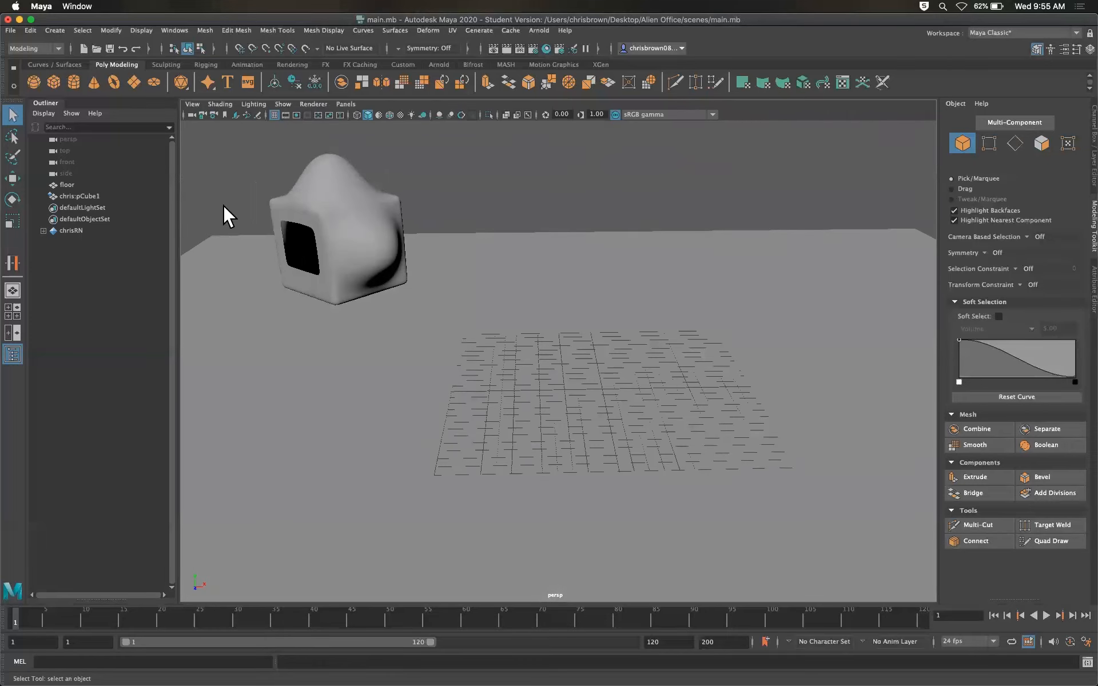
- Scale chris:pCube1 down uniformly, tilt it about its Z axis and deselect it
click(363, 228)
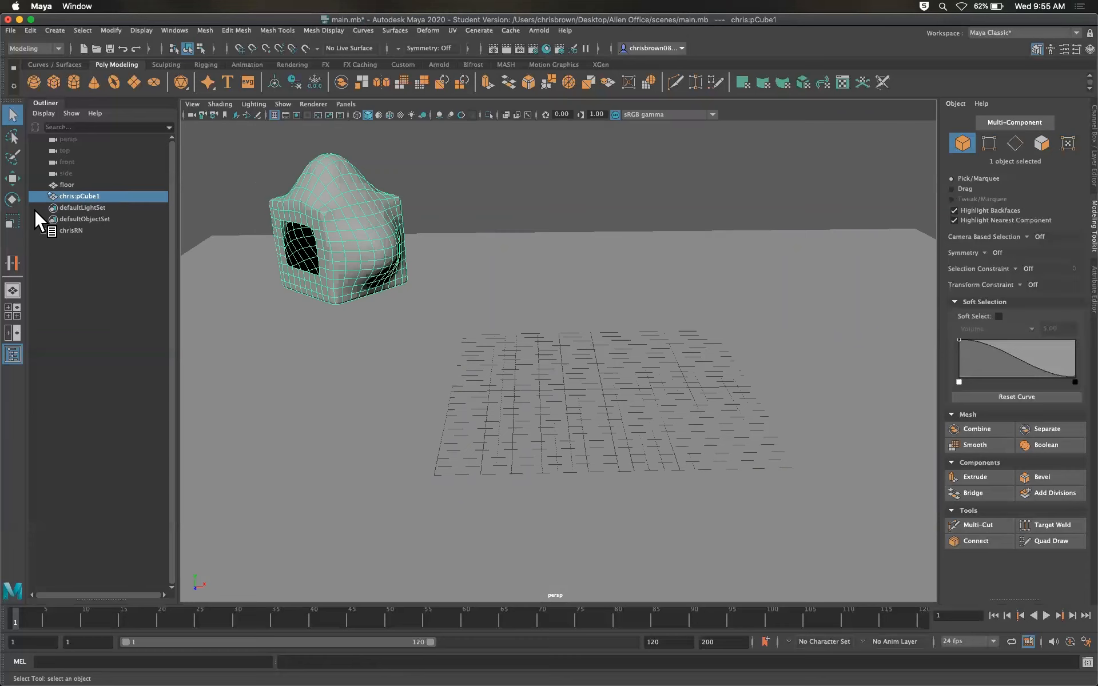
click(12, 219)
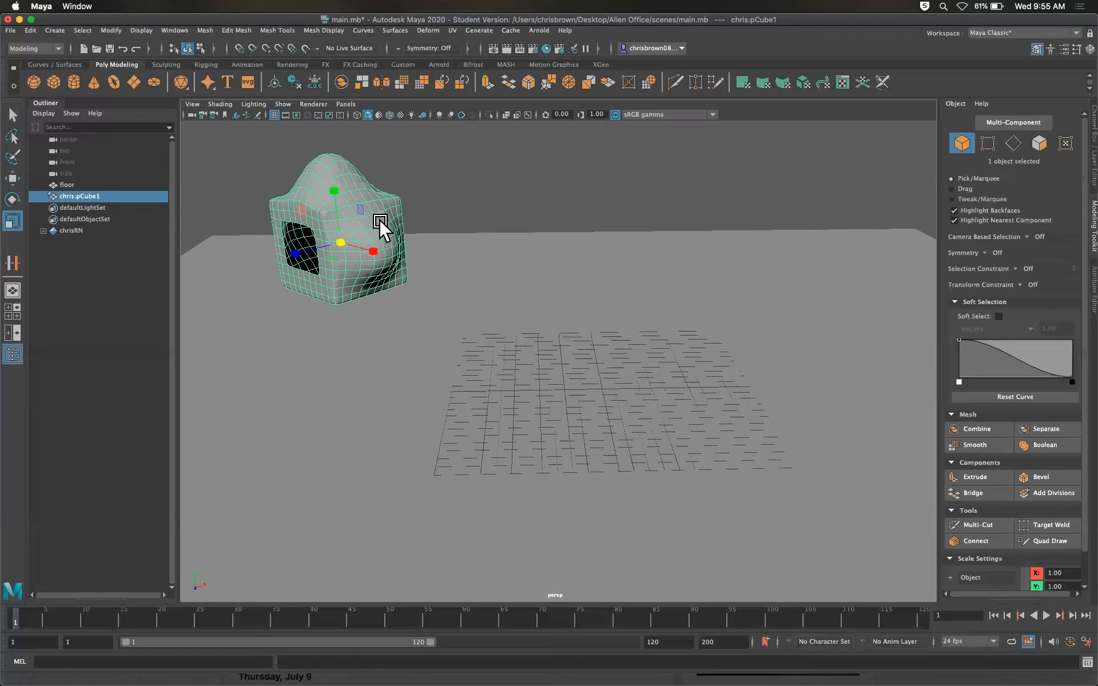
drag(341, 242, 210, 234)
click(12, 199)
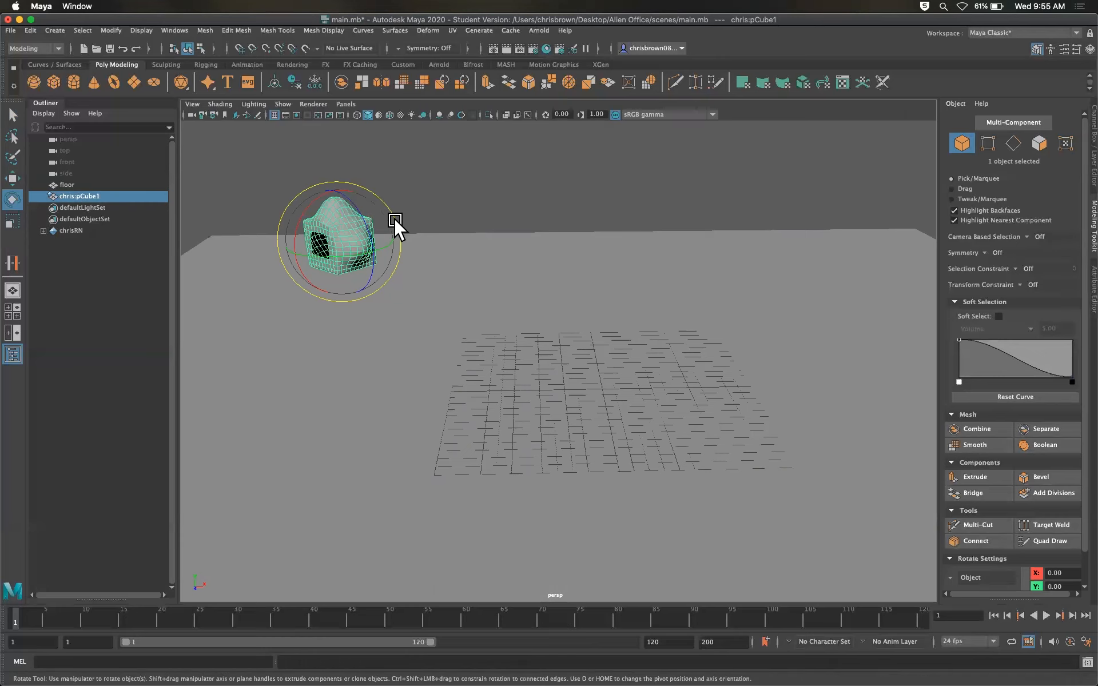
drag(364, 223, 385, 254)
click(205, 156)
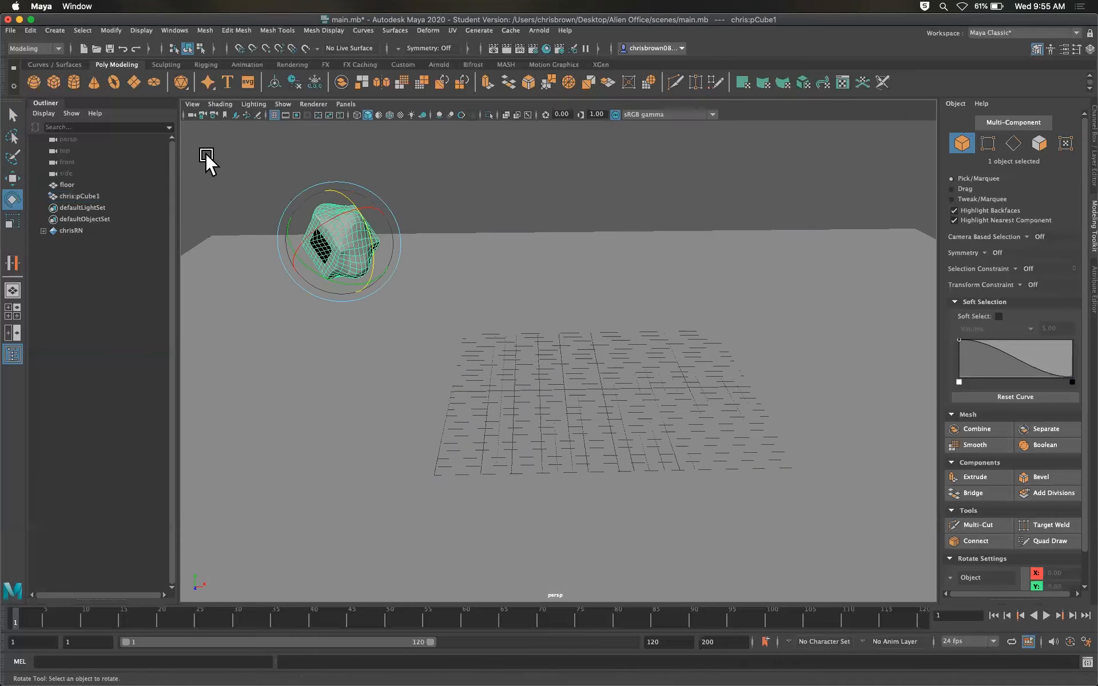
- Save the reference edits of the chrisRN node back into chris.mb
click(12, 114)
click(69, 230)
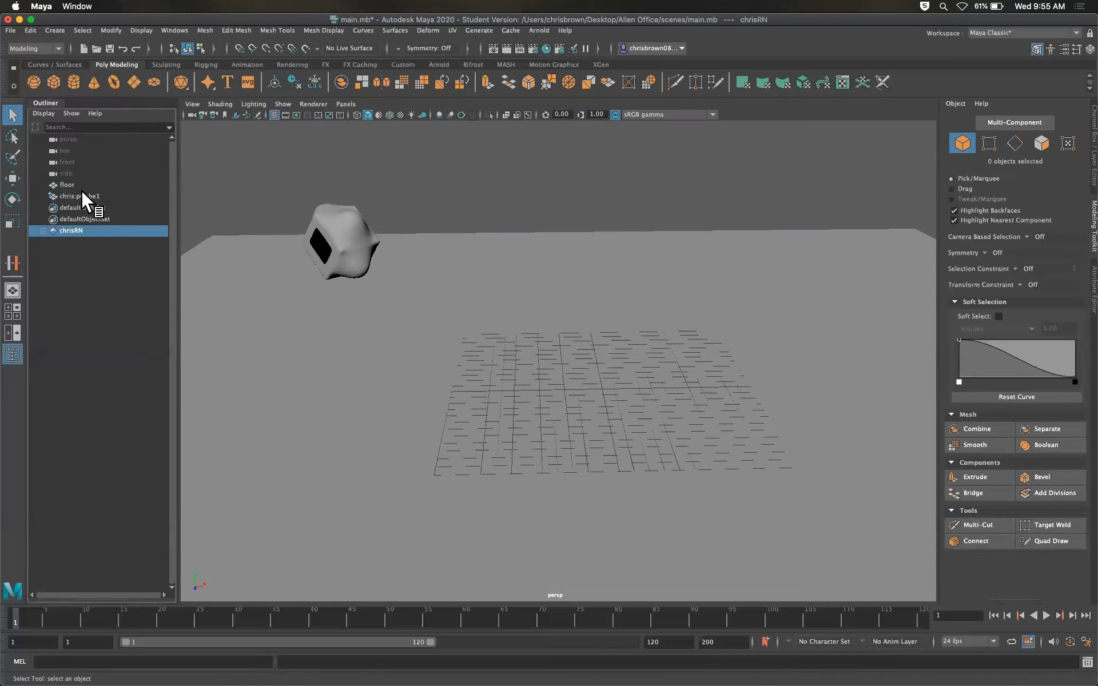
right_click(83, 230)
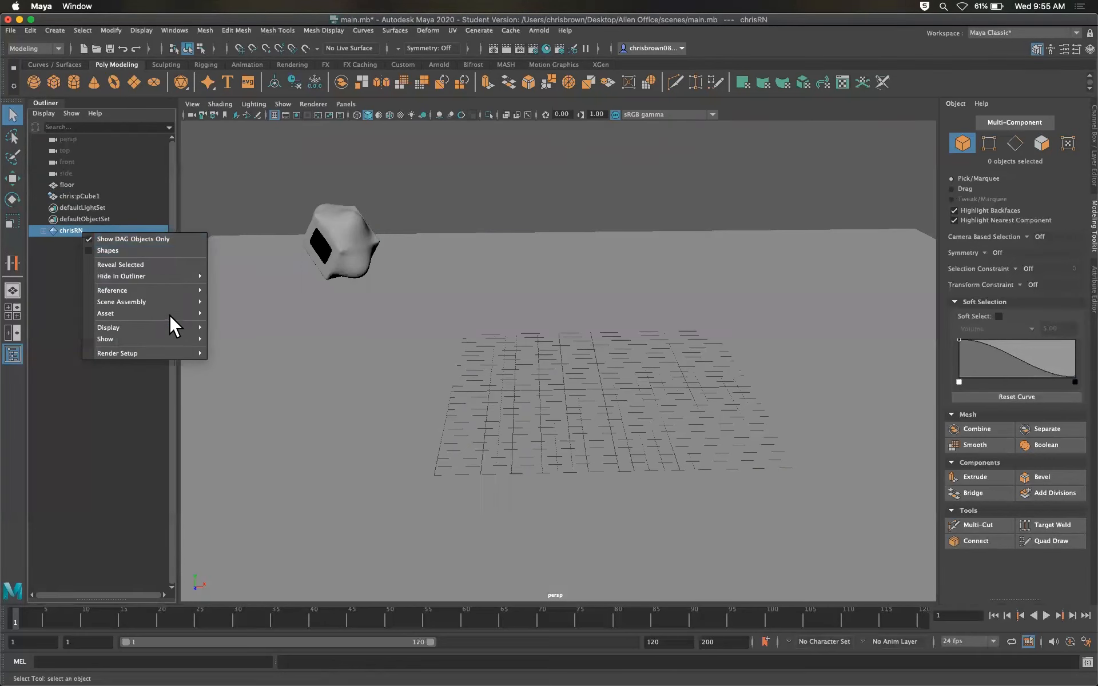
mouse_move(168, 312)
mouse_move(198, 289)
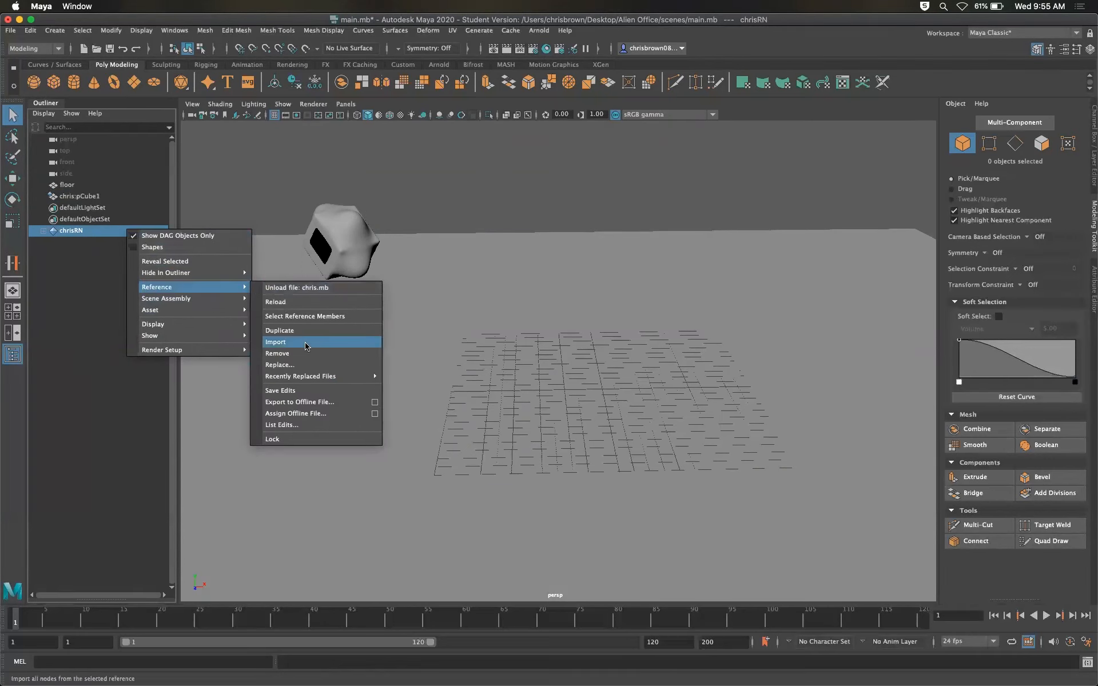
click(283, 387)
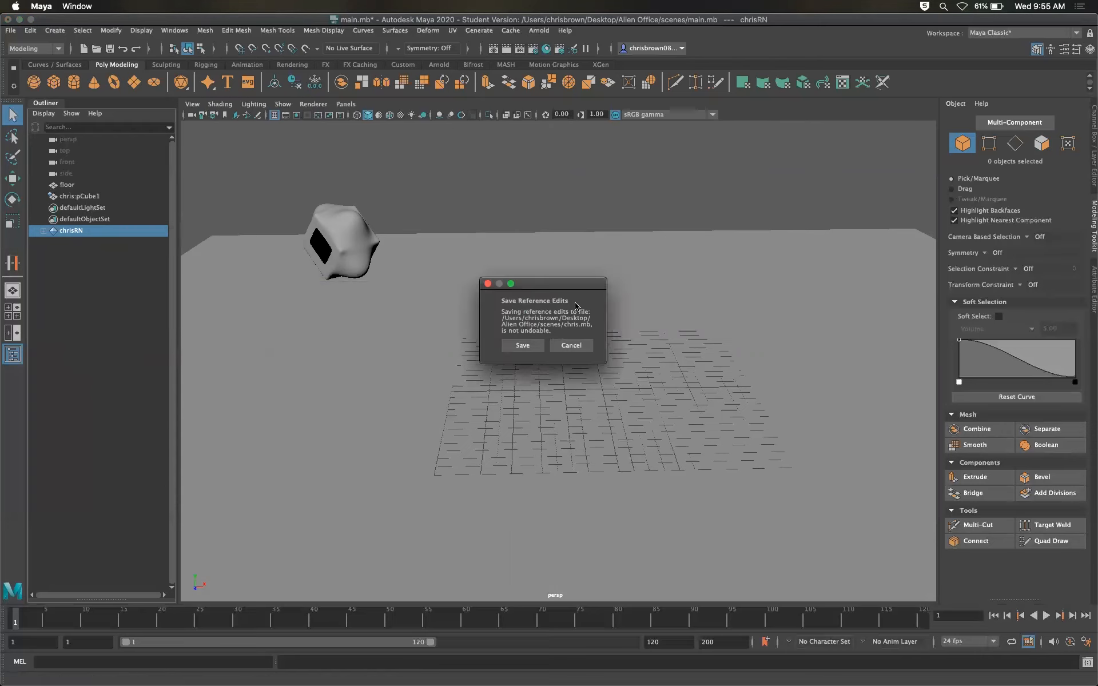
click(523, 344)
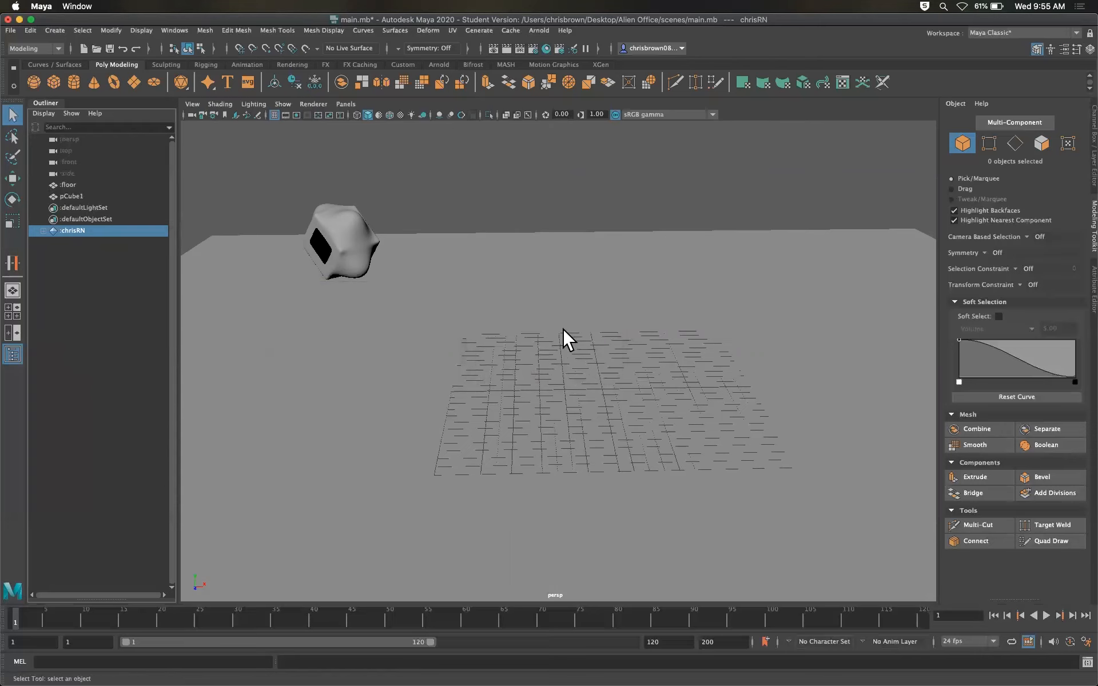
- Save the main.mb scene, accepting the student version notice
key(super+s)
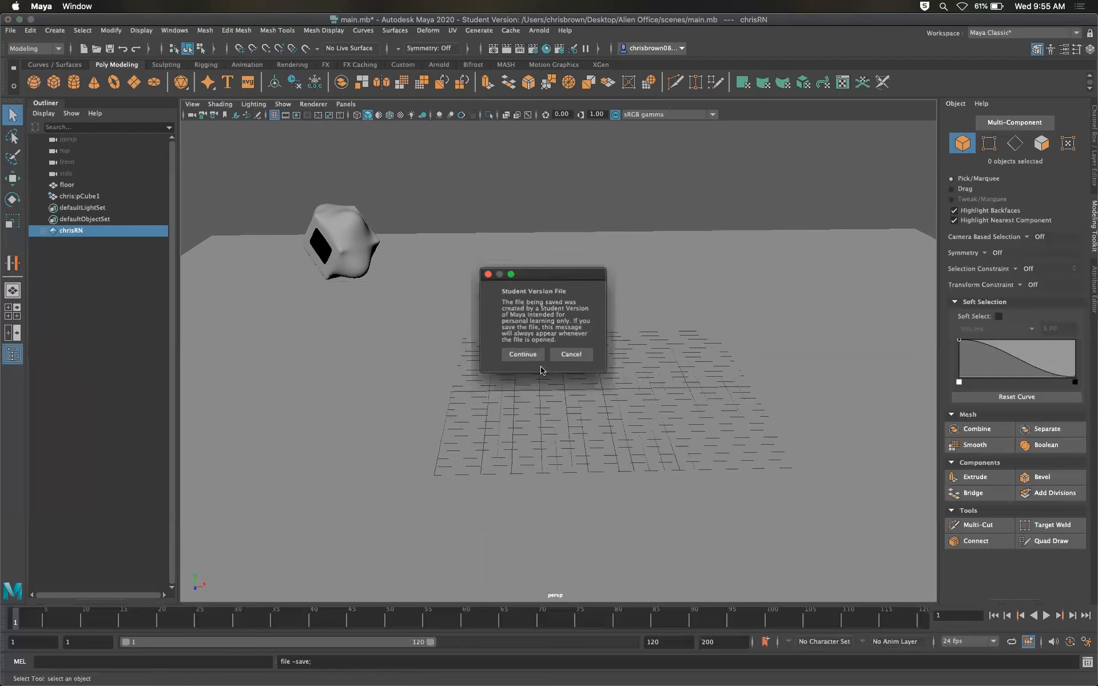
click(525, 356)
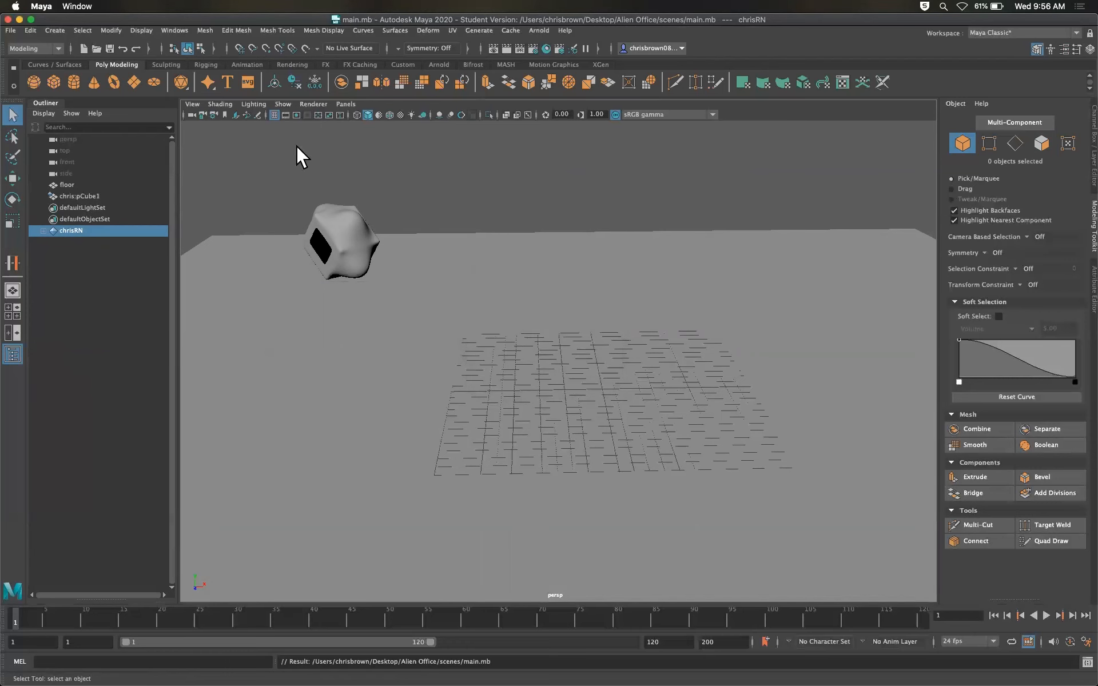
- Bring up the file browser for opening another scene
click(11, 31)
click(41, 62)
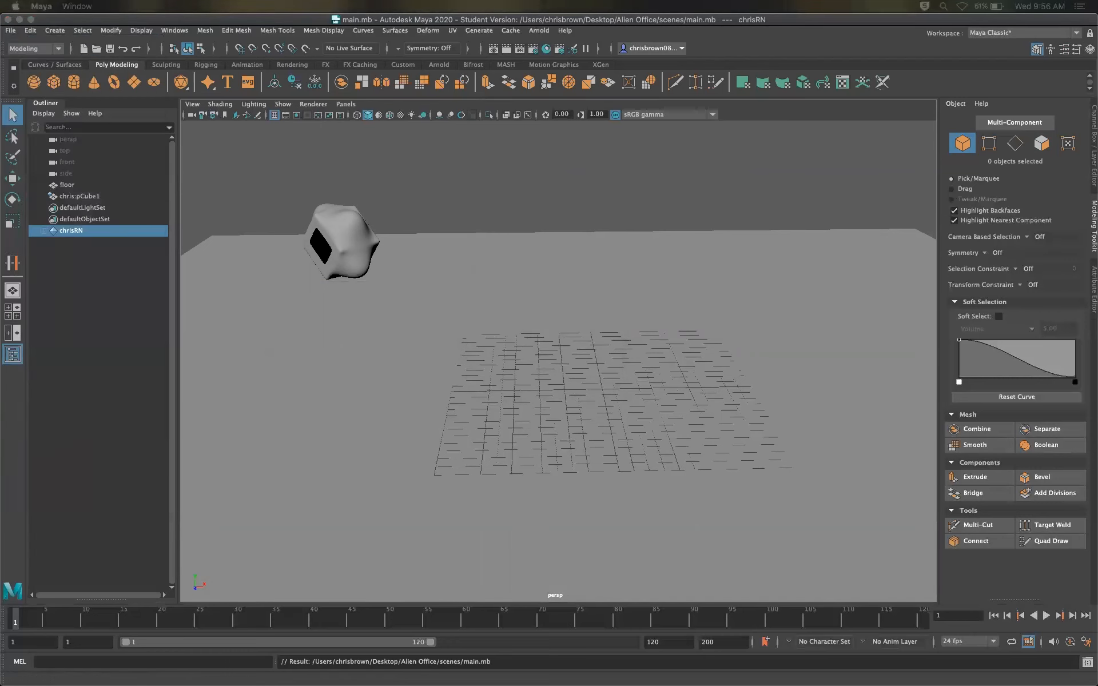